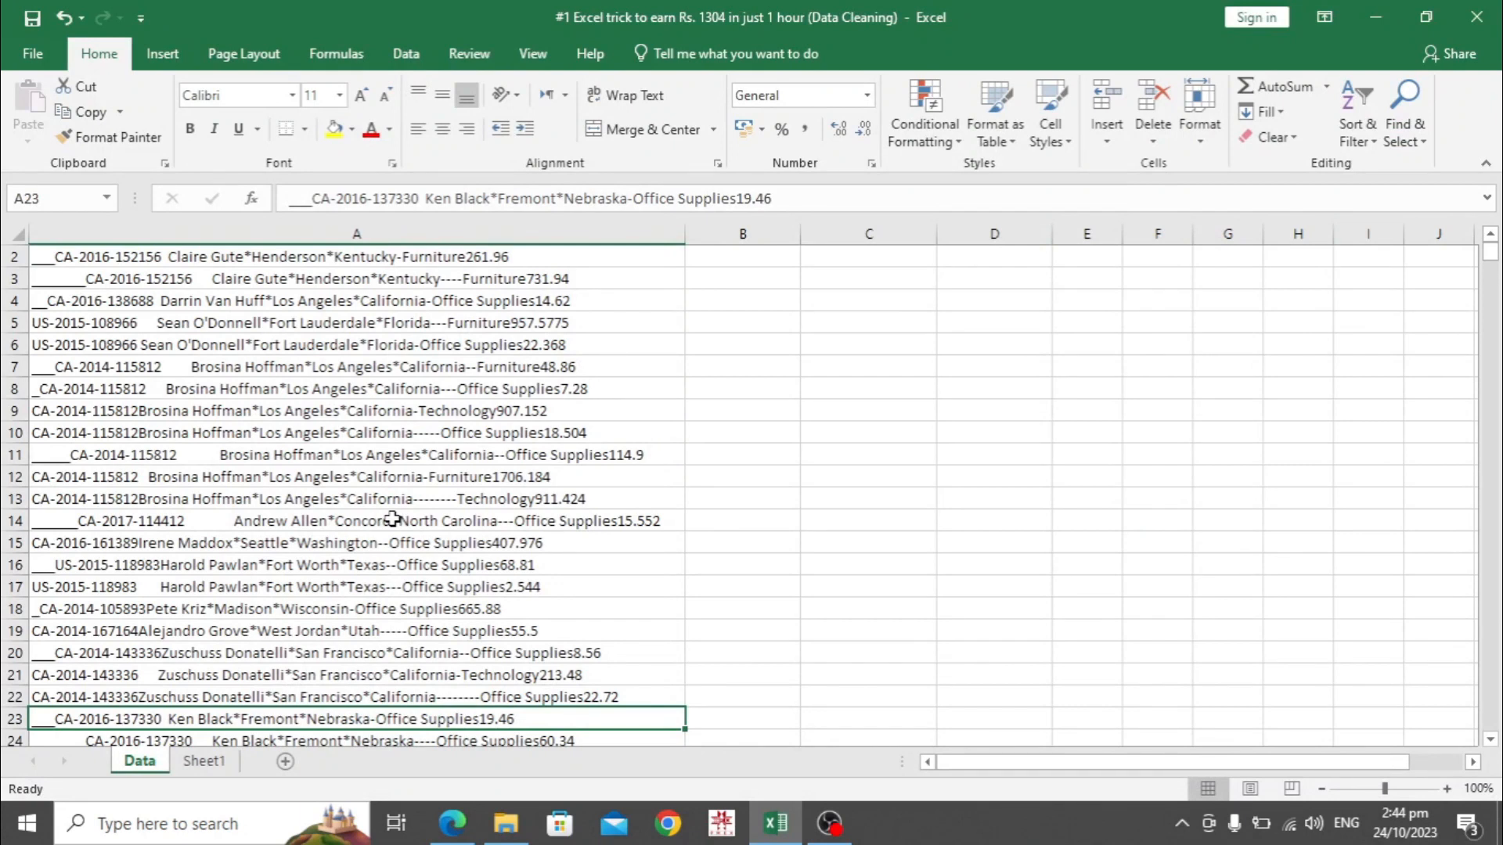
# Look at the first raw order record, then view the finished cleaned order table on Sheet1
pyautogui.click(251, 265)
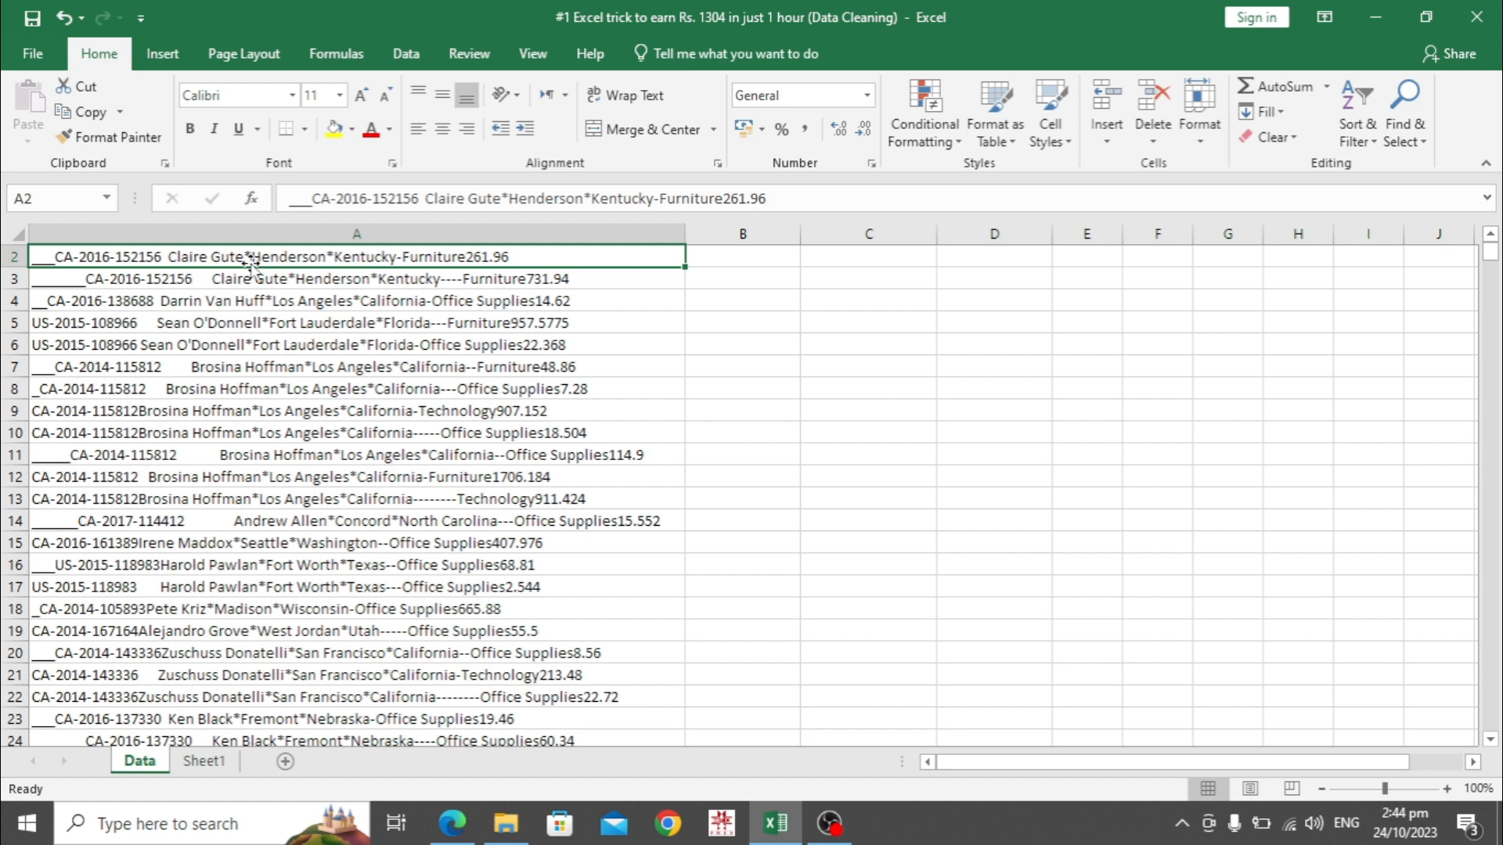
pyautogui.click(206, 764)
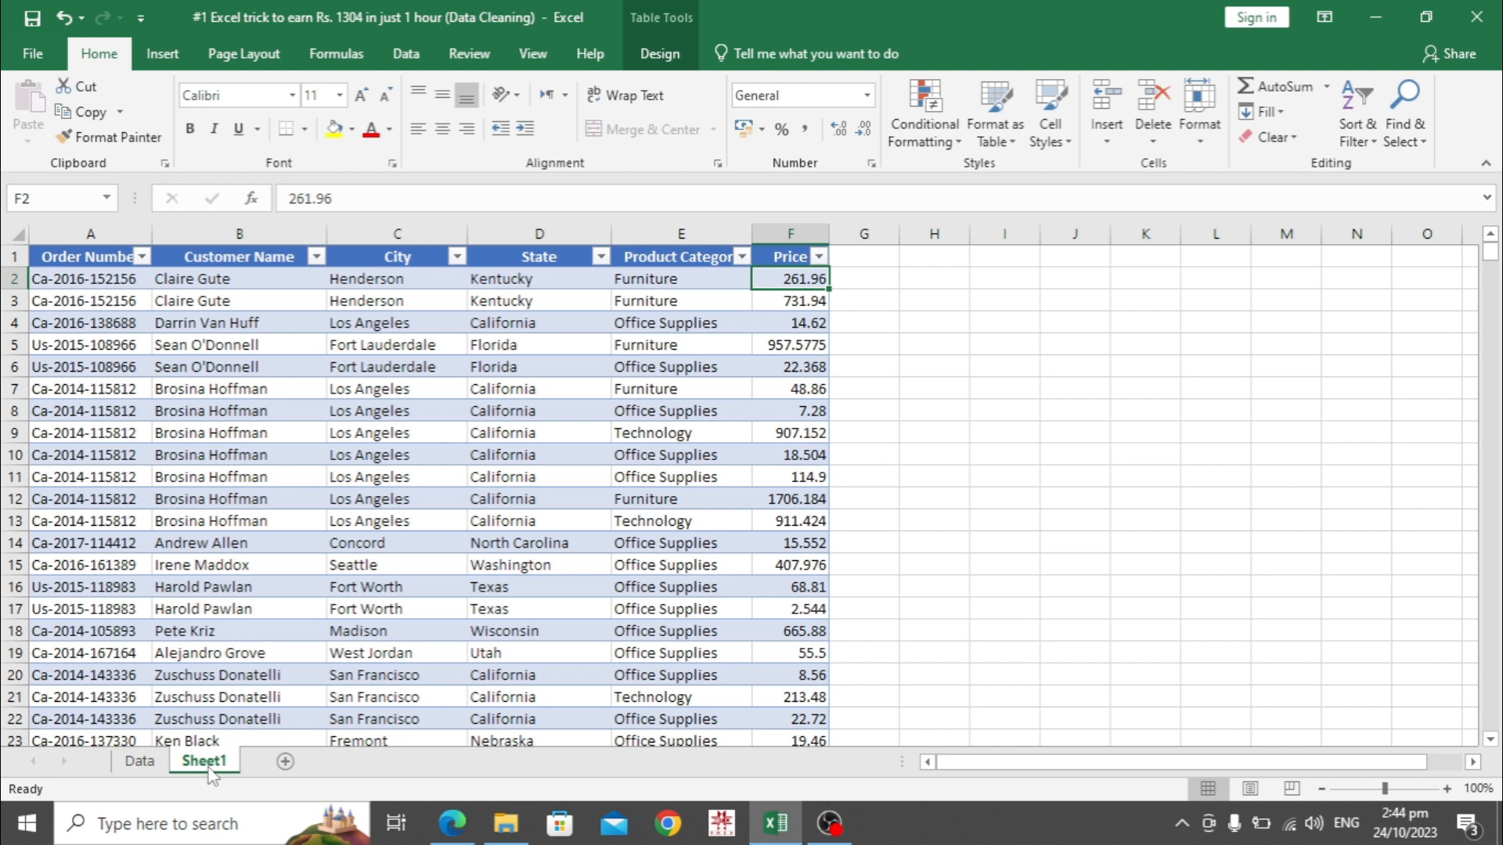
# Return to the Data sheet with the raw order strings in column A
pyautogui.click(140, 763)
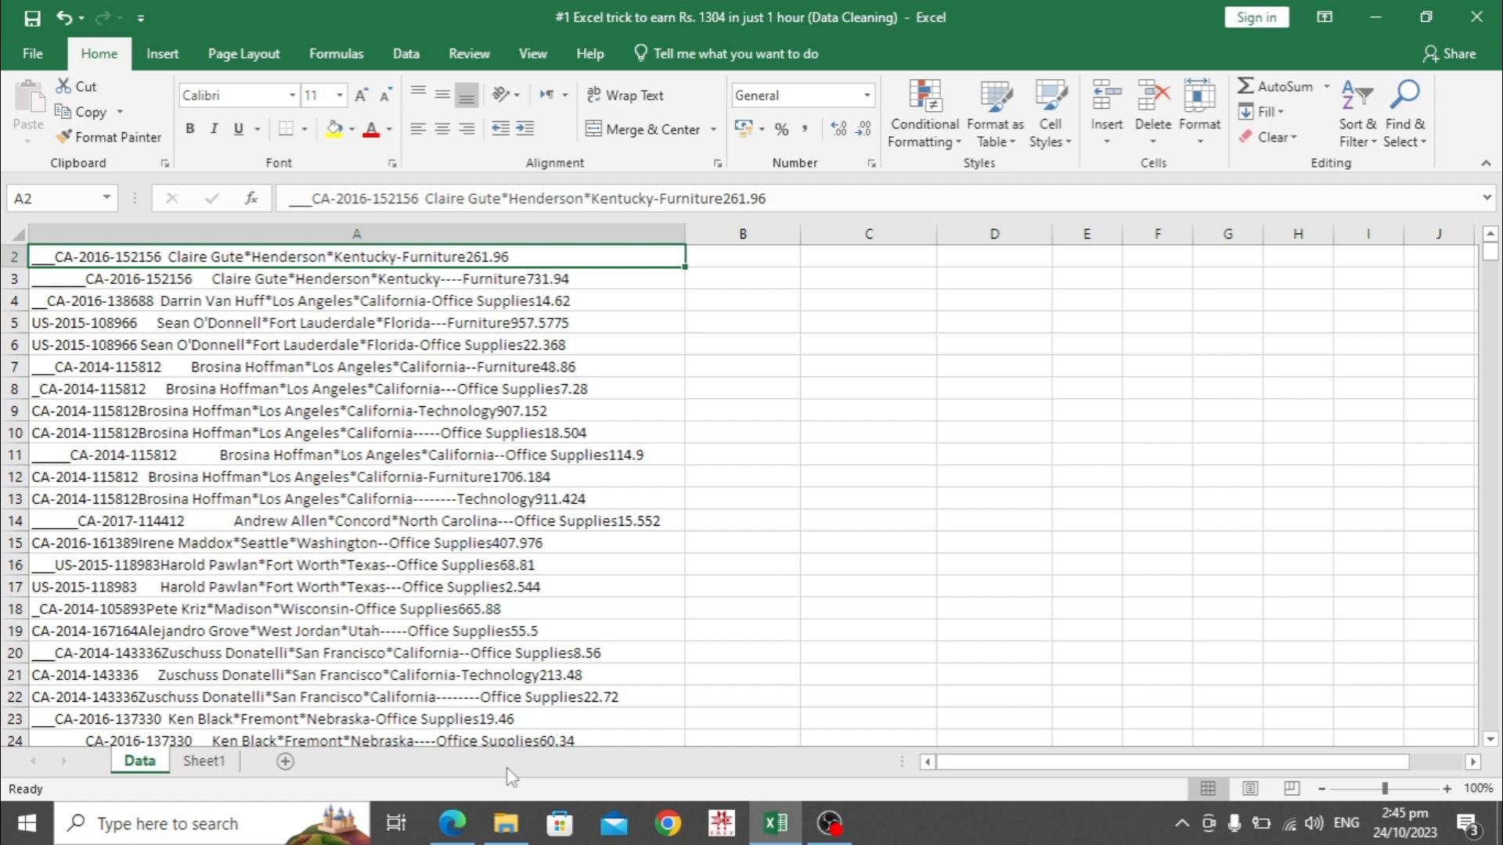
pyautogui.click(239, 499)
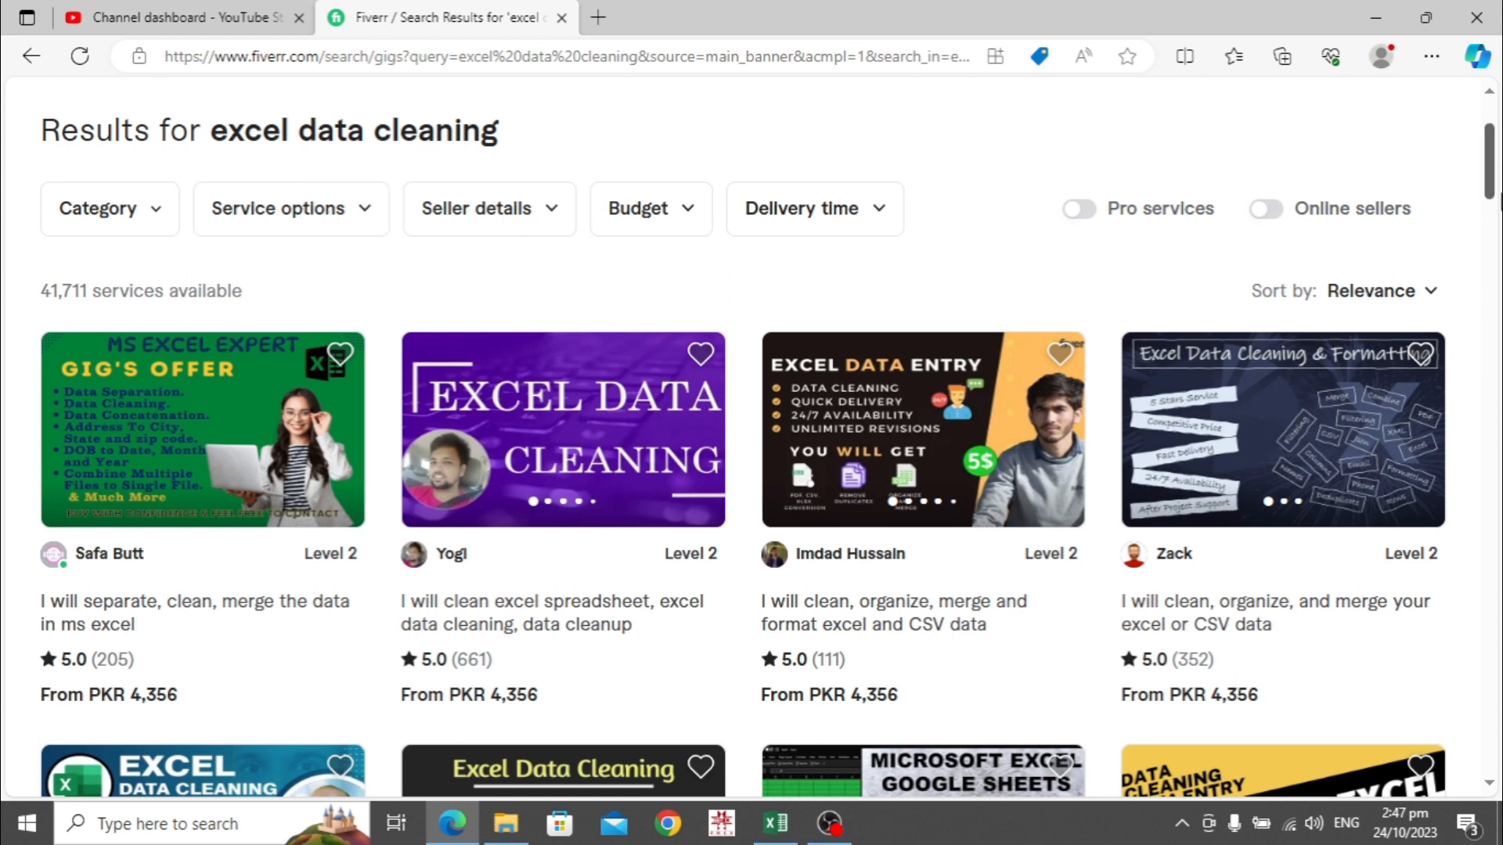
# Browse the Fiverr excel data cleaning listings, then switch back to the Excel workbook
pyautogui.scroll(-2, 1495, 176)
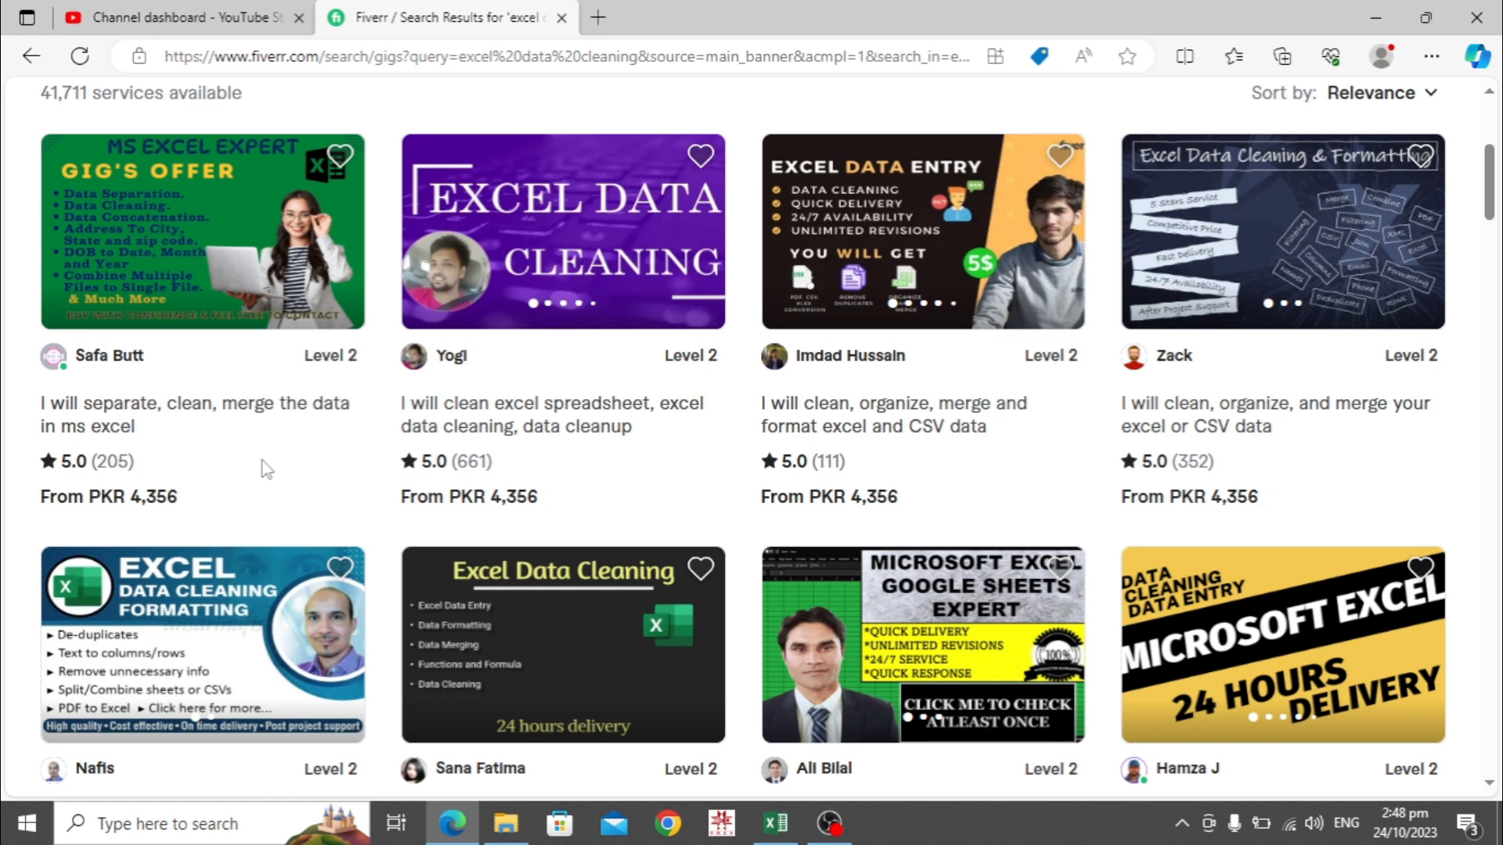
pyautogui.scroll(-1, 1491, 195)
pyautogui.moveTo(1491, 196); pyautogui.dragTo(1497, 308)
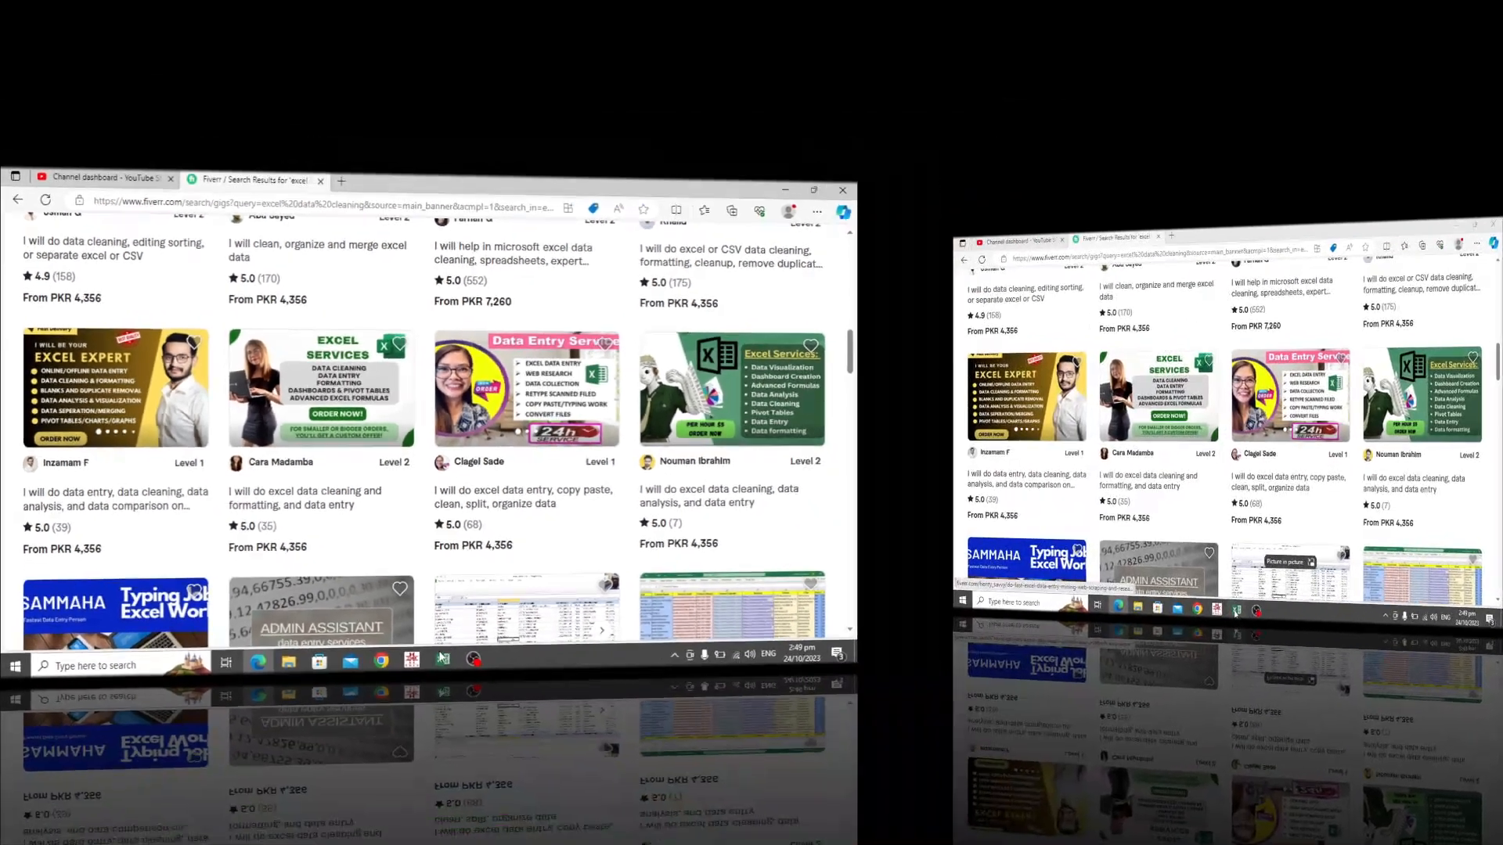
pyautogui.click(775, 824)
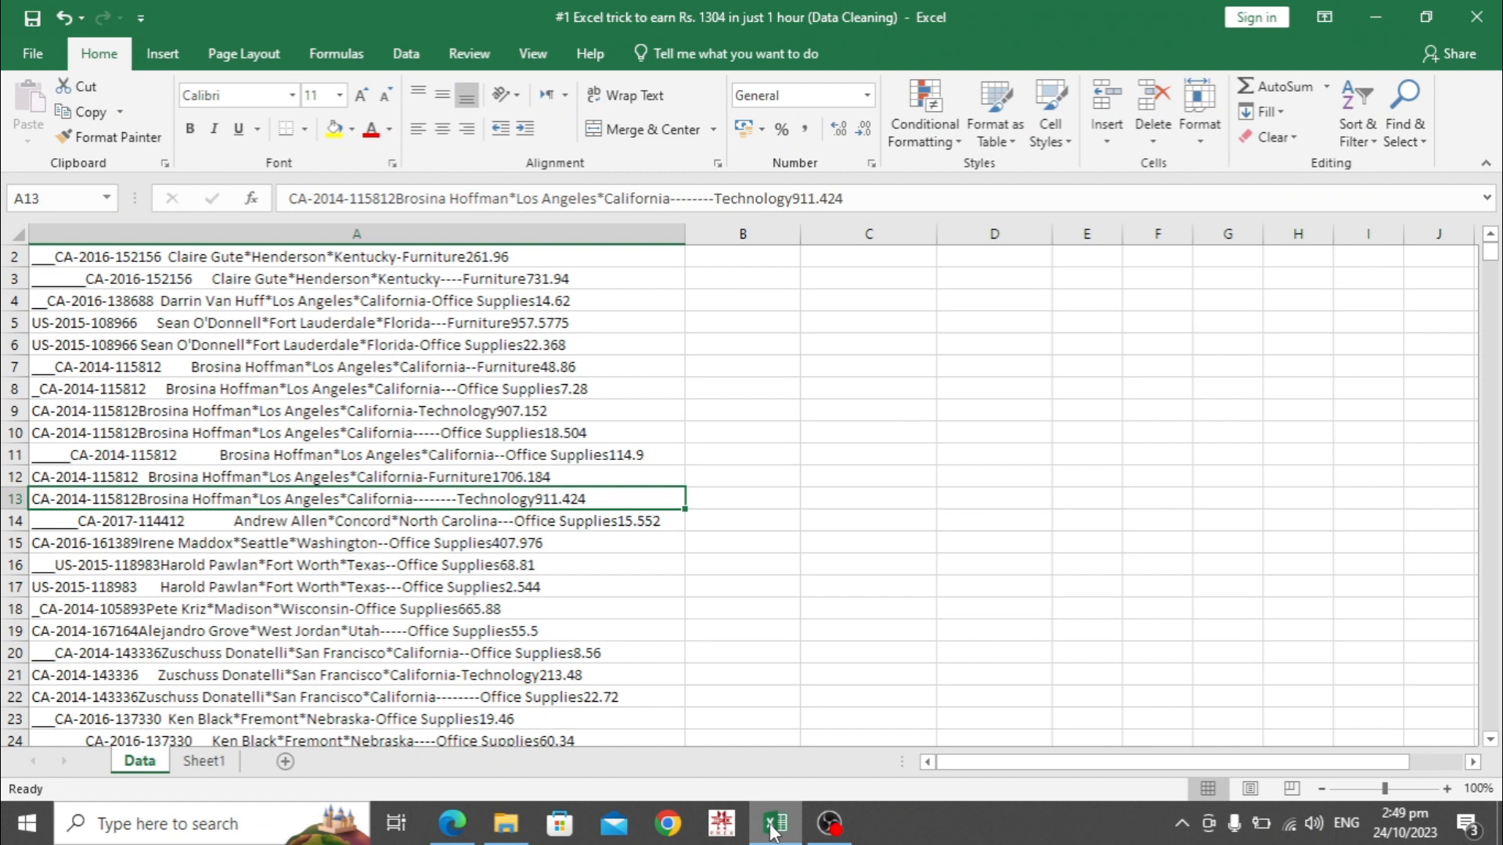
pyautogui.hotkey('ctrl', 'Up')
pyautogui.press('Down')
pyautogui.press('Down')
pyautogui.press('Up')
pyautogui.press('Up')
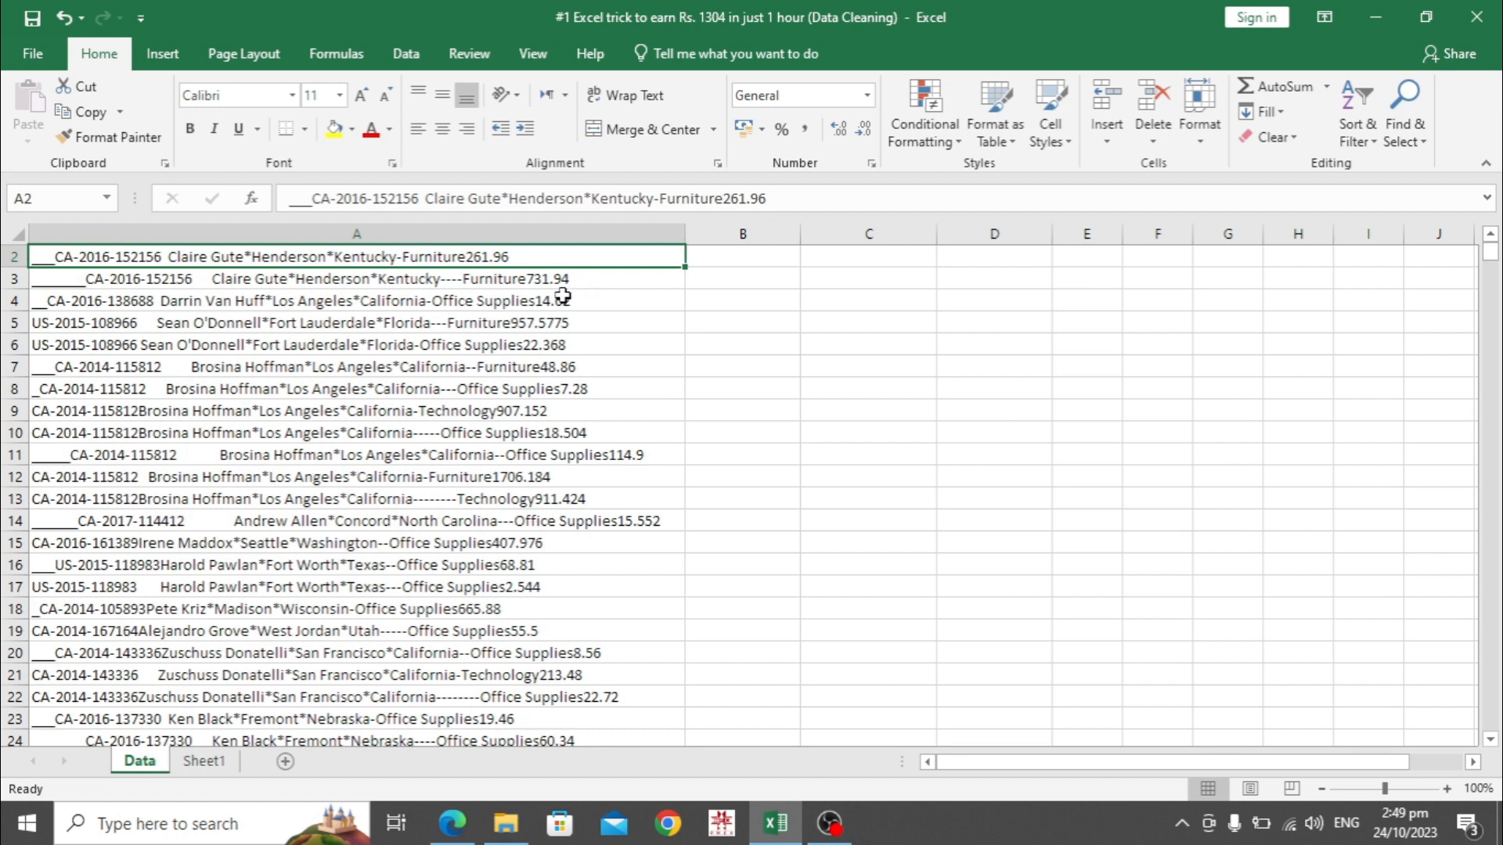
pyautogui.click(220, 277)
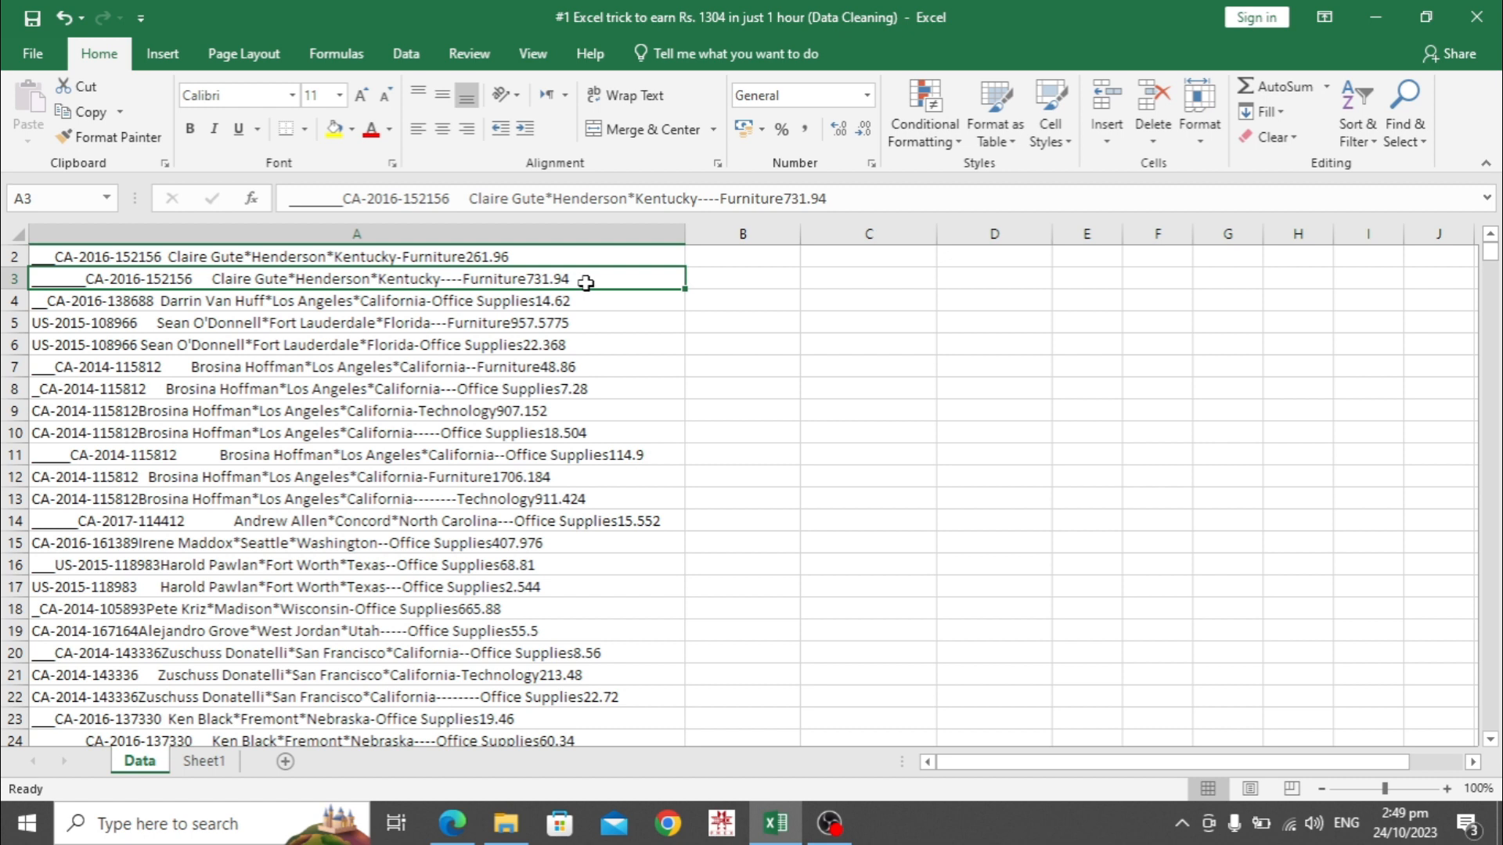
pyautogui.click(524, 306)
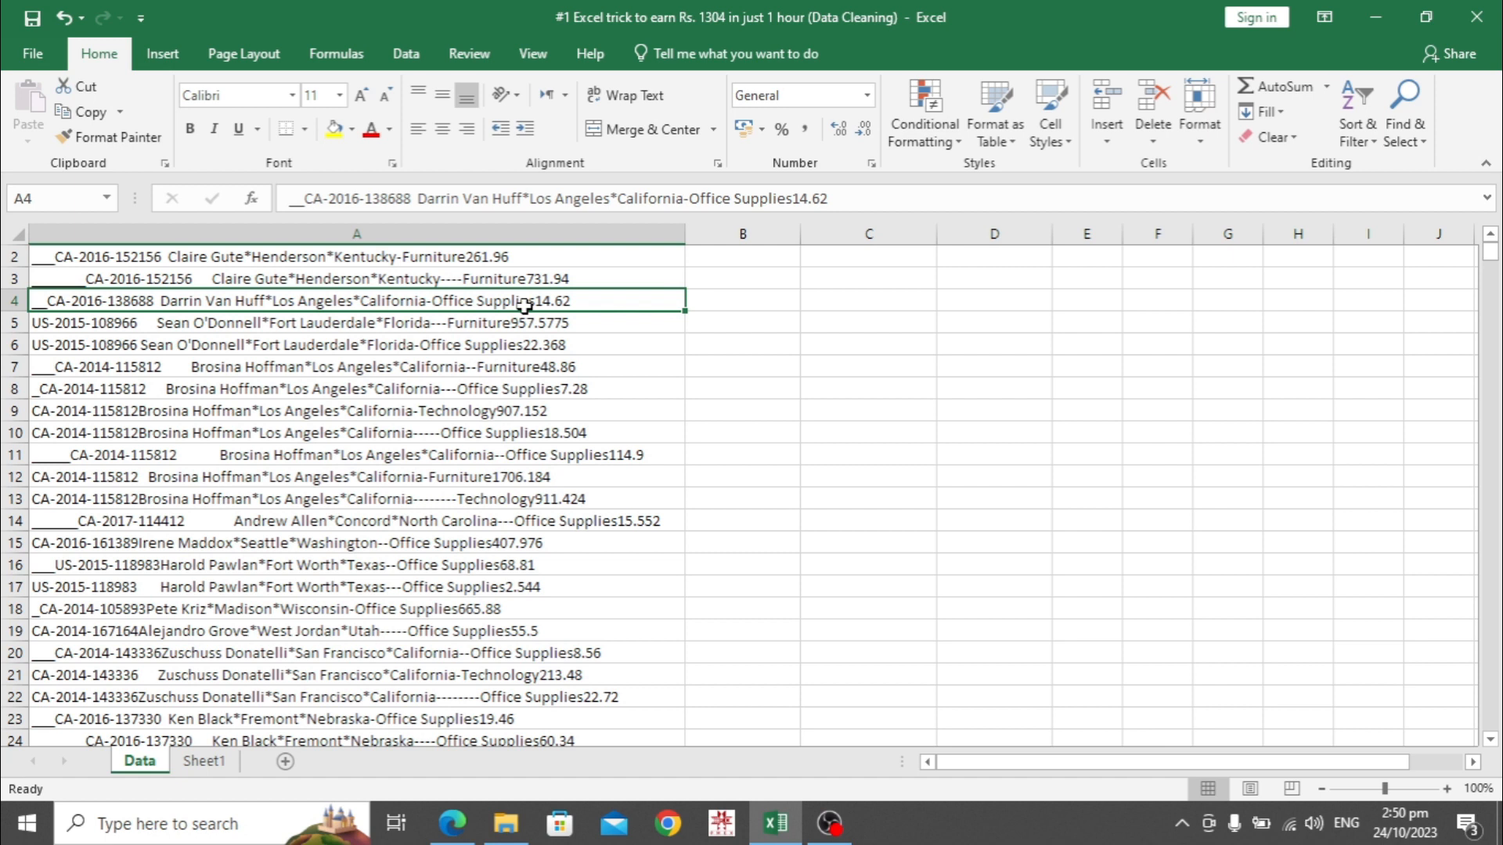
pyautogui.click(750, 257)
pyautogui.scroll(1, 750, 258)
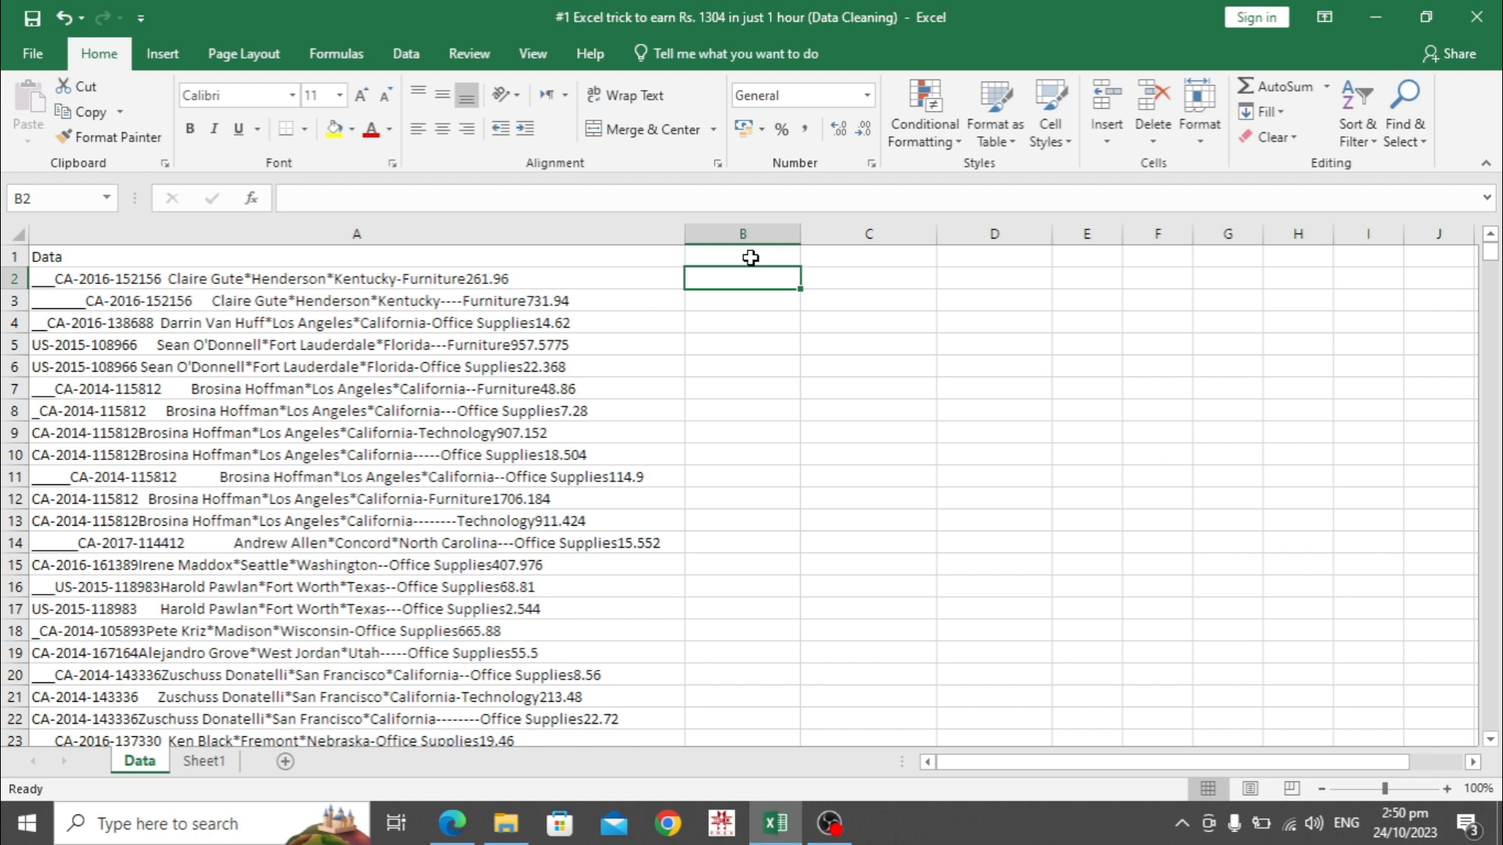
pyautogui.click(405, 53)
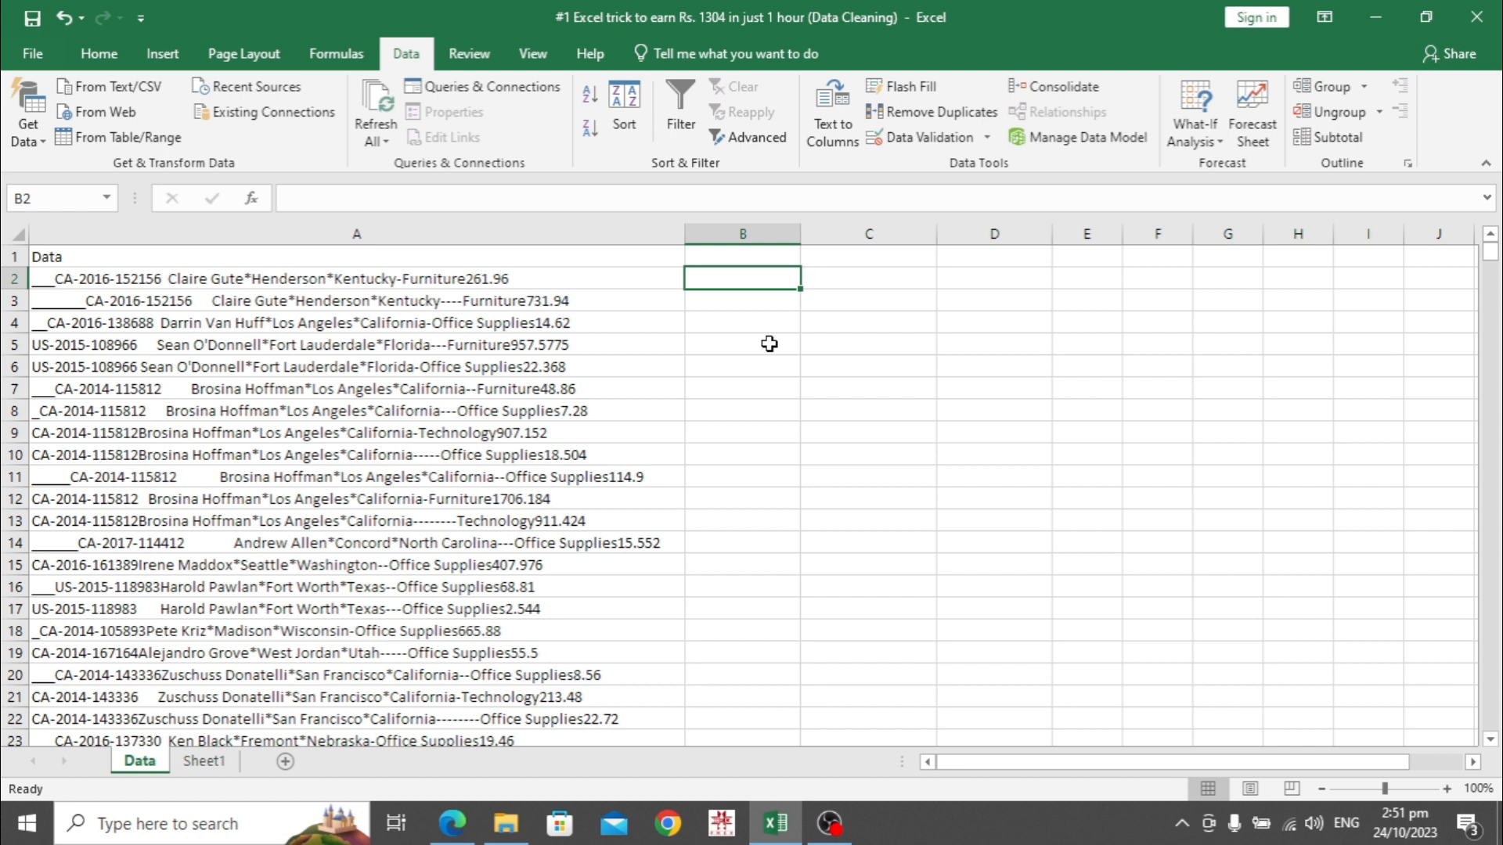
pyautogui.click(112, 281)
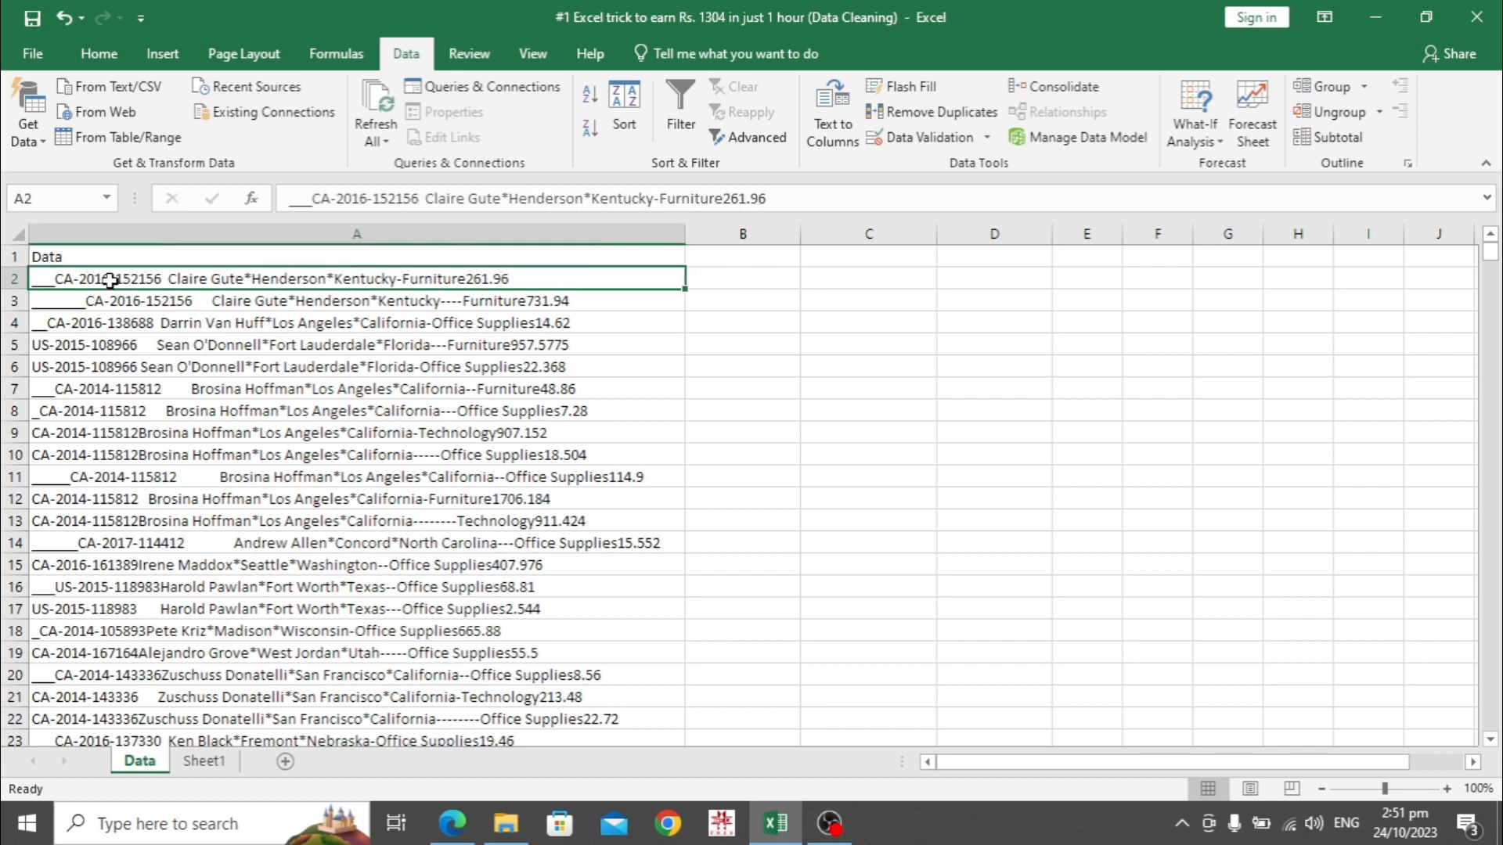
pyautogui.click(740, 280)
pyautogui.write('CA-21016-152156')
pyautogui.press('Return')
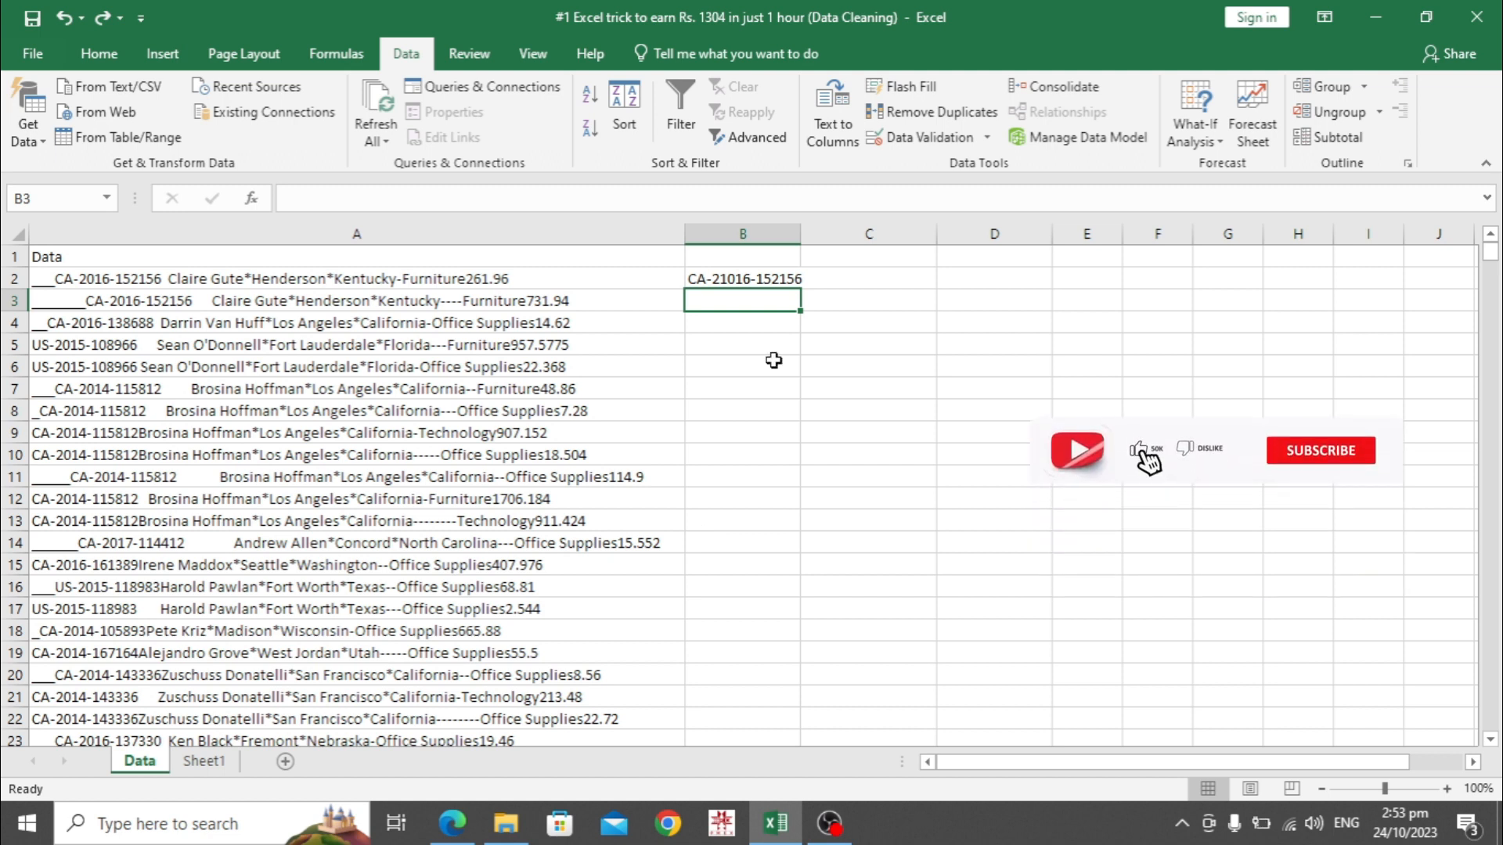
# Flash Fill order IDs down column B and step through the filled results
pyautogui.click(908, 93)
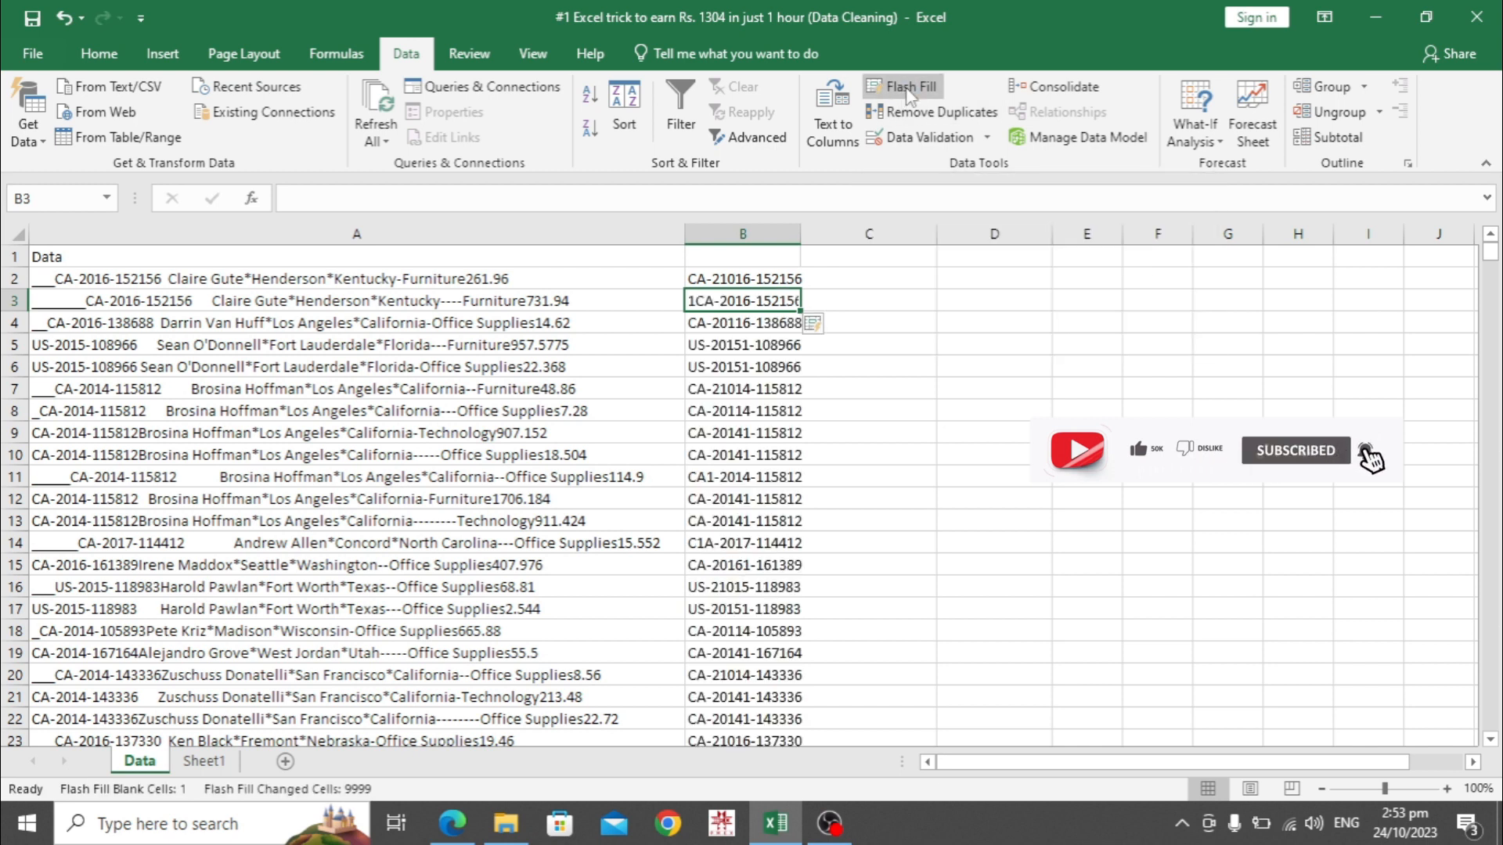
pyautogui.press('Down')
pyautogui.press('Down')
pyautogui.press('Down')
pyautogui.press('Down')
pyautogui.press('Down')
pyautogui.press('Down')
pyautogui.press('Down')
pyautogui.press('Down')
pyautogui.press('Down')
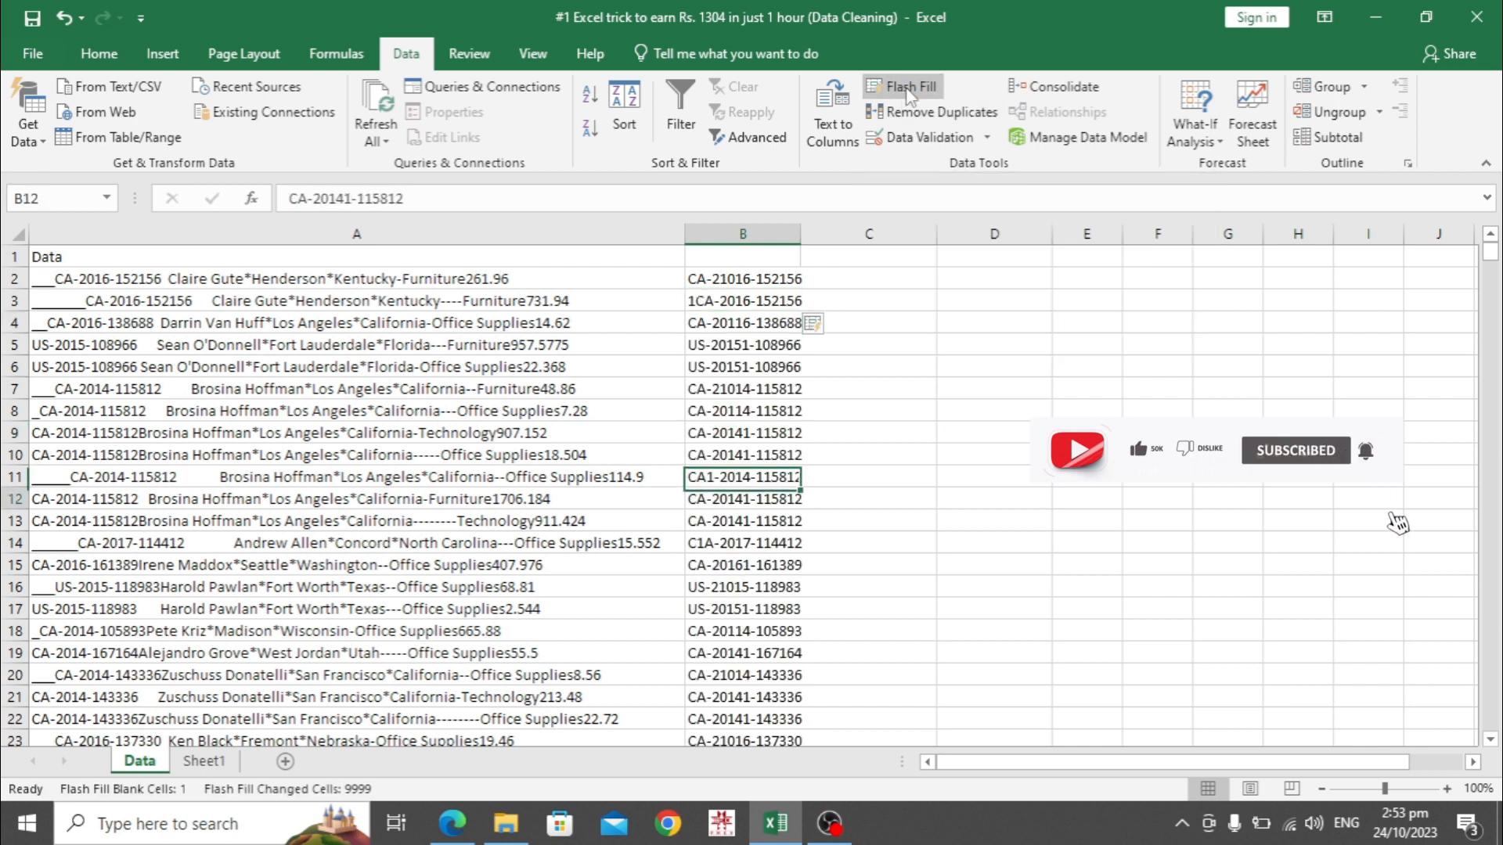
pyautogui.press('Down')
pyautogui.press('Down')
pyautogui.press('Down')
pyautogui.press('Down')
pyautogui.press('Down')
pyautogui.press('Down')
pyautogui.press('Down')
pyautogui.press('Down')
pyautogui.press('Down')
pyautogui.press('Down')
pyautogui.press('Down')
pyautogui.press('Down')
pyautogui.press('Down')
pyautogui.press('Down')
pyautogui.press('Down')
pyautogui.press('Down')
pyautogui.press('Down')
pyautogui.press('Down')
pyautogui.press('Down')
pyautogui.press('Down')
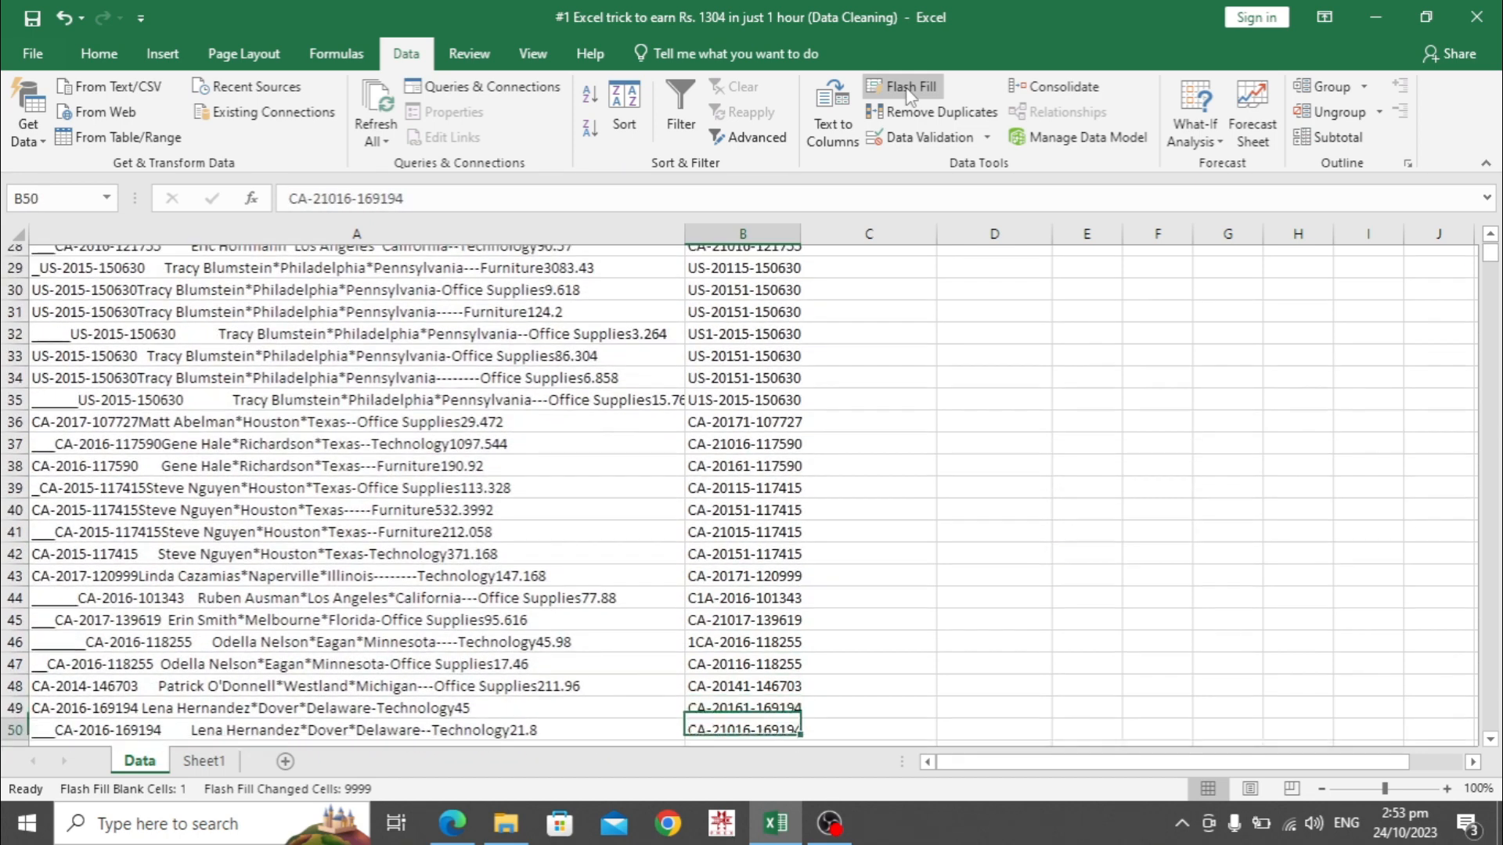
pyautogui.press('Down')
pyautogui.press('Down')
pyautogui.press('Down')
pyautogui.press('Down')
pyautogui.press('Down')
pyautogui.press('Down')
pyautogui.press('Down')
pyautogui.press('Down')
pyautogui.press('Down')
pyautogui.press('Down')
pyautogui.press('Down')
pyautogui.press('Down')
pyautogui.press('Down')
pyautogui.press('Down')
pyautogui.press('Down')
pyautogui.press('Down')
pyautogui.press('Down')
pyautogui.press('Down')
pyautogui.press('Down')
pyautogui.press('Down')
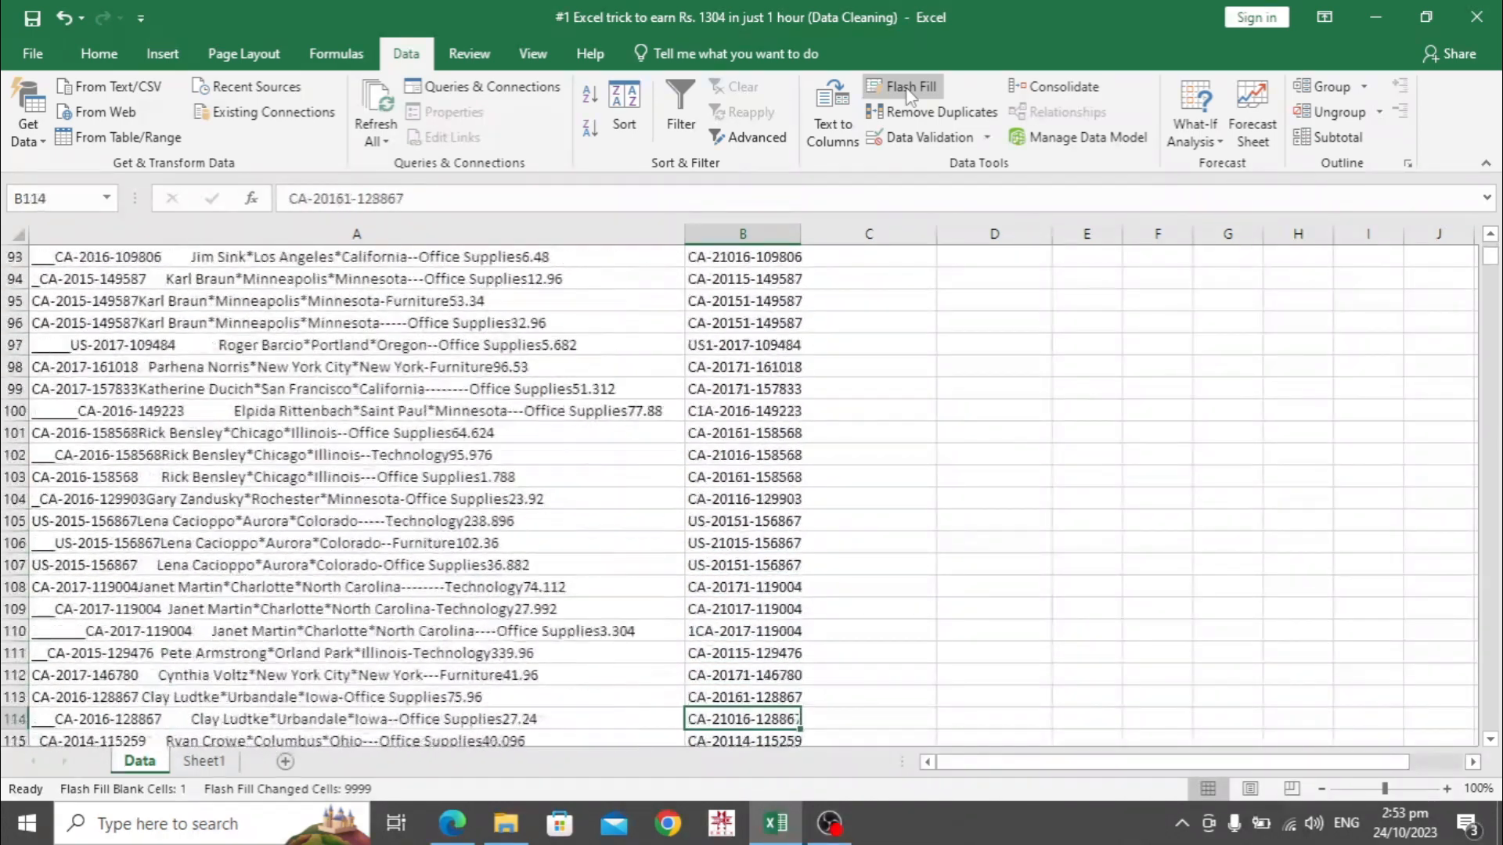
pyautogui.press('Down')
pyautogui.press('Up')
pyautogui.press('Up')
pyautogui.press('Up')
pyautogui.press('Up')
pyautogui.press('Up')
pyautogui.press('Up')
pyautogui.press('Up')
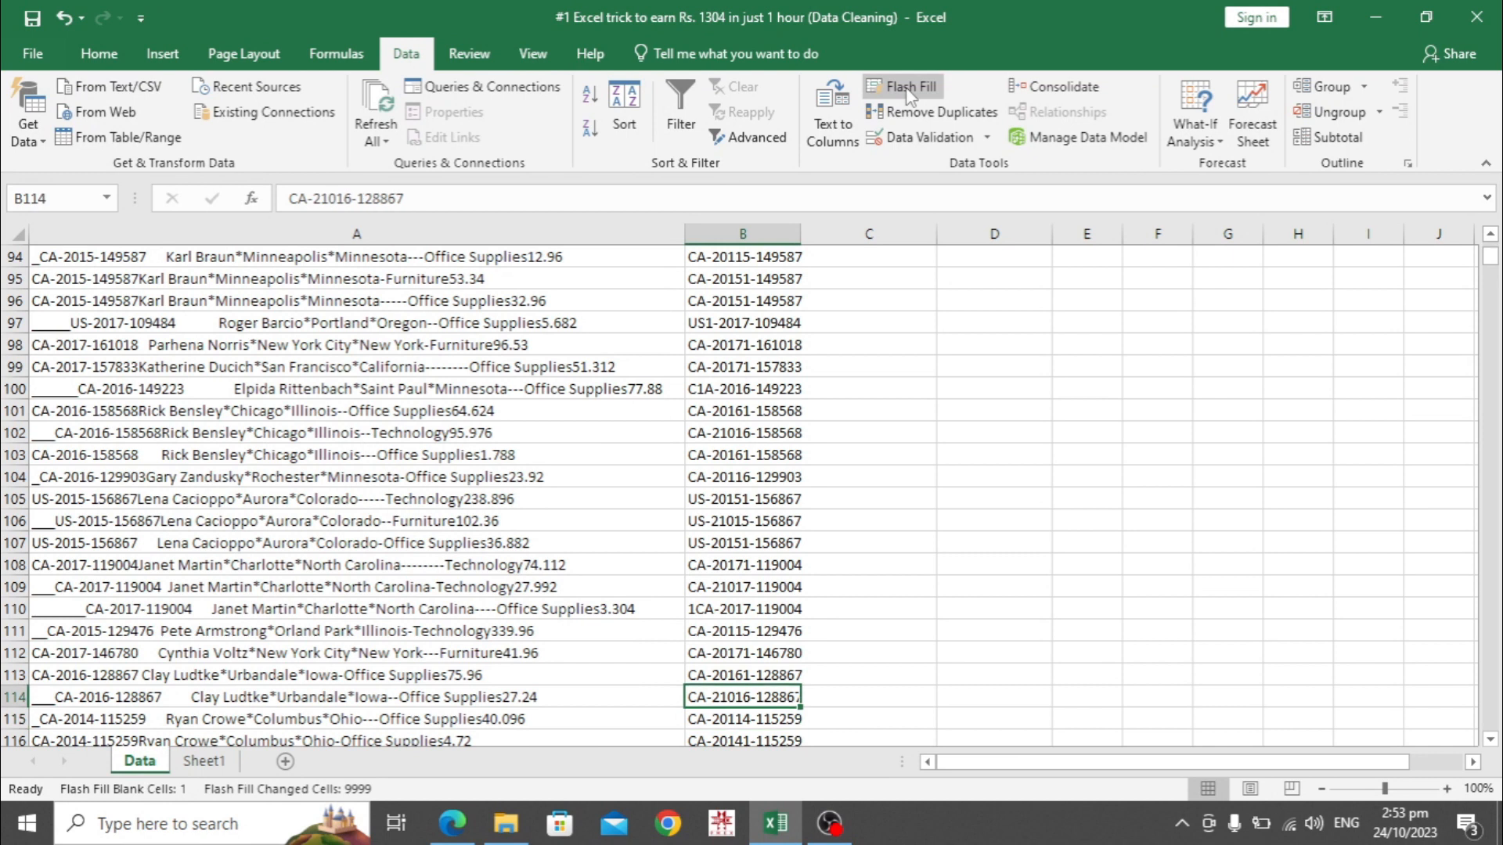
pyautogui.press('Up')
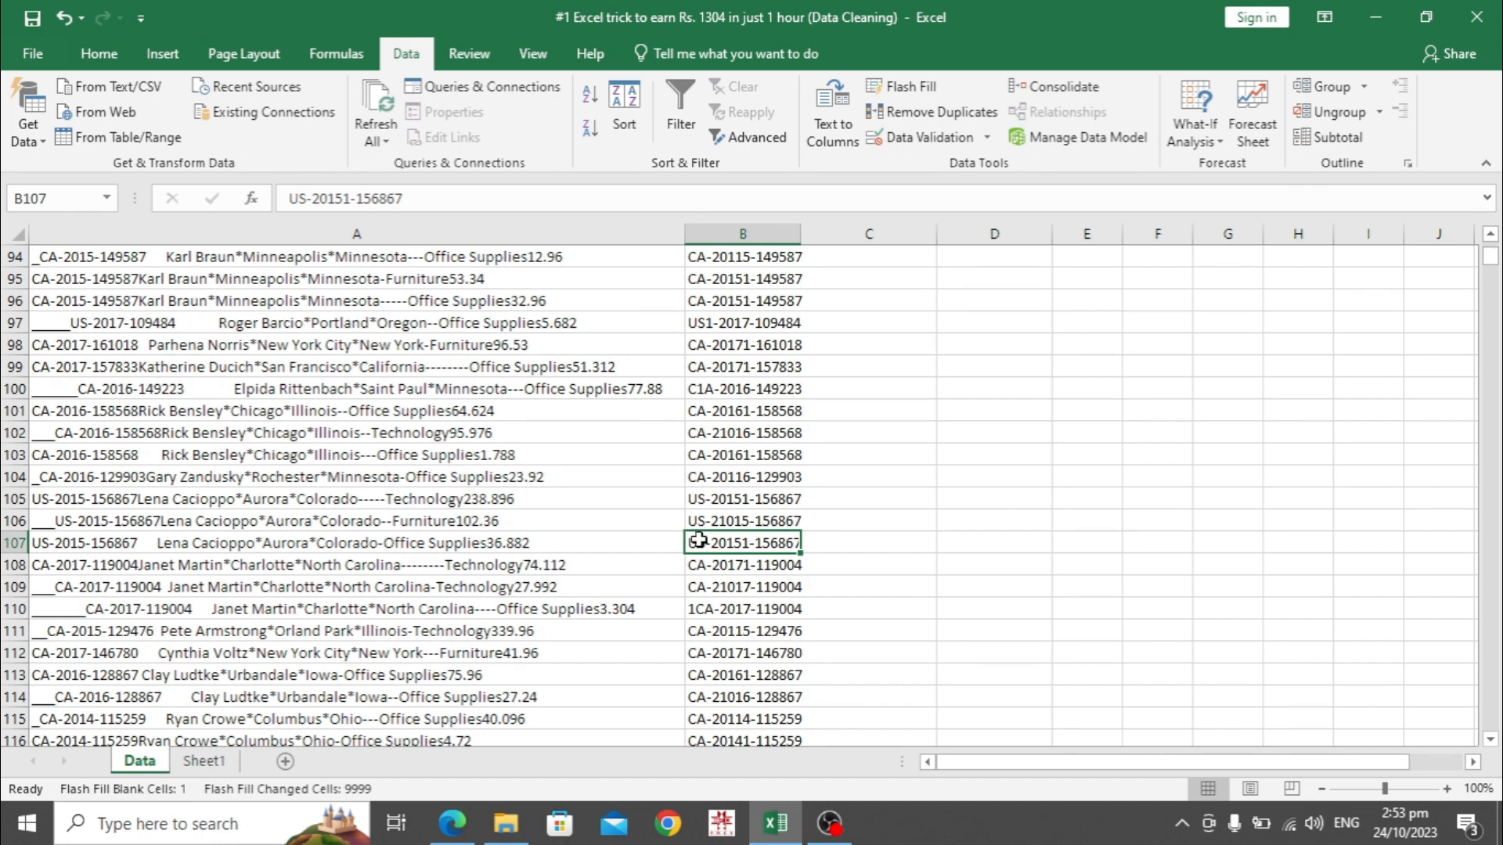
# Spot-check the filled IDs in rows 95 and 99, then return to the top rows
pyautogui.click(748, 284)
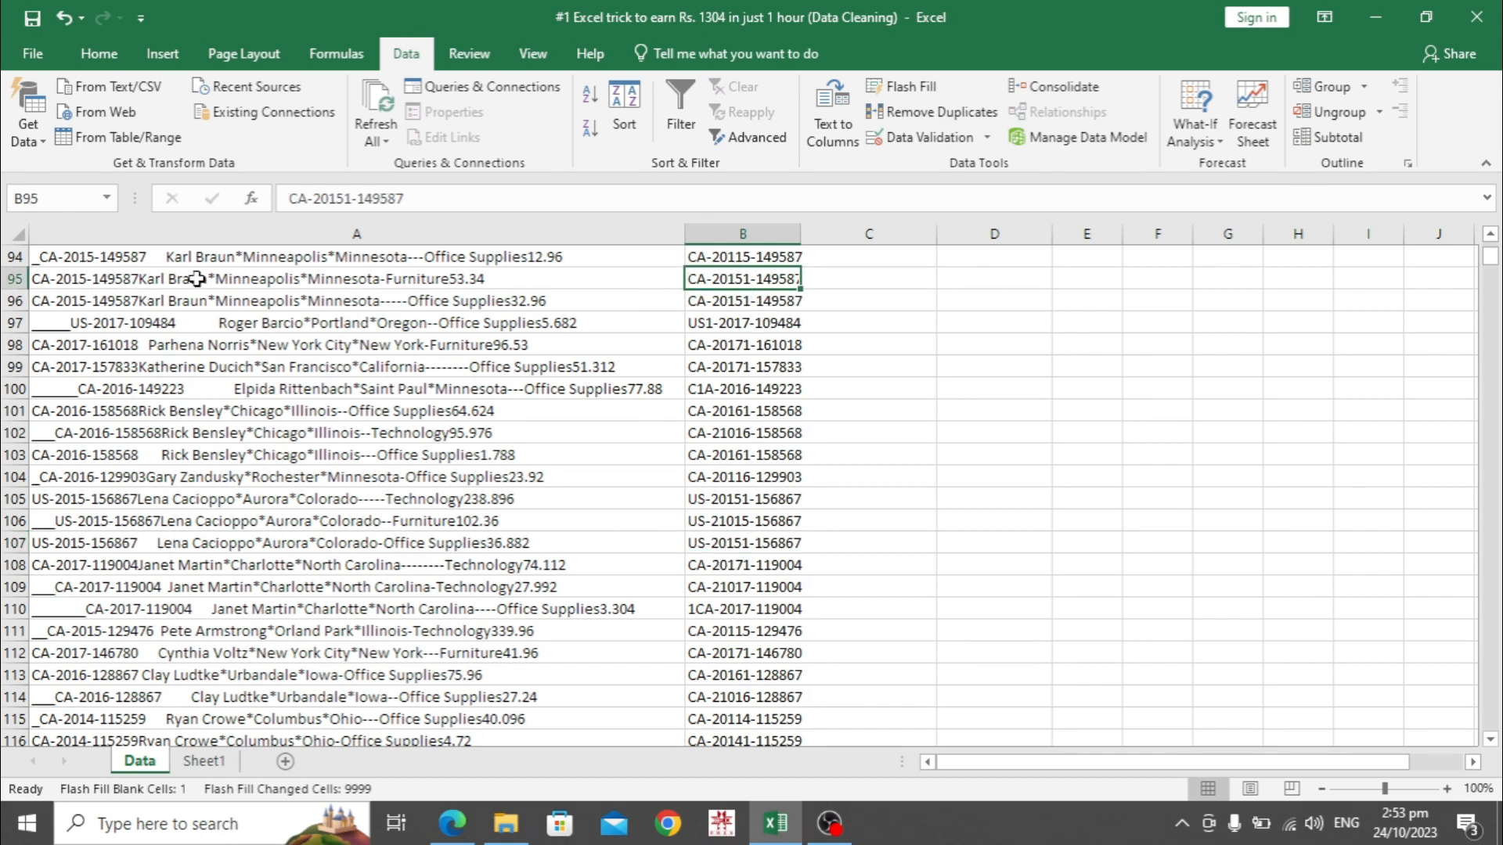
pyautogui.click(741, 371)
pyautogui.press('Up')
pyautogui.press('Up')
pyautogui.press('Up')
pyautogui.press('Up')
pyautogui.press('Up')
pyautogui.press('Up')
pyautogui.press('Up')
pyautogui.press('Up')
pyautogui.press('Up')
pyautogui.press('Up')
pyautogui.press('Up')
pyautogui.press('Up')
pyautogui.press('Up')
pyautogui.press('Up')
pyautogui.press('Up')
pyautogui.press('Up')
pyautogui.press('Up')
pyautogui.press('Up')
pyautogui.press('Up')
pyautogui.press('Up')
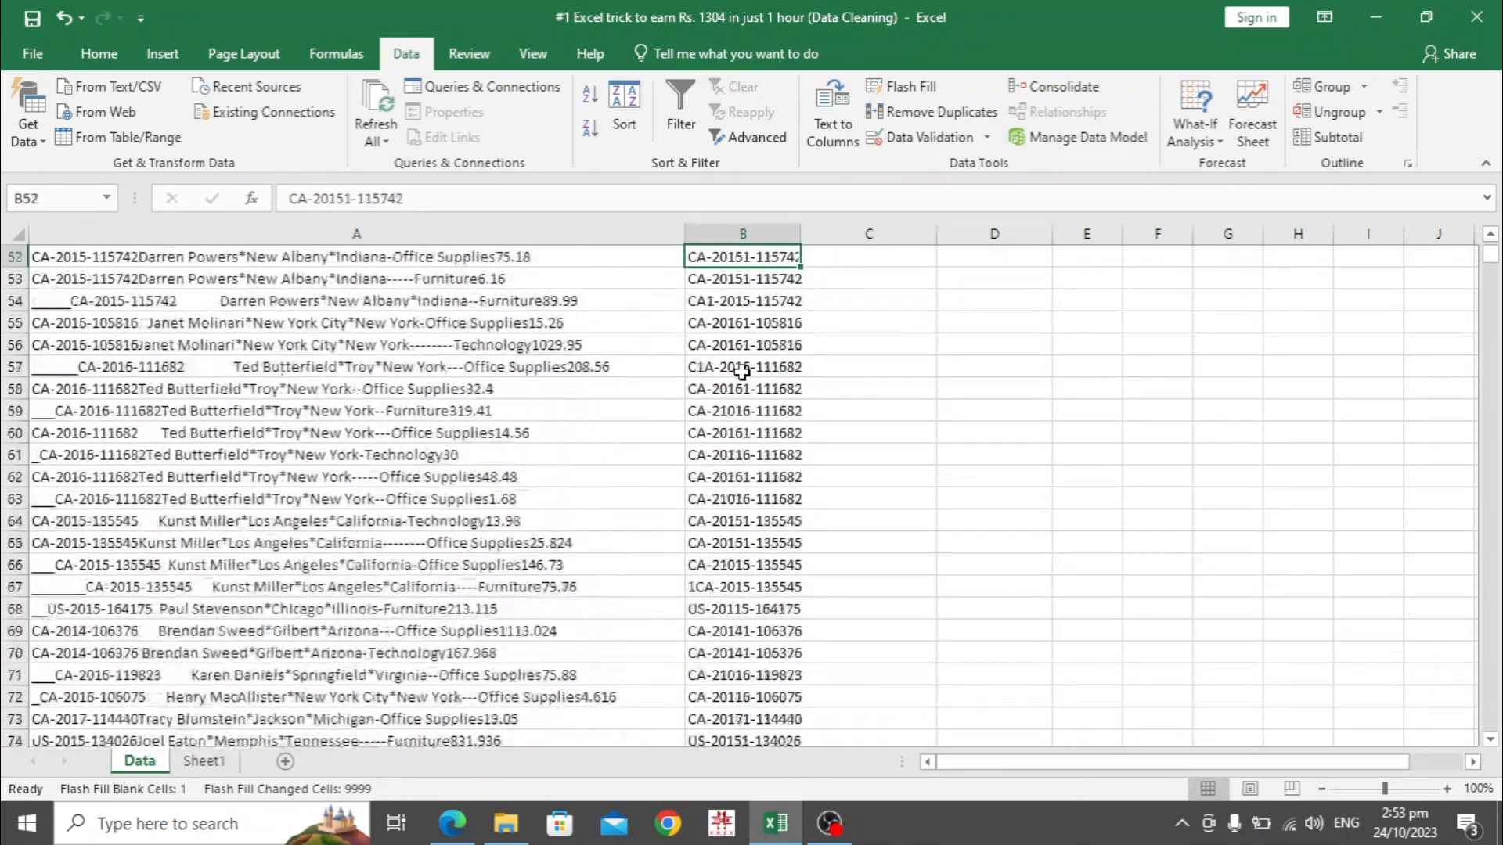
pyautogui.press('Up')
pyautogui.press('Up')
pyautogui.press('Up')
pyautogui.press('Up')
pyautogui.press('Up')
pyautogui.press('Up')
pyautogui.press('Up')
pyautogui.press('Up')
pyautogui.press('Up')
pyautogui.press('Up')
pyautogui.press('Up')
pyautogui.press('Up')
pyautogui.press('Up')
pyautogui.press('Up')
pyautogui.press('Up')
pyautogui.press('Up')
pyautogui.press('Up')
pyautogui.press('Up')
pyautogui.press('Up')
pyautogui.press('Up')
pyautogui.press('Down')
pyautogui.press('Right')
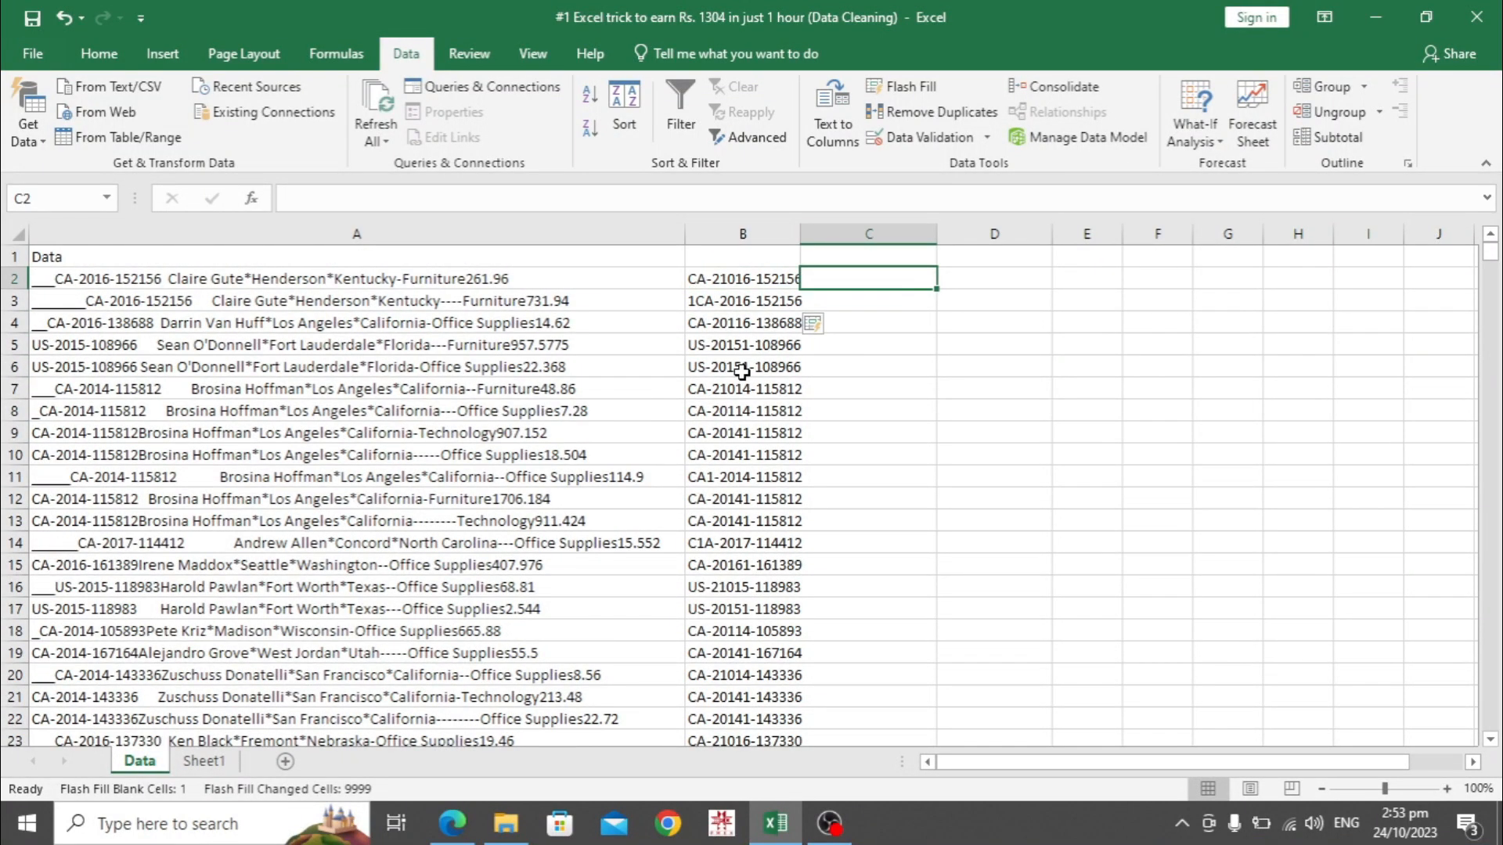
# Type 'Claire Gute' in C2, Flash Fill names down column C, and check rows through 50
pyautogui.press('Return')
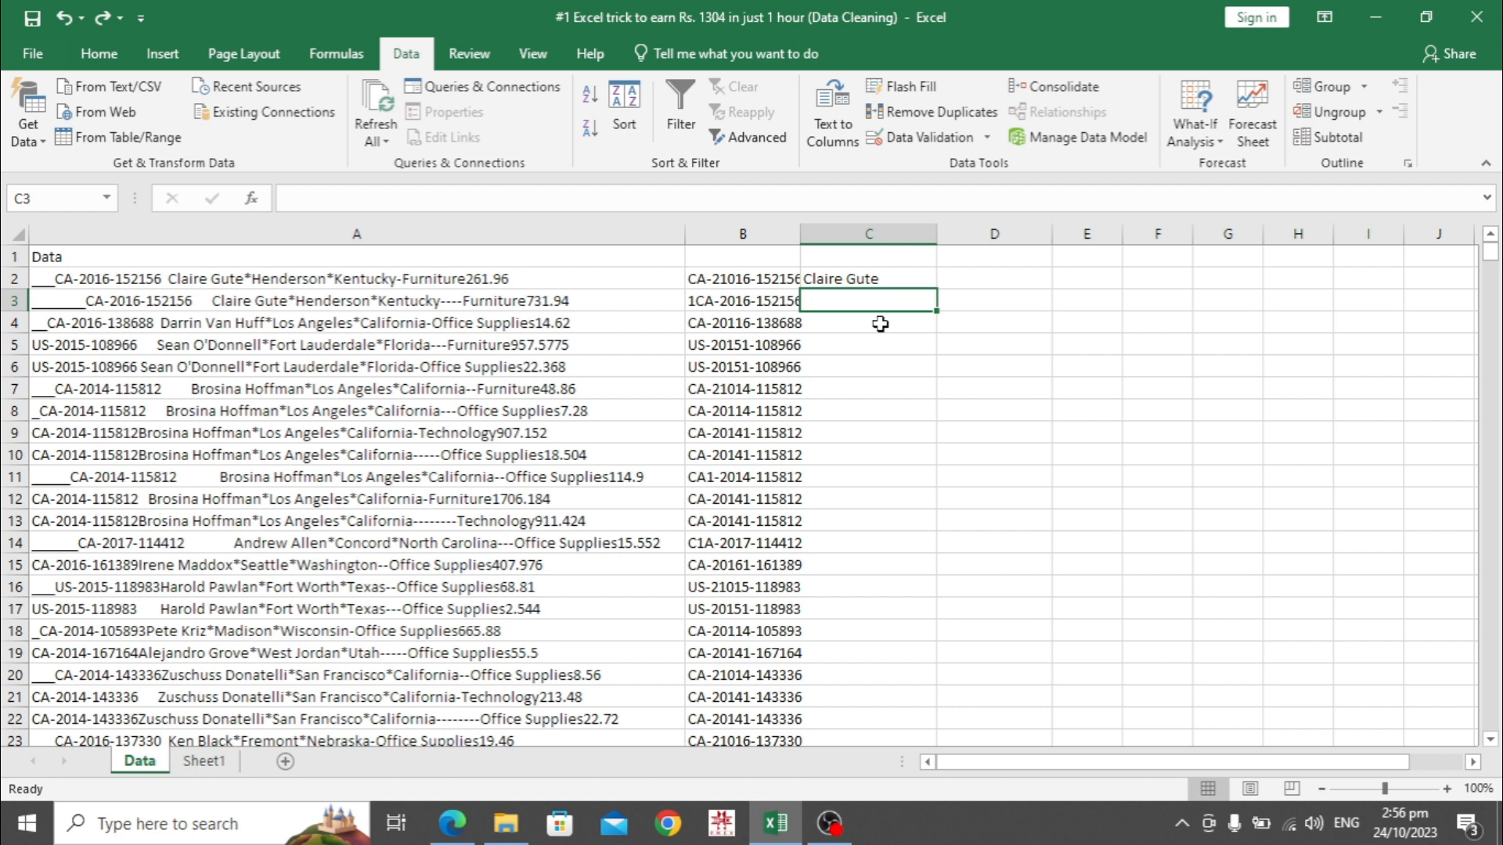
pyautogui.hotkey('ctrl', 'e')
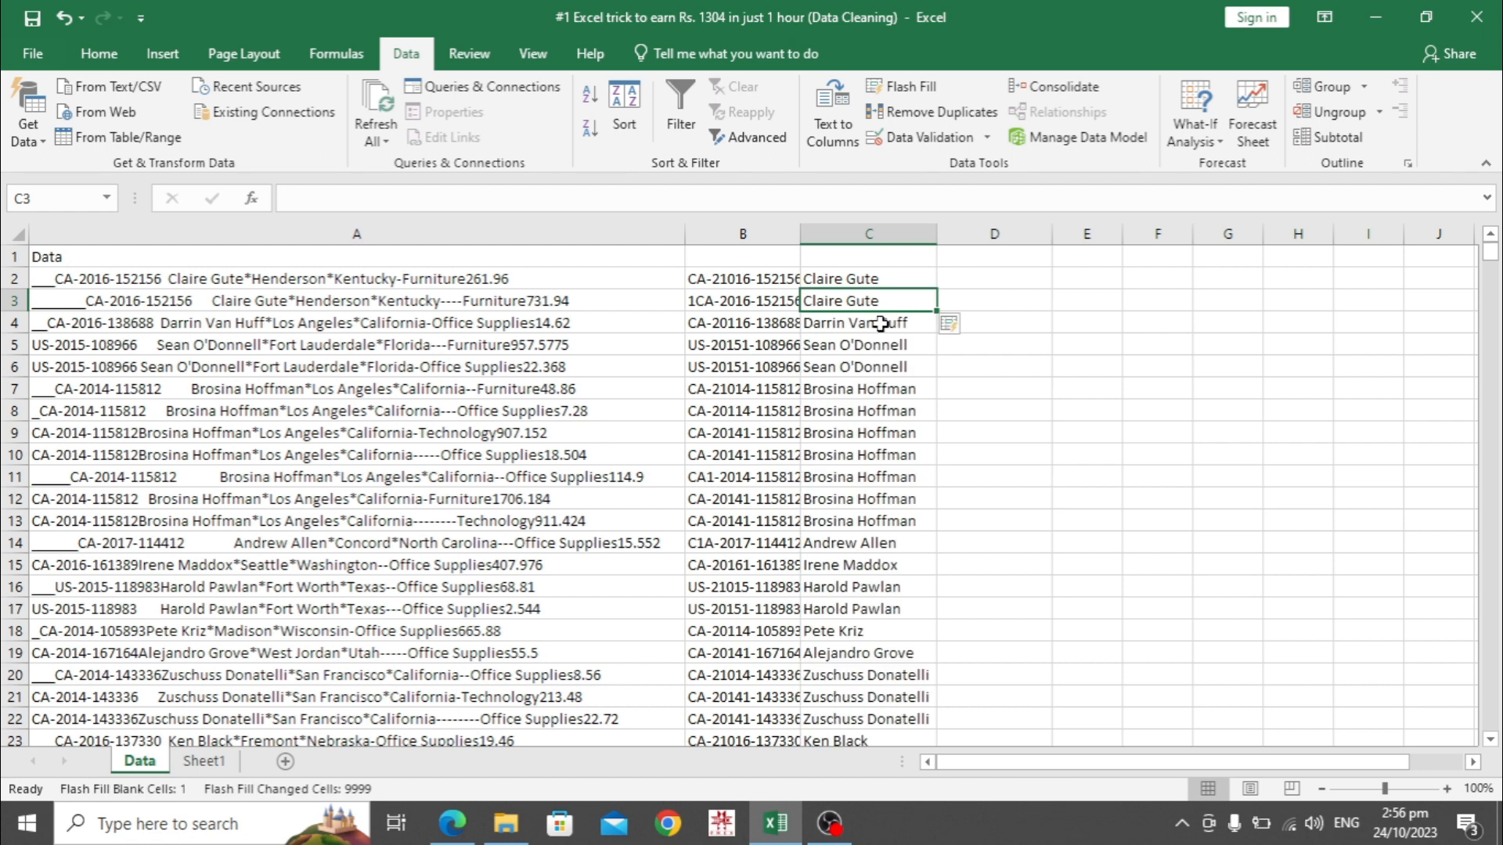
pyautogui.press('Down')
pyautogui.press('Down')
pyautogui.press('Down')
pyautogui.press('Down')
pyautogui.press('Down')
pyautogui.press('Down')
pyautogui.press('Down')
pyautogui.press('Down')
pyautogui.press('Down')
pyautogui.press('Down')
pyautogui.press('Down')
pyautogui.press('Down')
pyautogui.press('Down')
pyautogui.press('Down')
pyautogui.press('Down')
pyautogui.press('Down')
pyautogui.press('Down')
pyautogui.press('Down')
pyautogui.press('Down')
pyautogui.press('Down')
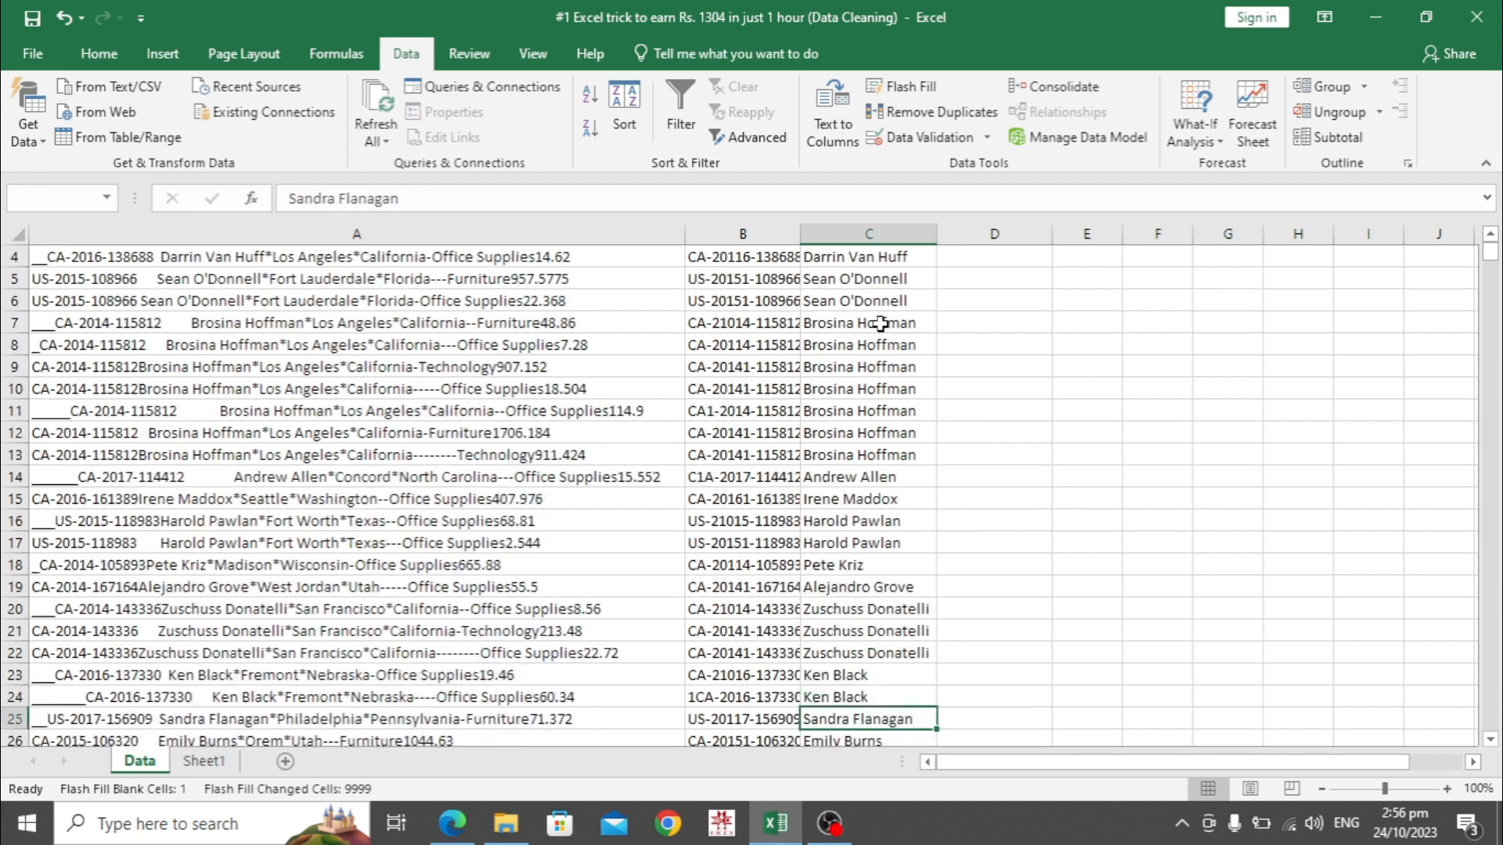
pyautogui.press('Down')
pyautogui.press('Down')
pyautogui.press('Down')
pyautogui.press('Down')
pyautogui.press('Down')
pyautogui.press('Down')
pyautogui.press('Down')
pyautogui.press('Down')
pyautogui.press('Down')
pyautogui.press('Down')
pyautogui.press('Down')
pyautogui.press('Down')
pyautogui.press('Down')
pyautogui.press('Down')
pyautogui.press('Down')
pyautogui.press('Down')
pyautogui.press('Up')
pyautogui.press('Up')
pyautogui.press('Up')
pyautogui.press('Up')
pyautogui.press('Up')
pyautogui.press('Up')
pyautogui.press('Up')
pyautogui.press('Up')
pyautogui.press('Up')
pyautogui.press('Up')
pyautogui.press('Up')
pyautogui.press('Up')
pyautogui.press('Up')
pyautogui.press('Up')
pyautogui.press('Up')
pyautogui.press('Up')
pyautogui.press('Up')
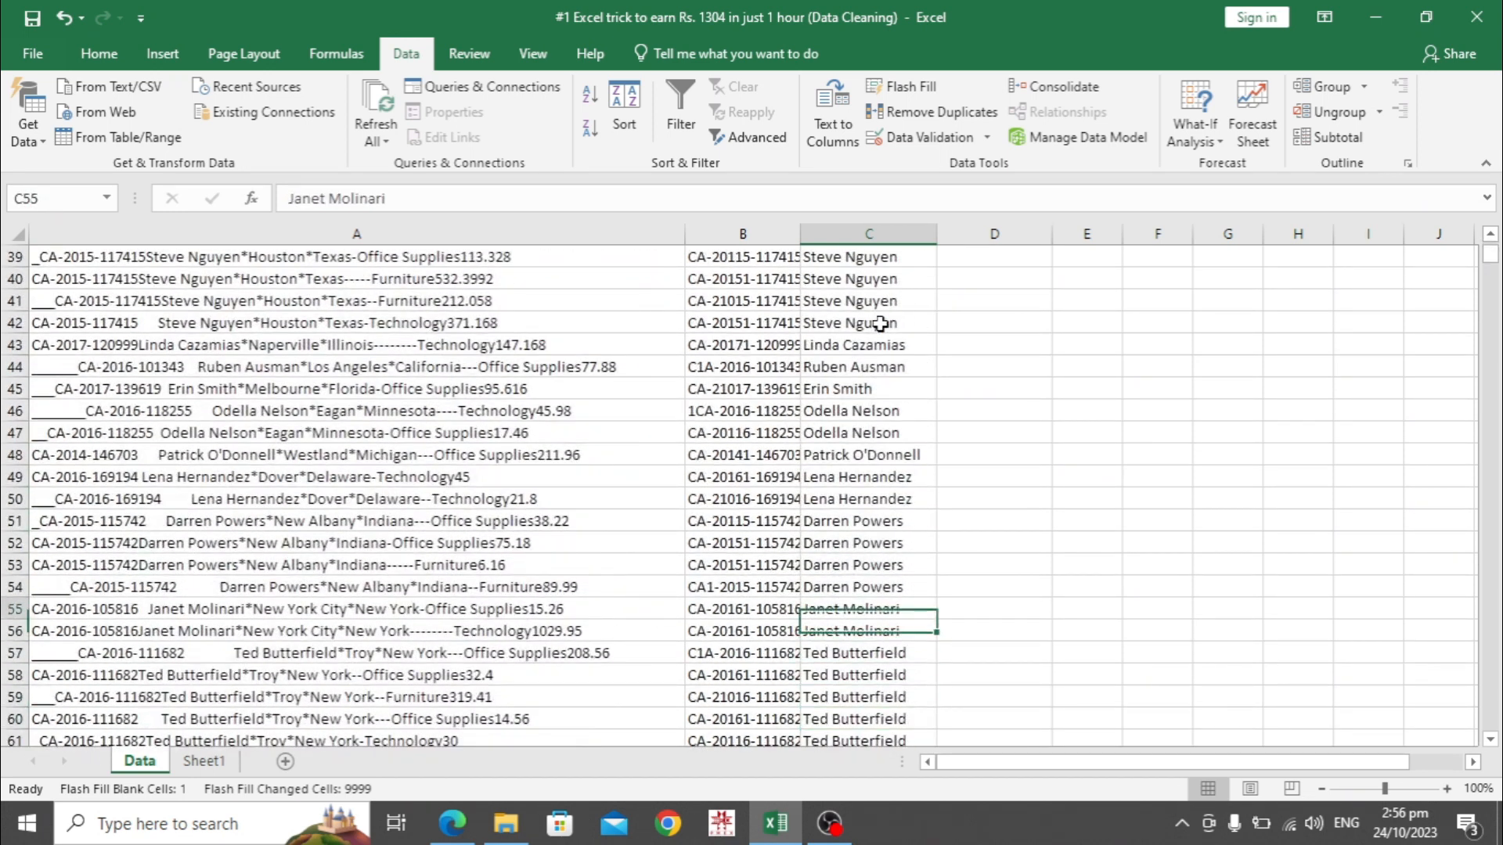
pyautogui.press('Down')
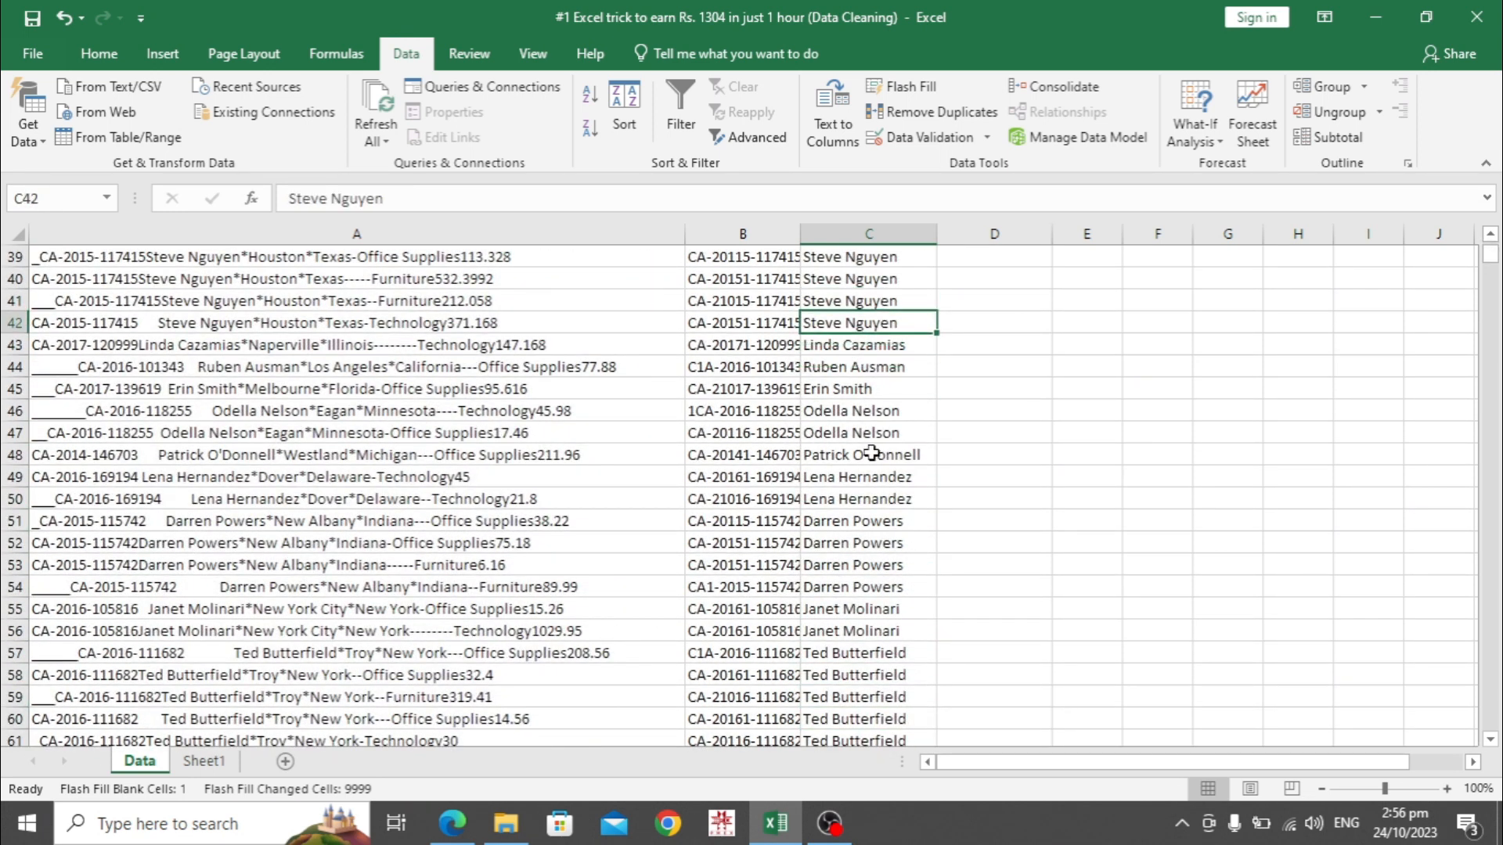
pyautogui.click(867, 498)
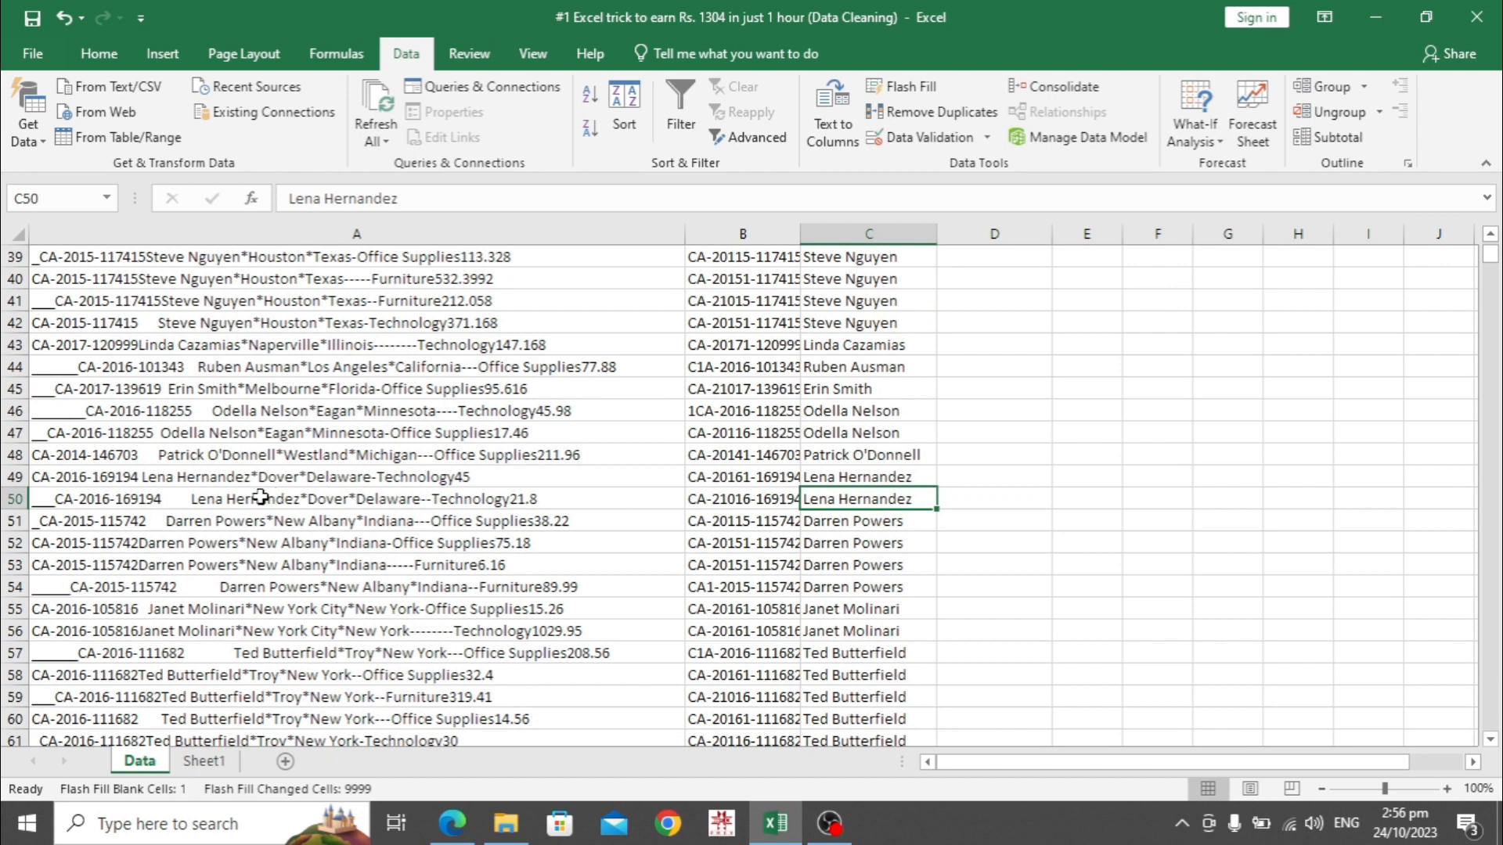
pyautogui.hotkey('ctrl', 'Up')
pyautogui.hotkey('ctrl', 'Up')
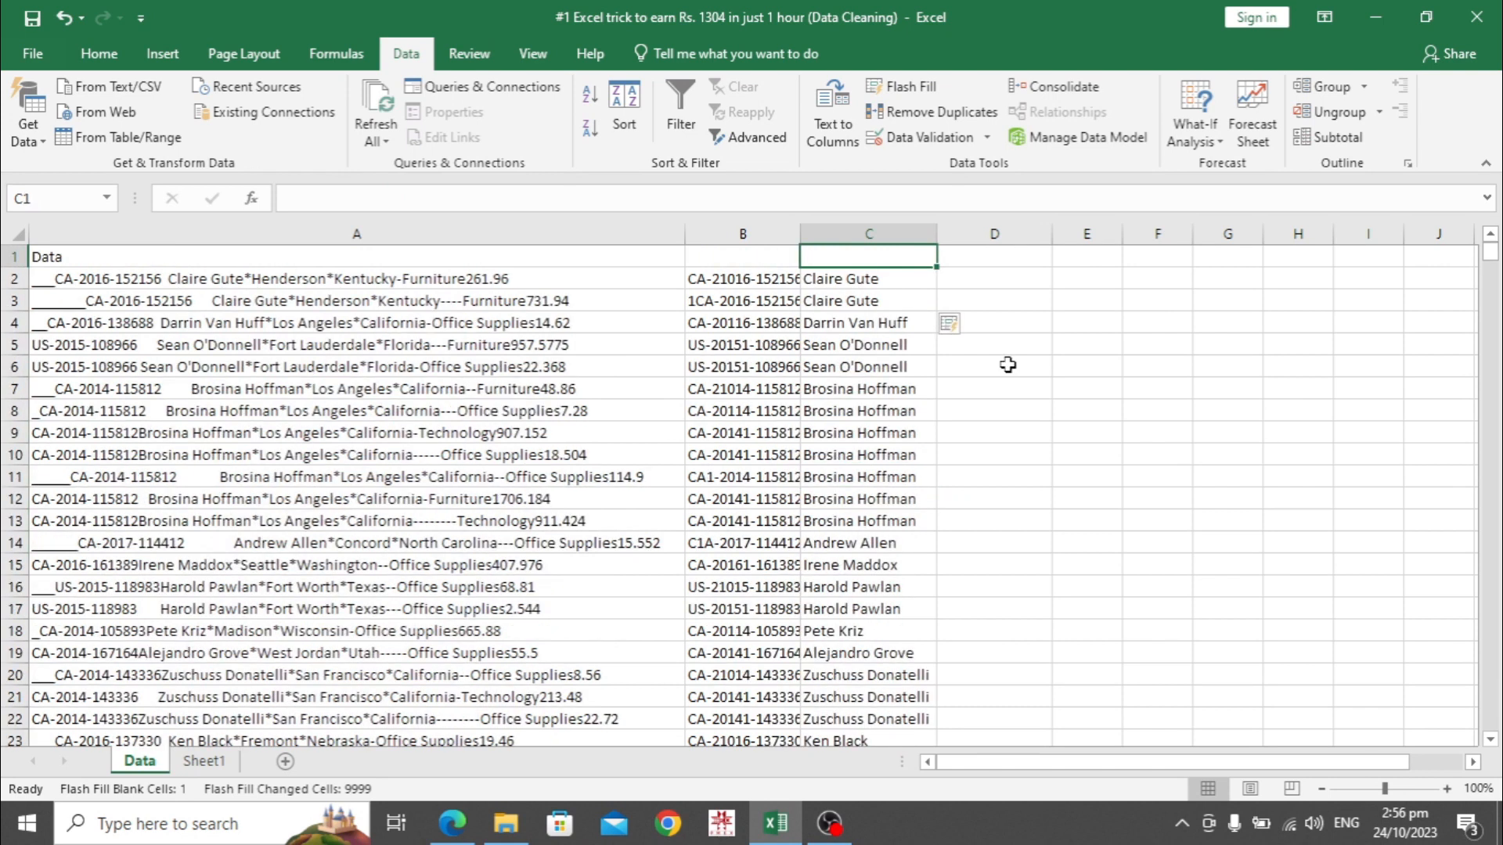
# Enter Henderson in D2 and Flash Fill the cities down column D
pyautogui.press('Right')
pyautogui.press('Down')
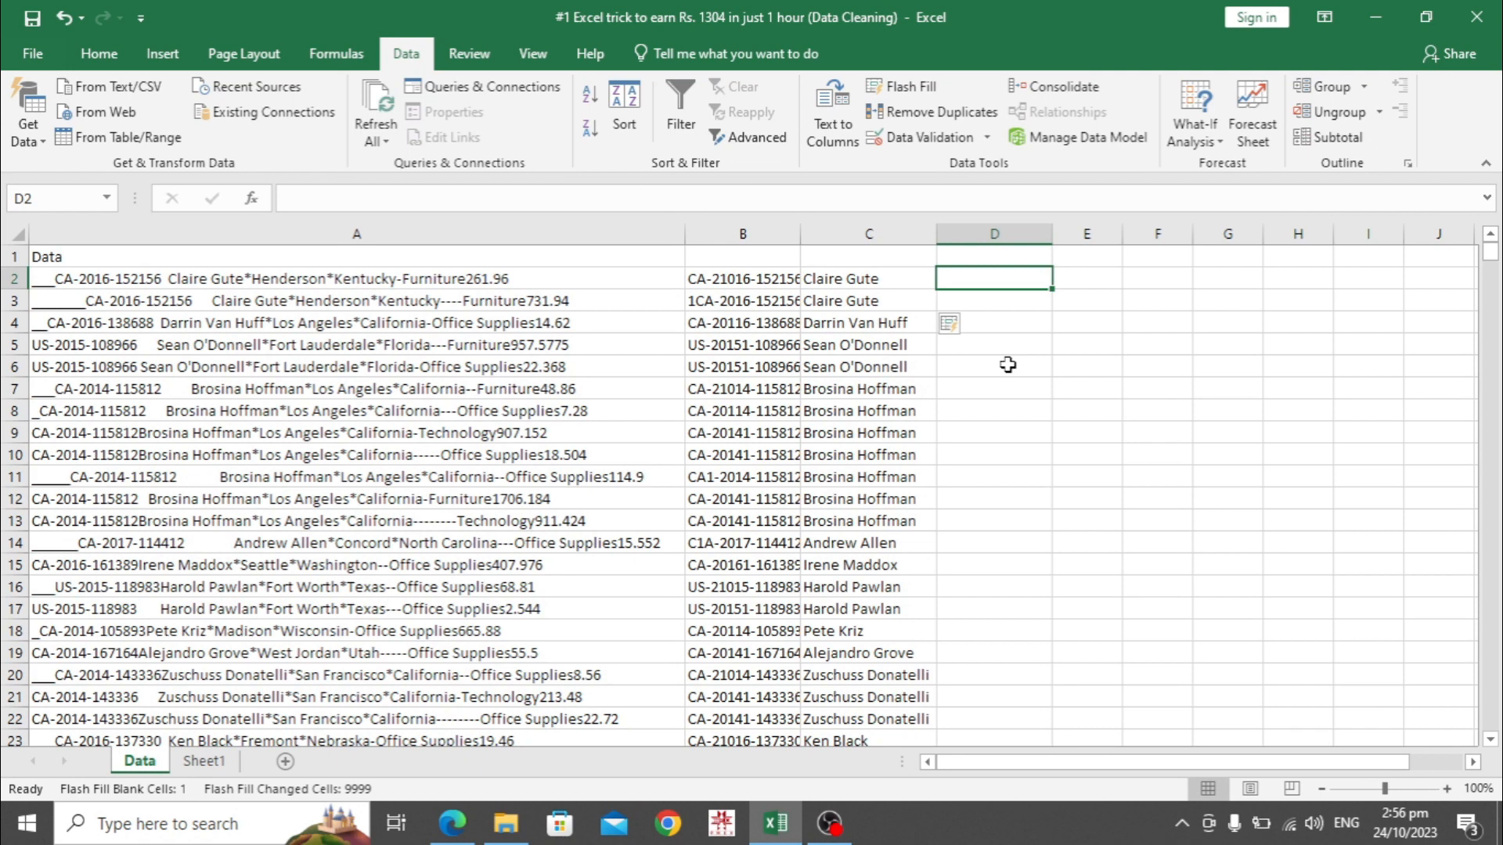
pyautogui.write('Henderson')
pyautogui.press('Return')
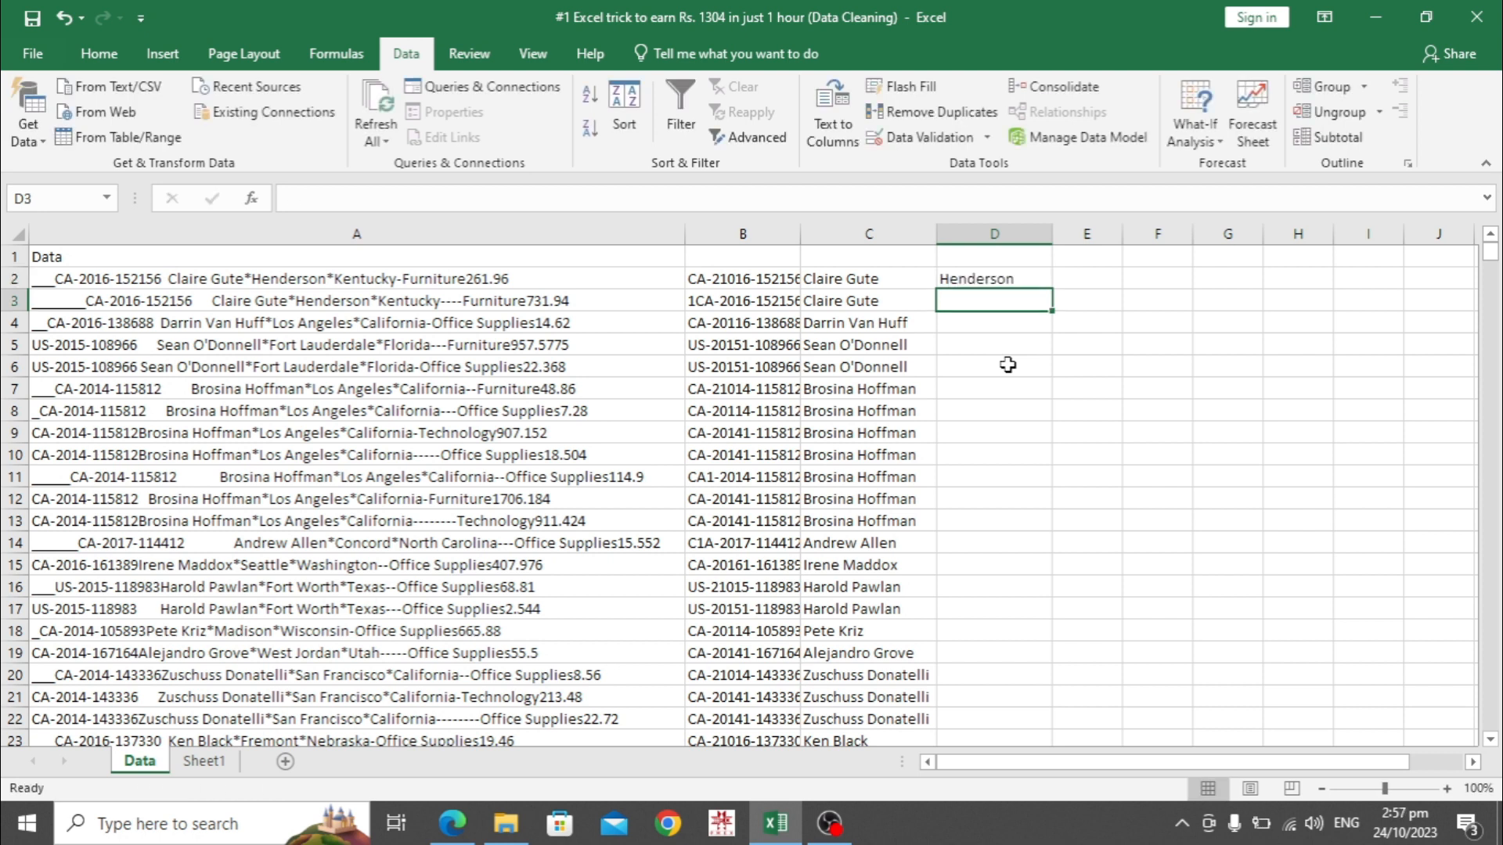
pyautogui.hotkey('ctrl', 'e')
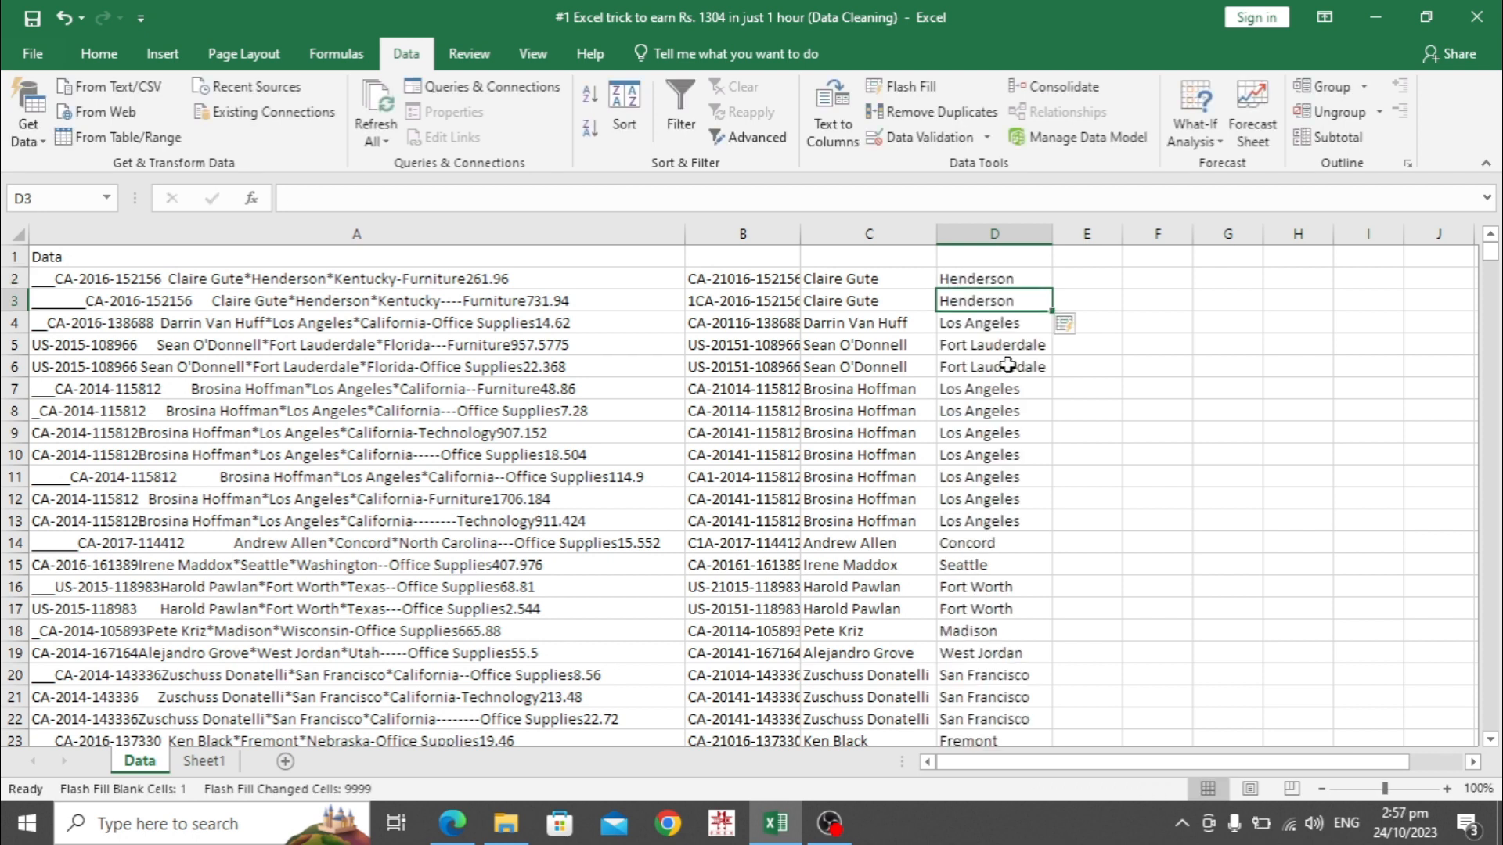
pyautogui.press('Down')
pyautogui.press('Down')
pyautogui.press('Down')
pyautogui.press('Down')
pyautogui.press('Down')
pyautogui.press('Down')
pyautogui.press('Down')
pyautogui.press('Down')
pyautogui.press('Down')
# Type Kentucky in E2 and Flash Fill the states down column E
pyautogui.hotkey('ctrl', 'Up')
pyautogui.press('Right')
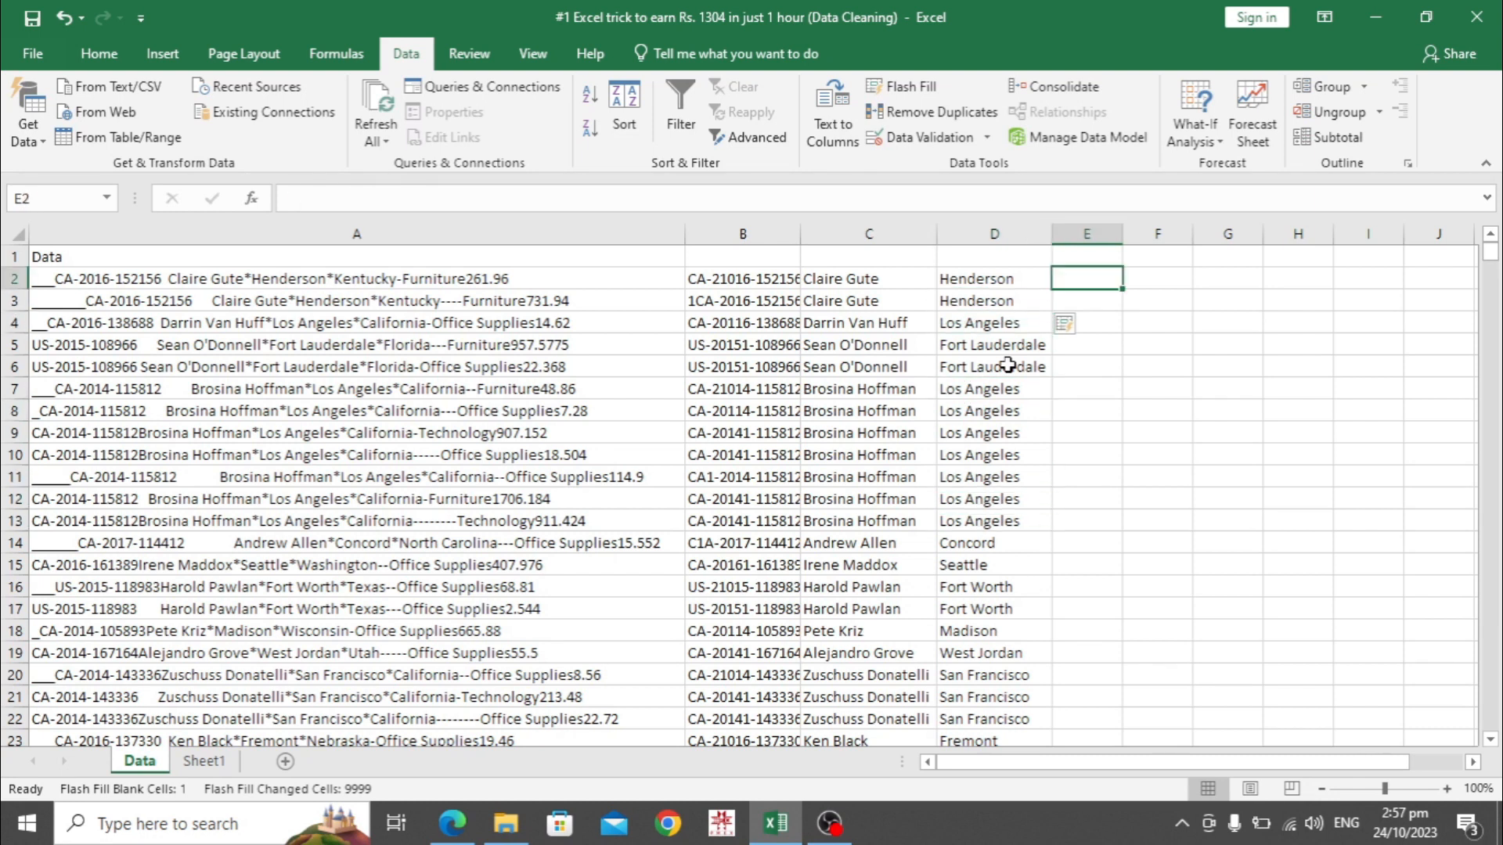
pyautogui.write('Kentucky')
pyautogui.press('Return')
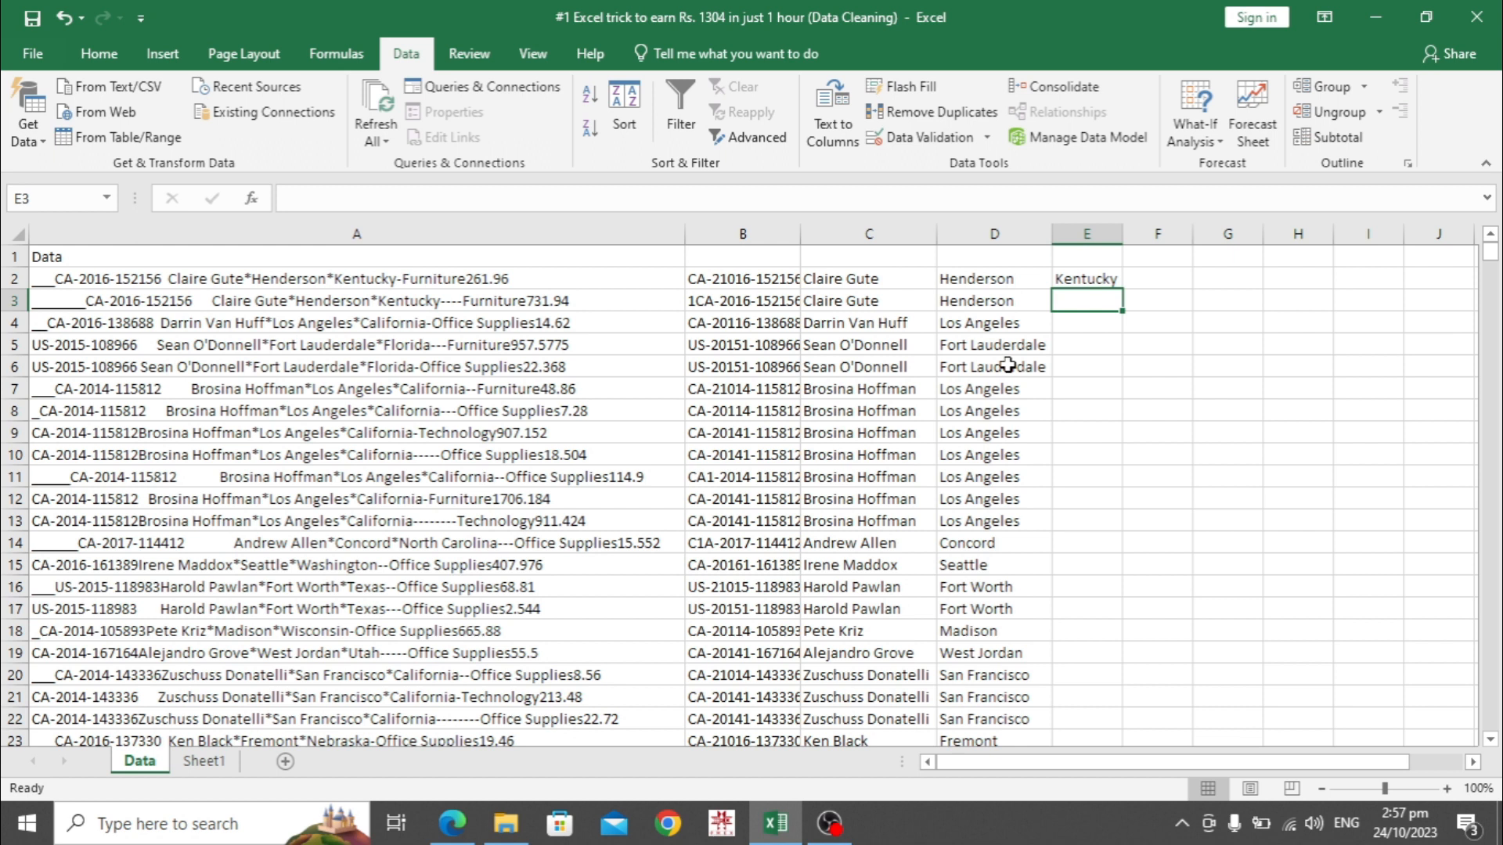
pyautogui.hotkey('ctrl', 'e')
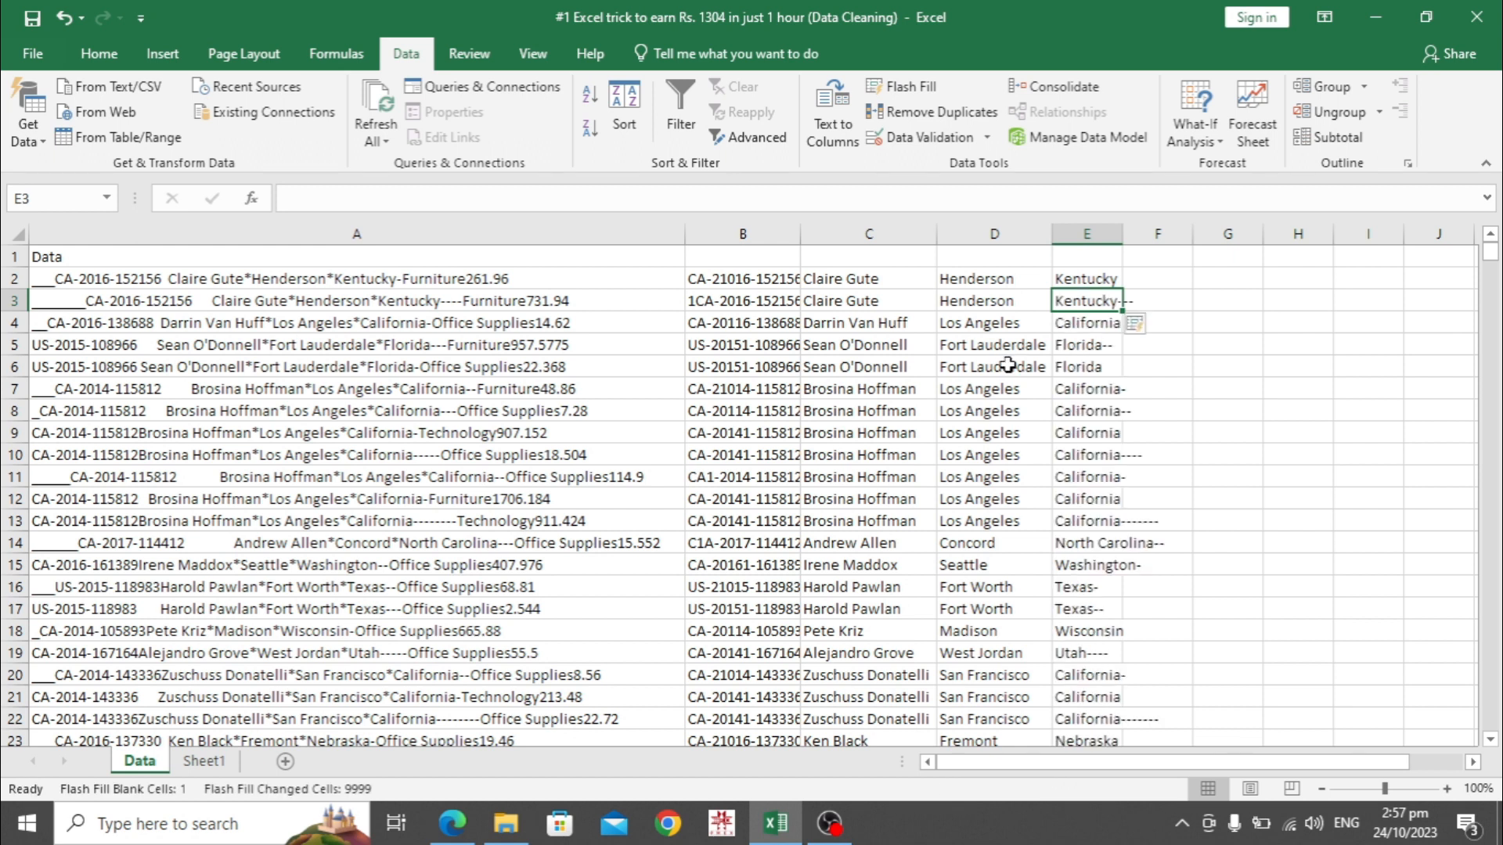
# Review the filled states, spot trailing dashes like 'Kentucky---', and undo the Flash Fill
pyautogui.press('Down')
pyautogui.press('Down')
pyautogui.press('Down')
pyautogui.press('Down')
pyautogui.press('Down')
pyautogui.press('Down')
pyautogui.press('Down')
pyautogui.press('Down')
pyautogui.press('Down')
pyautogui.press('Down')
pyautogui.press('Down')
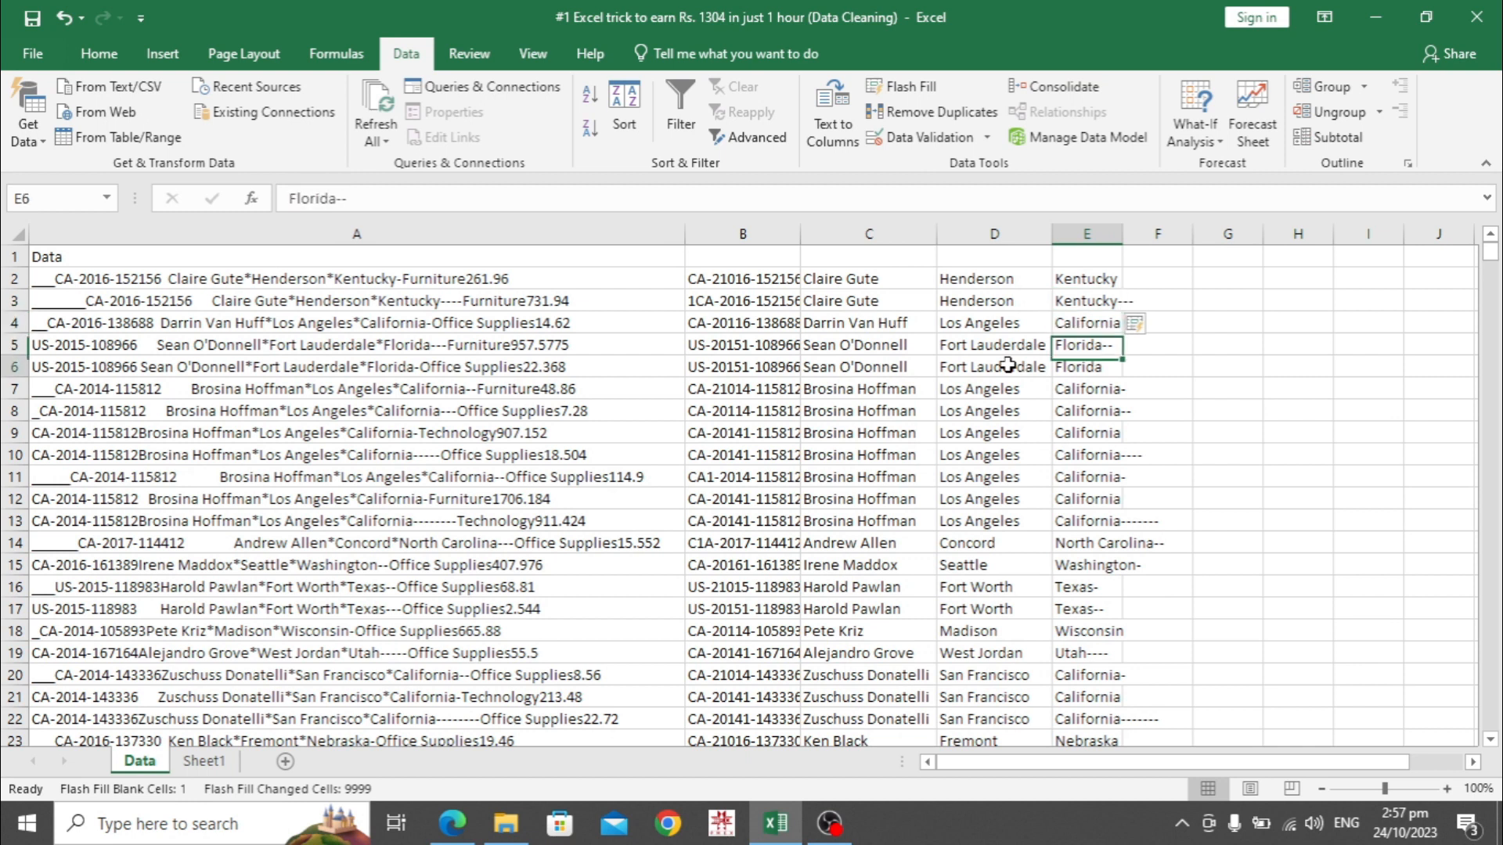
pyautogui.press('Down')
pyautogui.press('Down')
pyautogui.press('Down')
pyautogui.press('Down')
pyautogui.press('Down')
pyautogui.press('Down')
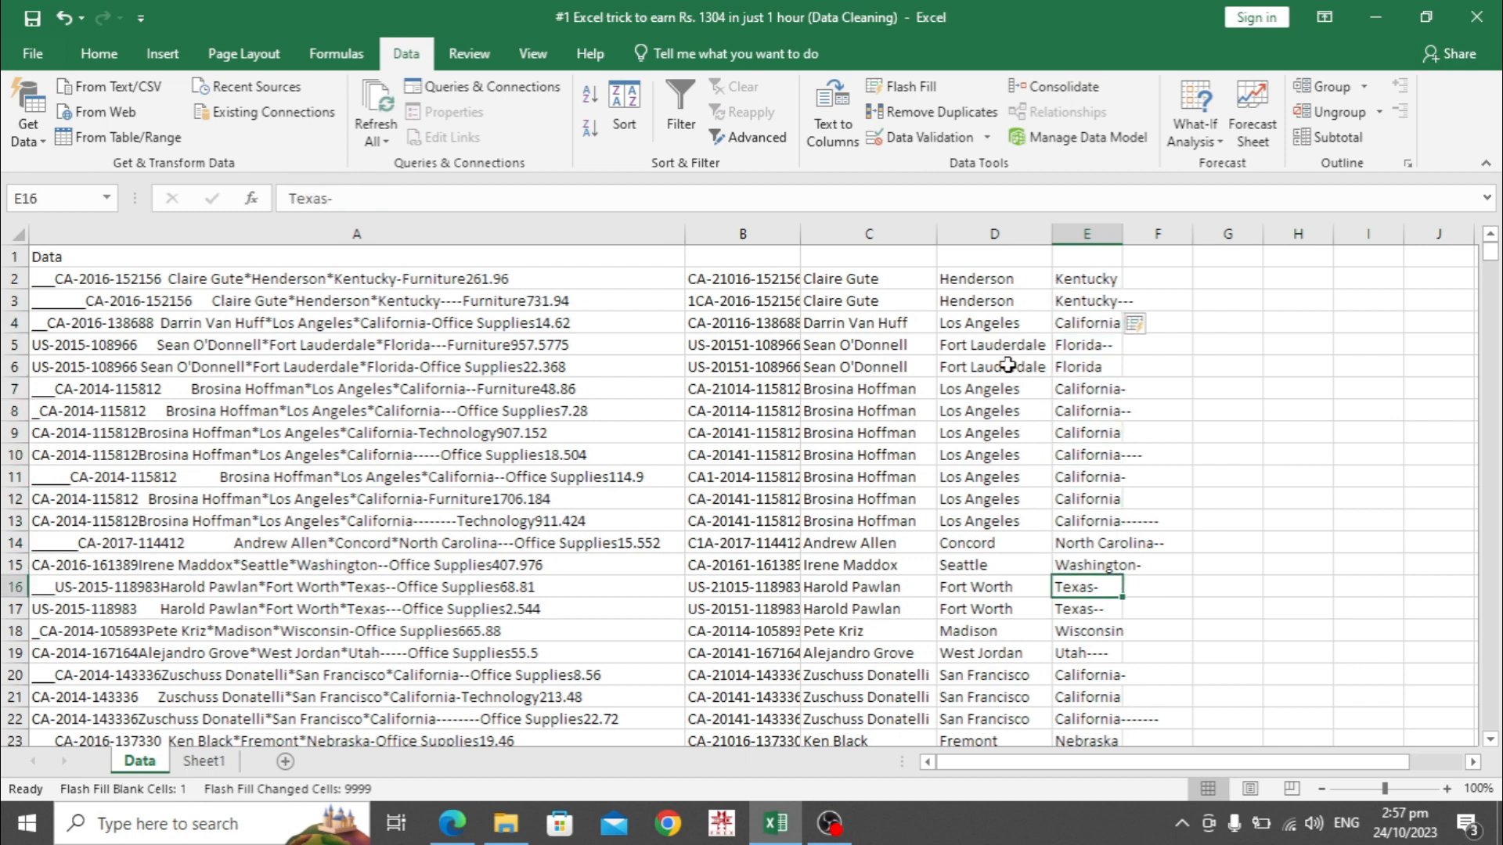
pyautogui.press('Up')
pyautogui.press('Up')
pyautogui.press('Up')
pyautogui.press('Up')
pyautogui.press('Up')
pyautogui.press('Up')
pyautogui.press('Up')
pyautogui.press('Up')
pyautogui.press('Up')
pyautogui.press('Up')
pyautogui.press('Up')
pyautogui.press('Up')
pyautogui.press('Up')
pyautogui.press('Up')
pyautogui.press('Up')
pyautogui.press('Up')
pyautogui.press('Up')
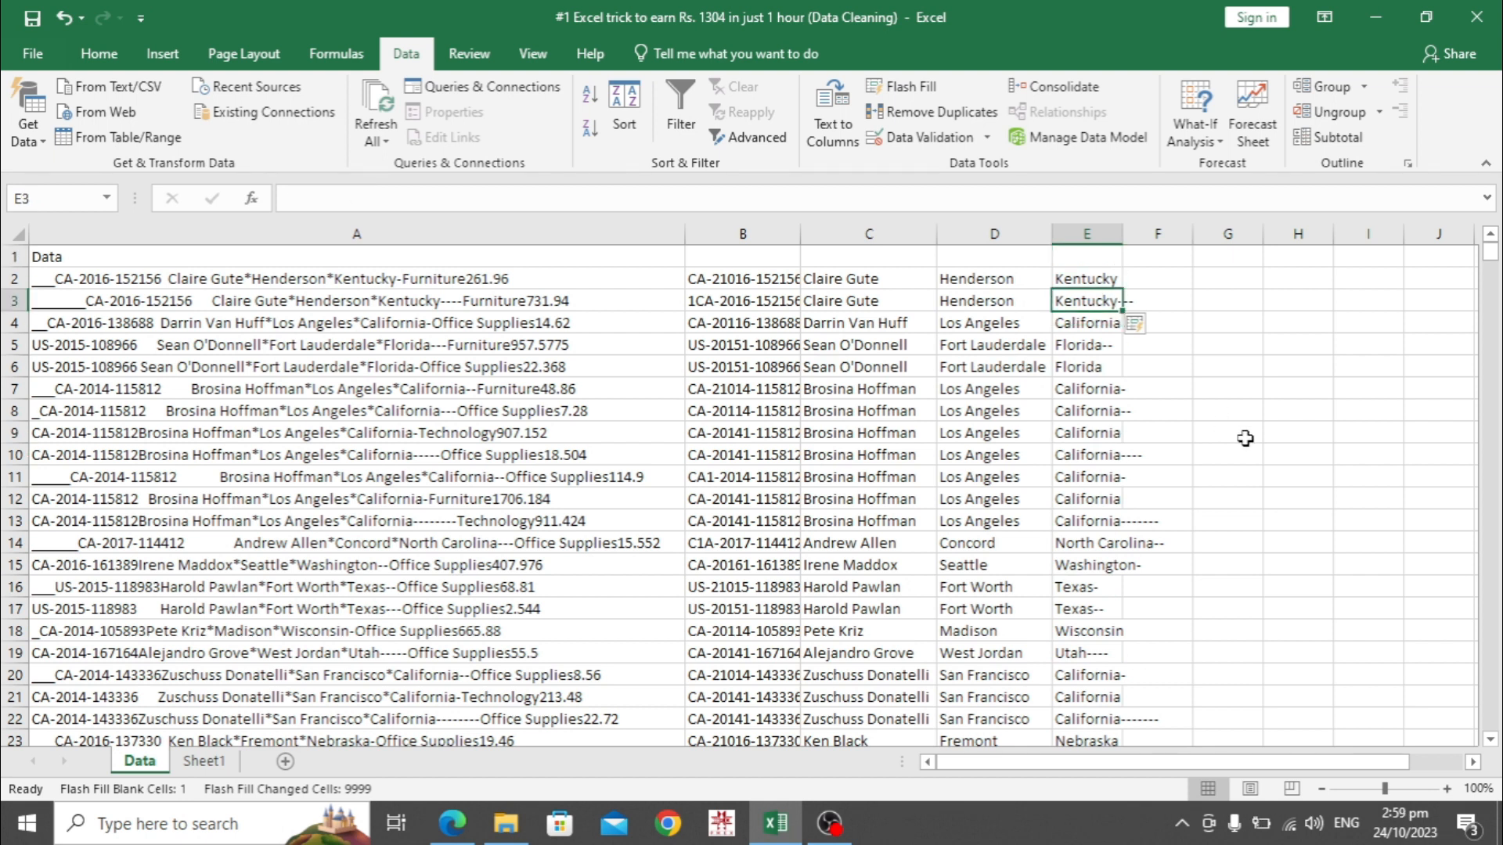
pyautogui.press('Down')
pyautogui.press('Up')
pyautogui.press('Down')
pyautogui.press('Down')
pyautogui.press('Down')
pyautogui.press('Down')
pyautogui.press('Down')
pyautogui.press('Down')
pyautogui.press('Down')
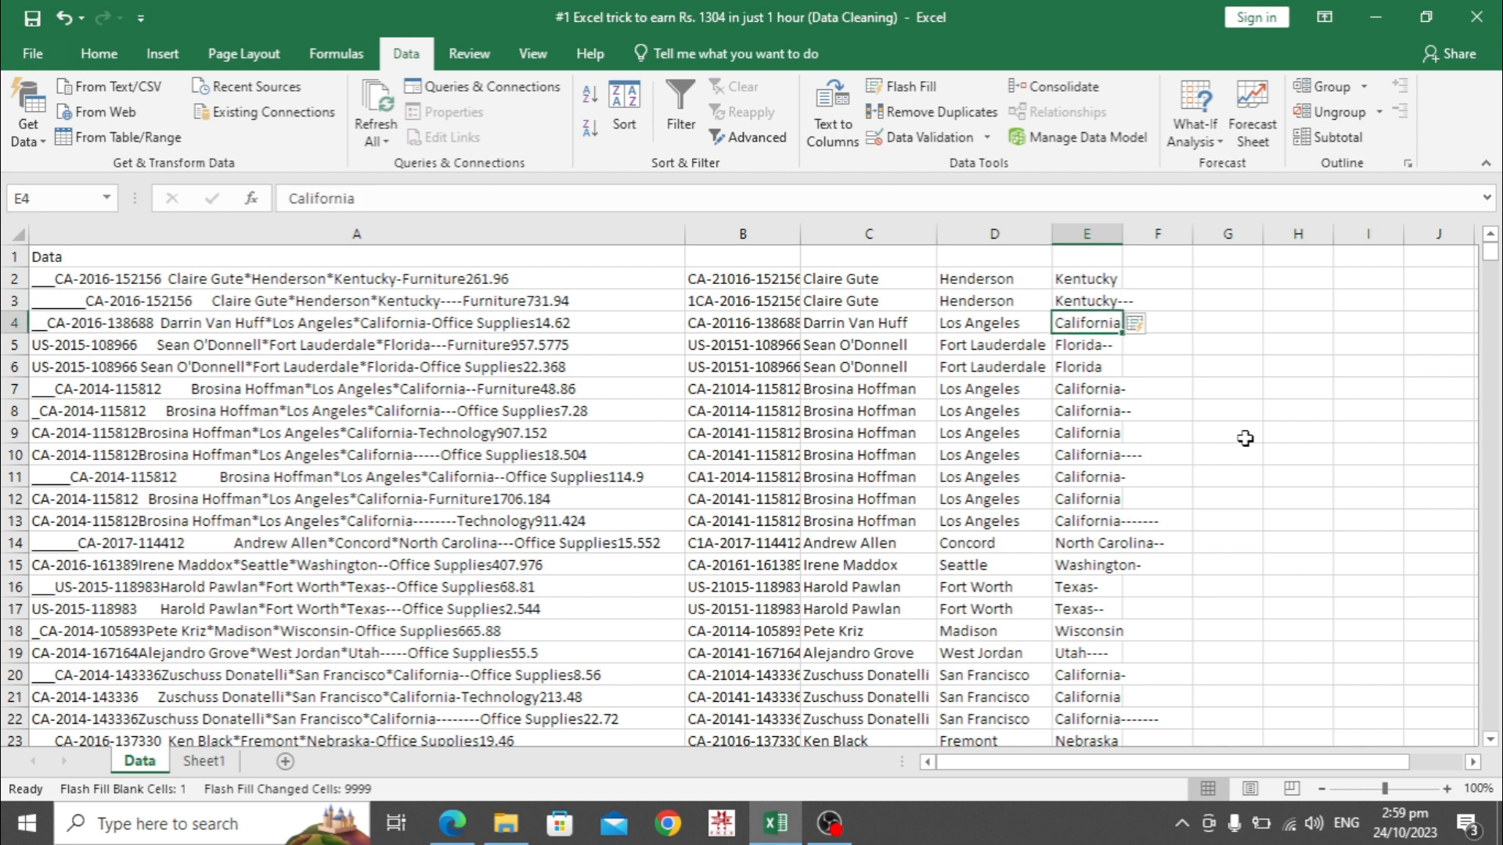
pyautogui.press('Down')
pyautogui.press('Down')
pyautogui.press('Down')
pyautogui.press('Down')
pyautogui.press('Down')
pyautogui.press('Down')
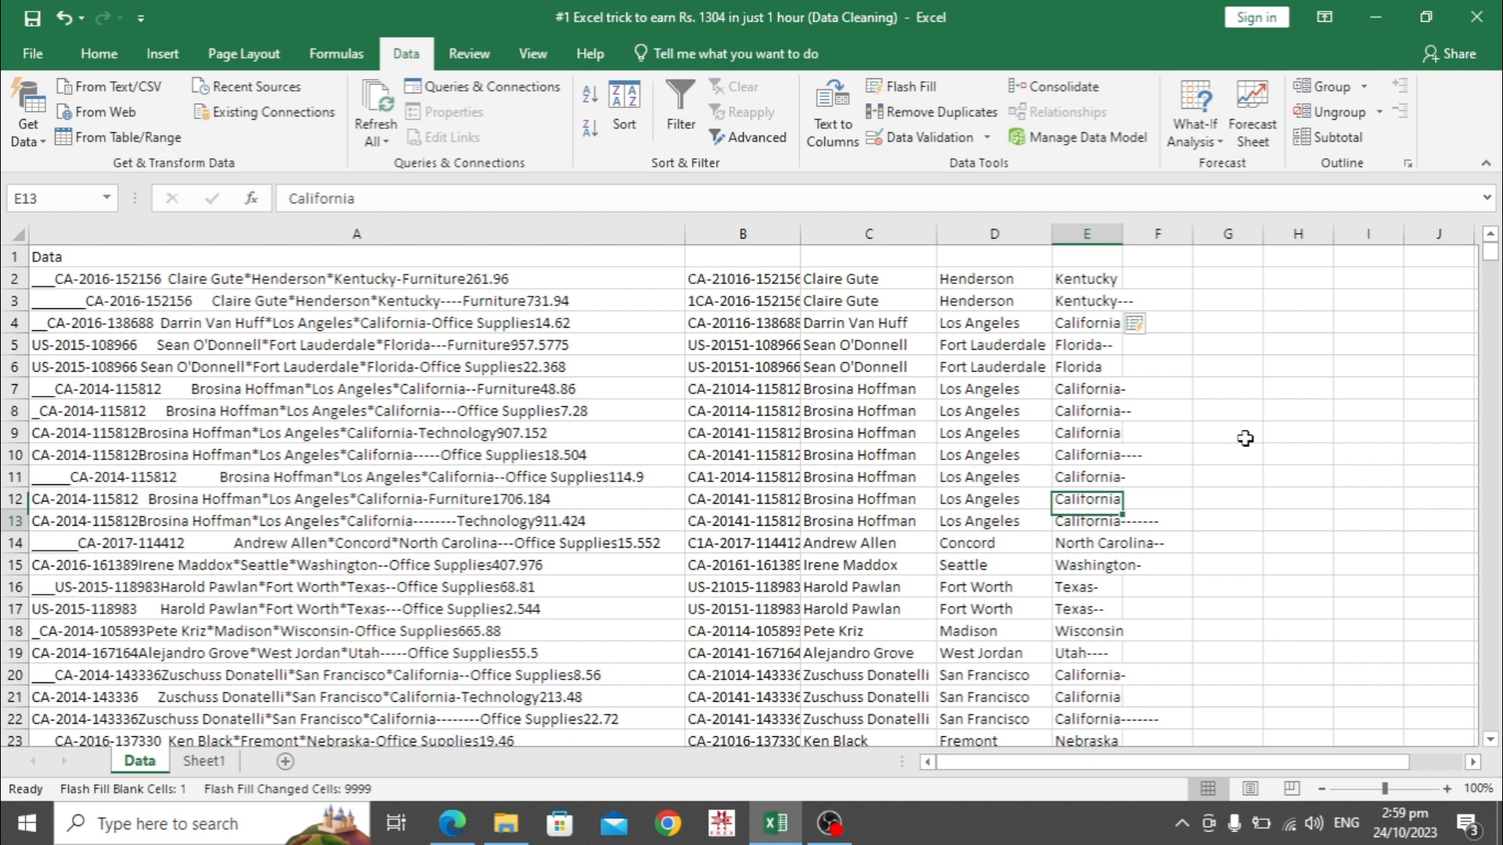
pyautogui.press('Up')
pyautogui.press('Up')
pyautogui.press('Up')
pyautogui.press('Up')
pyautogui.press('Up')
pyautogui.press('Up')
pyautogui.press('Up')
pyautogui.press('Up')
pyautogui.press('Up')
pyautogui.press('Up')
pyautogui.press('Up')
pyautogui.press('Up')
pyautogui.press('Up')
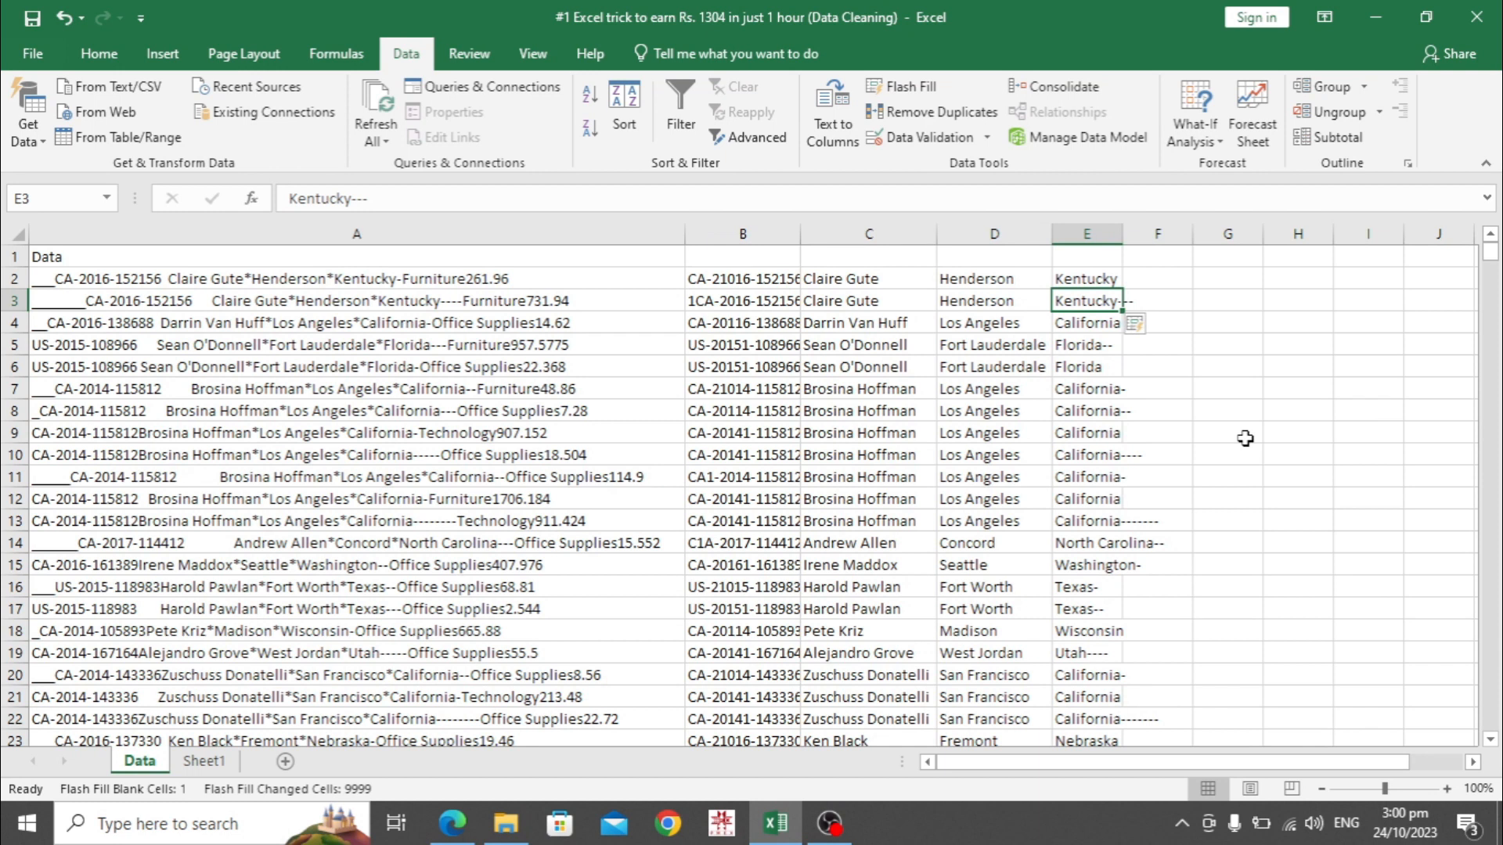
pyautogui.hotkey('ctrl', 'z')
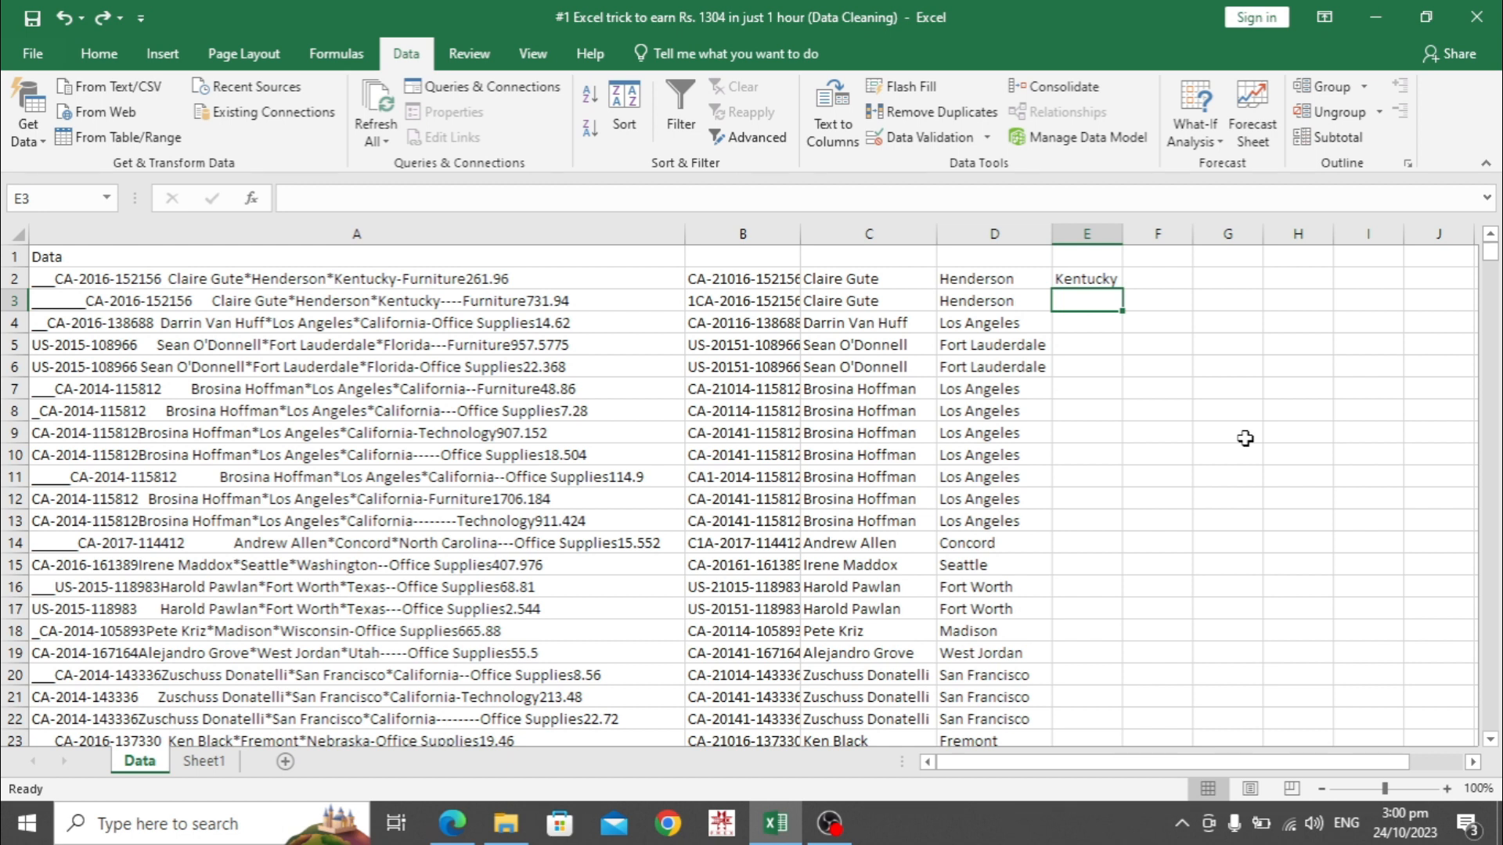
# Add clean state examples: Kentucky in E3, California in E4 and Florida in E5
pyautogui.press('Up')
pyautogui.hotkey('ctrl', 'c')
pyautogui.press('Down')
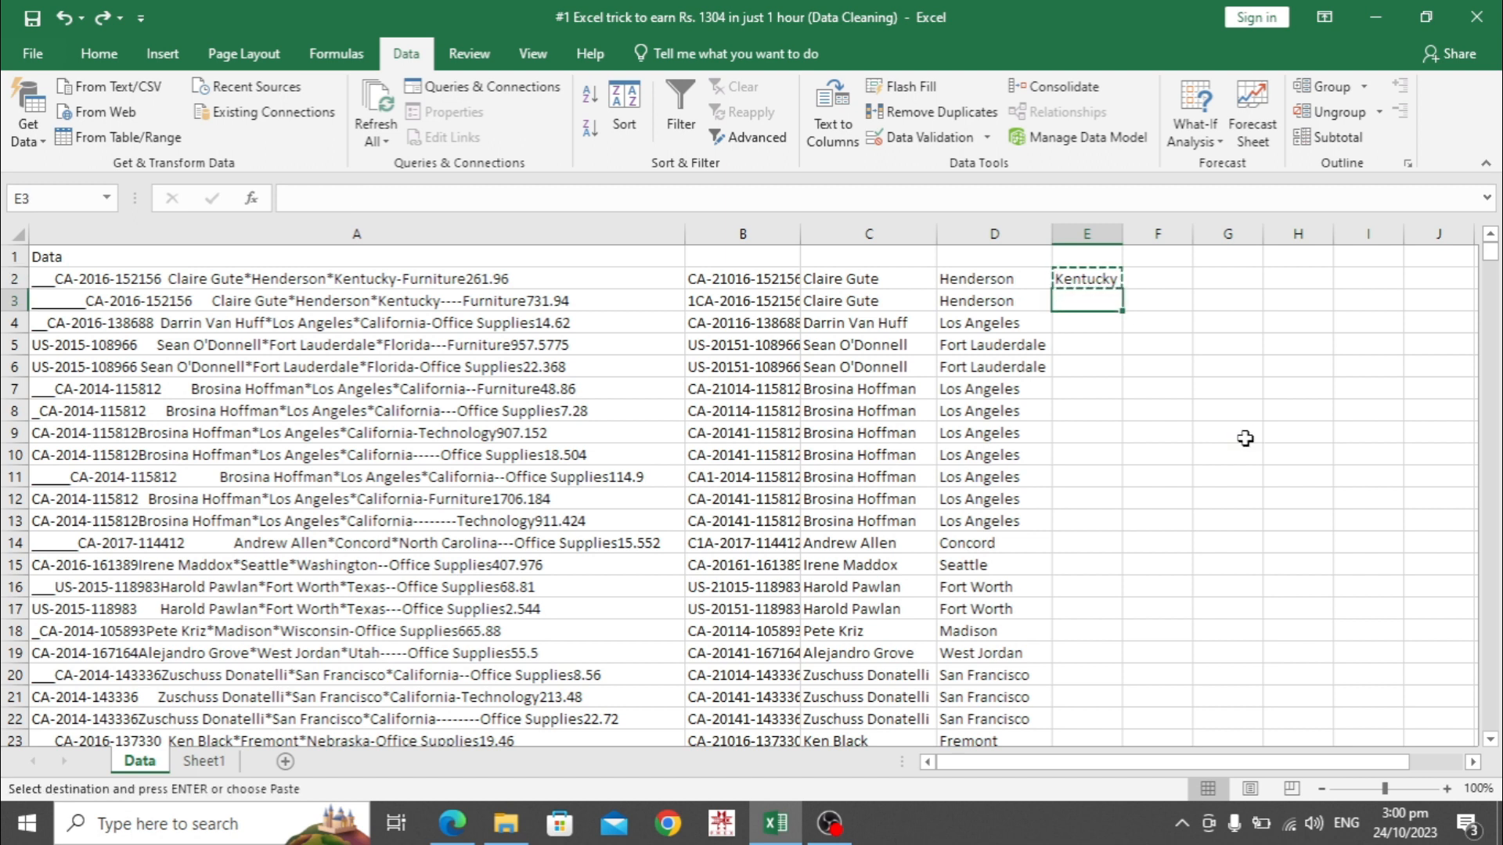
pyautogui.hotkey('ctrl', 'v')
pyautogui.press('Down')
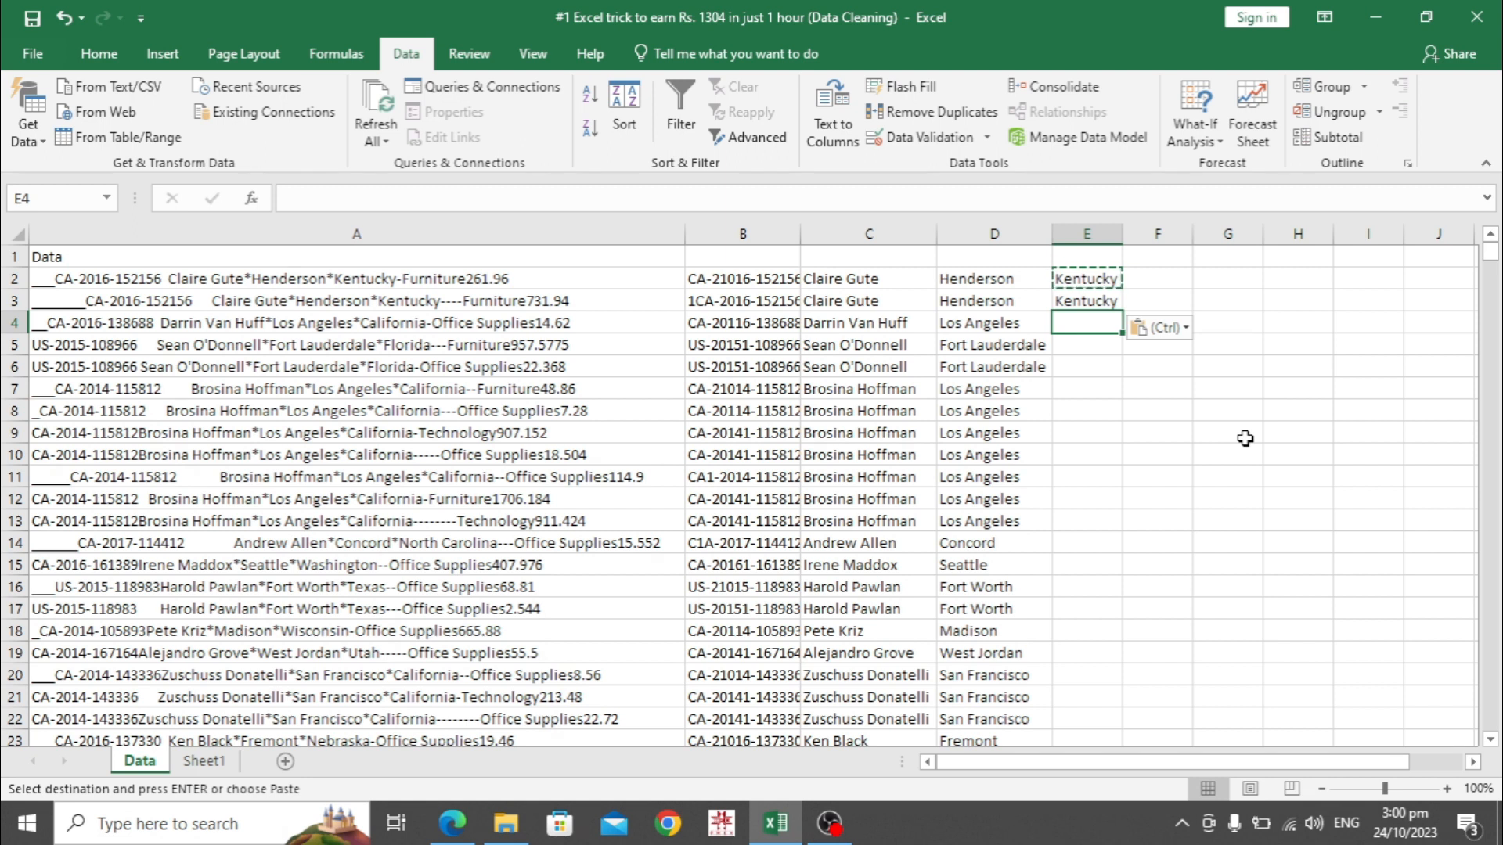
pyautogui.write('California')
pyautogui.press('Return')
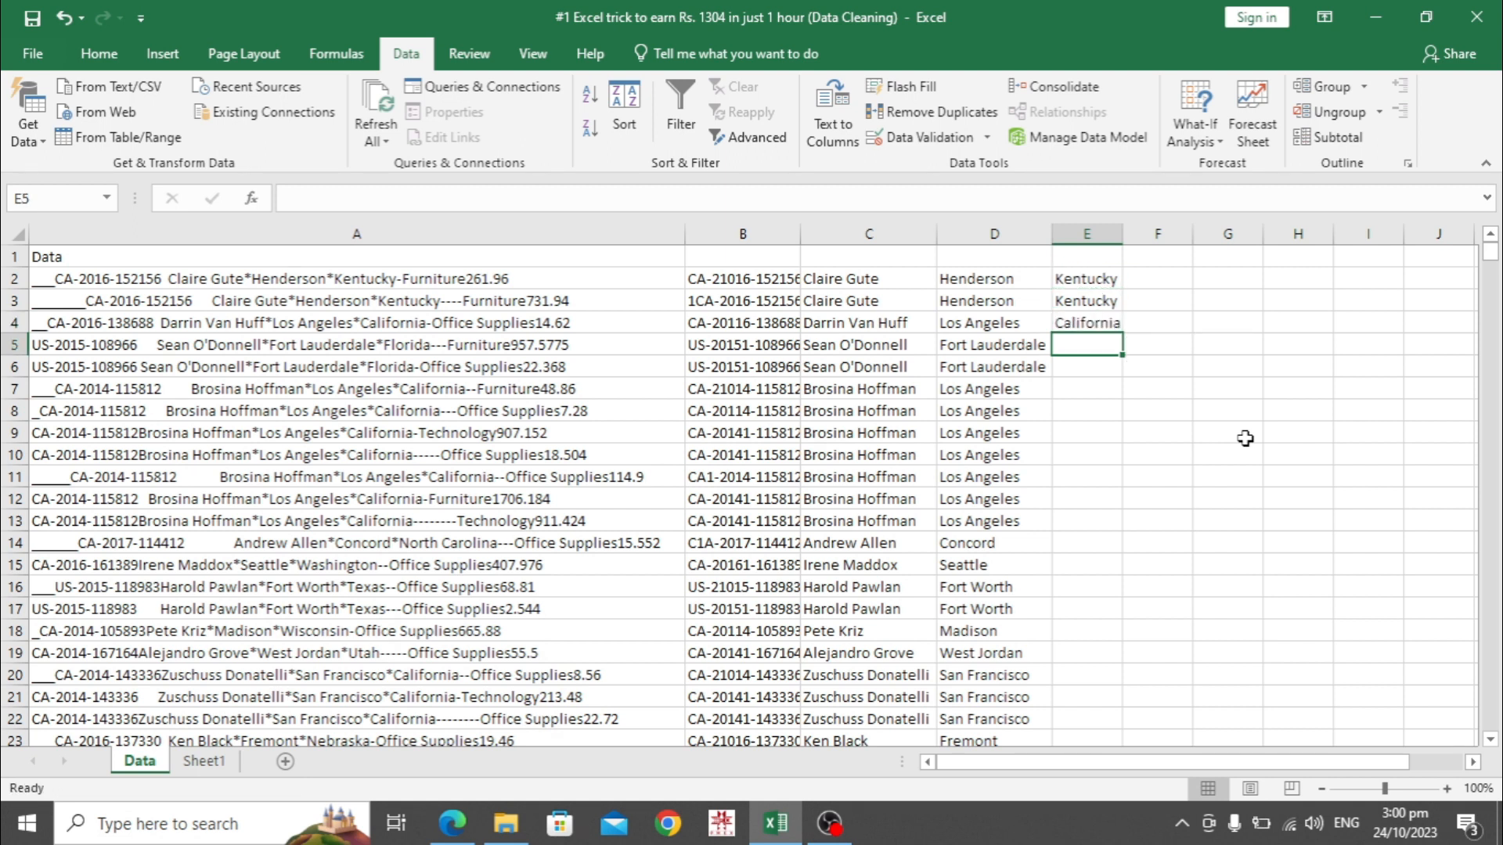
pyautogui.write('Florida')
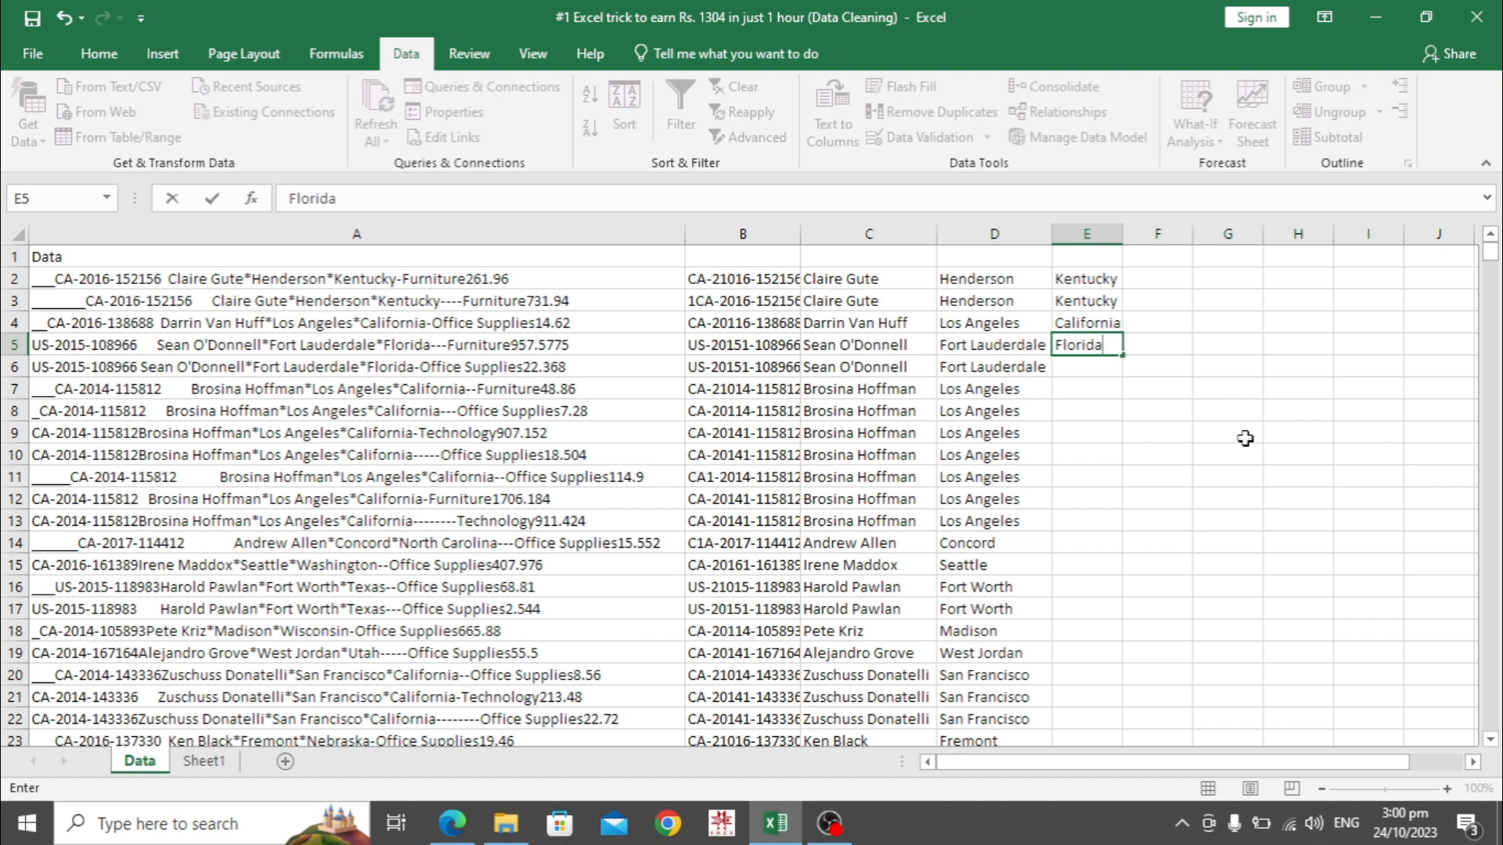
pyautogui.press('Return')
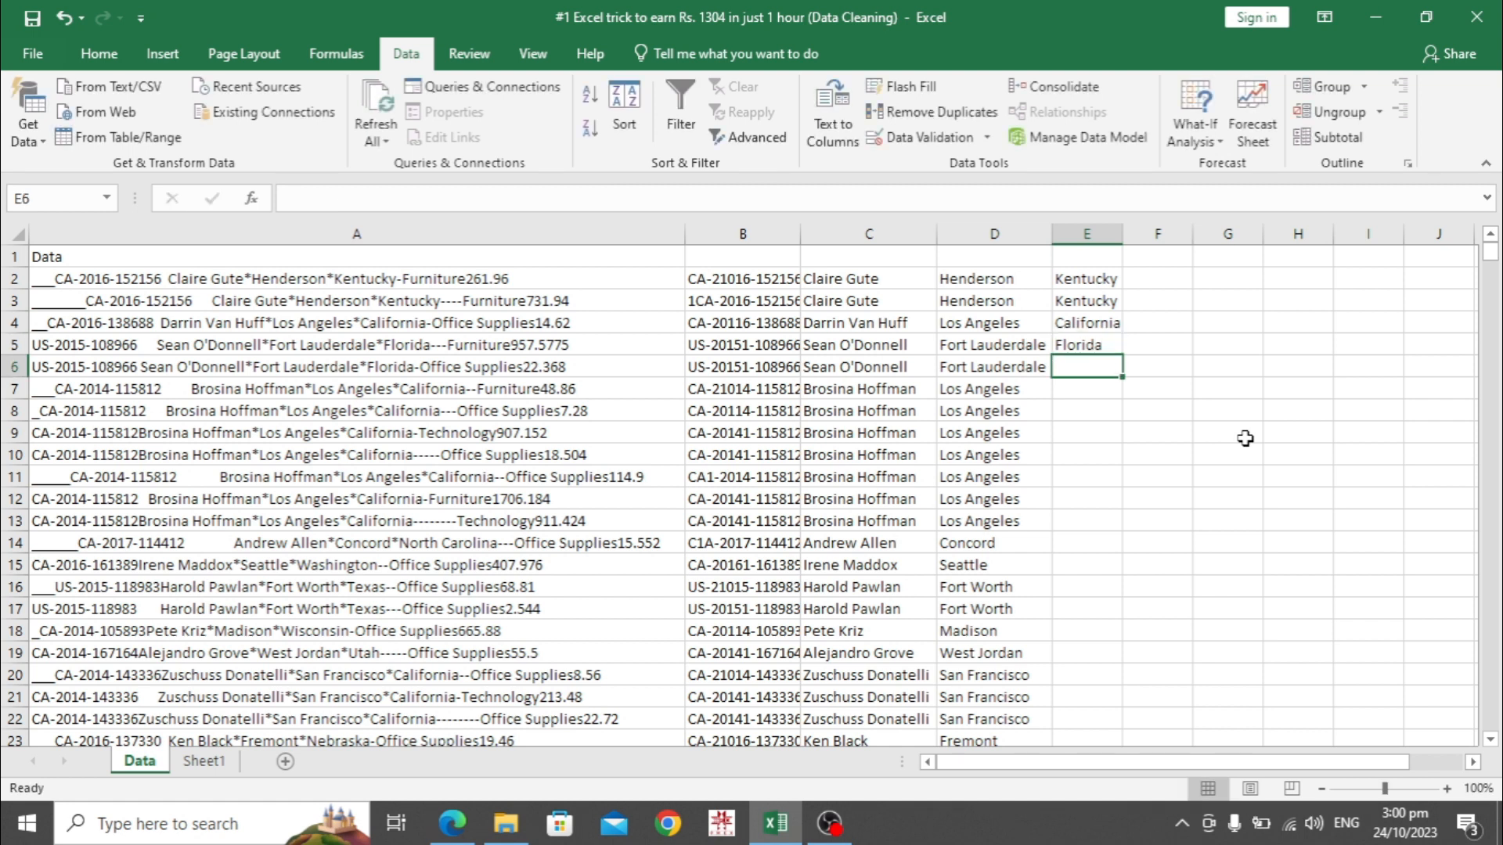
# Flash Fill the remaining state names down column E and review them
pyautogui.hotkey('ctrl', 'e')
pyautogui.press('Down')
pyautogui.press('Down')
pyautogui.press('Down')
pyautogui.press('Down')
pyautogui.press('Down')
pyautogui.press('Down')
pyautogui.press('Down')
pyautogui.press('Down')
pyautogui.press('Down')
pyautogui.press('Down')
pyautogui.press('Down')
pyautogui.press('Down')
pyautogui.press('Down')
pyautogui.press('Down')
pyautogui.press('Down')
pyautogui.press('Down')
pyautogui.press('Down')
pyautogui.press('Down')
pyautogui.press('Down')
pyautogui.press('Down')
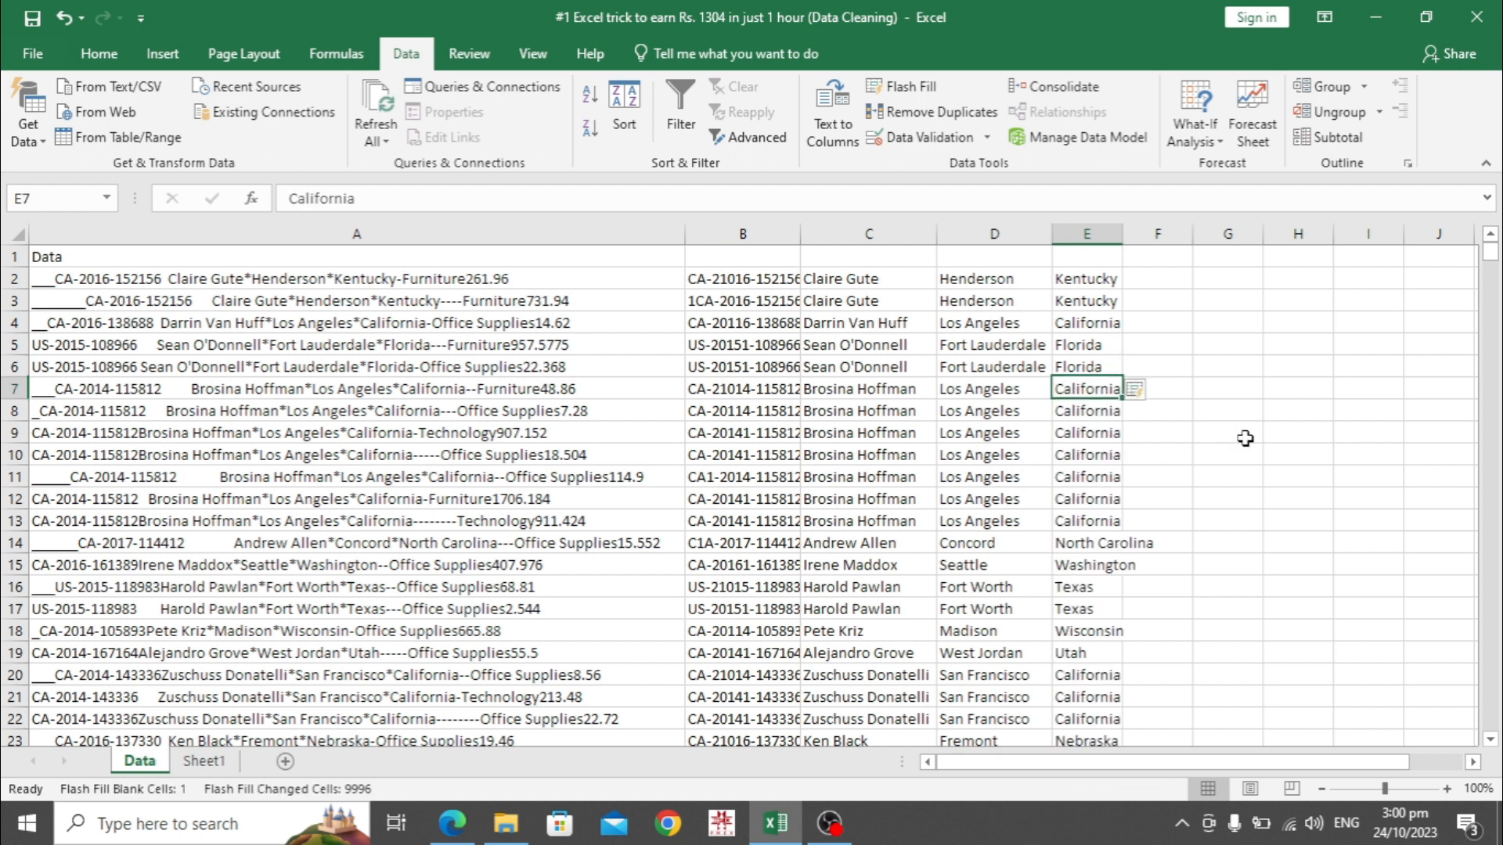
pyautogui.press('Up')
pyautogui.press('Up')
pyautogui.press('Up')
pyautogui.press('Up')
pyautogui.press('Up')
pyautogui.press('Up')
pyautogui.press('Up')
pyautogui.press('Up')
pyautogui.press('Up')
pyautogui.press('Up')
pyautogui.press('Up')
pyautogui.press('Up')
pyautogui.press('Up')
pyautogui.press('Up')
pyautogui.press('Up')
pyautogui.press('Up')
pyautogui.press('Up')
pyautogui.press('Up')
pyautogui.press('Up')
pyautogui.press('Up')
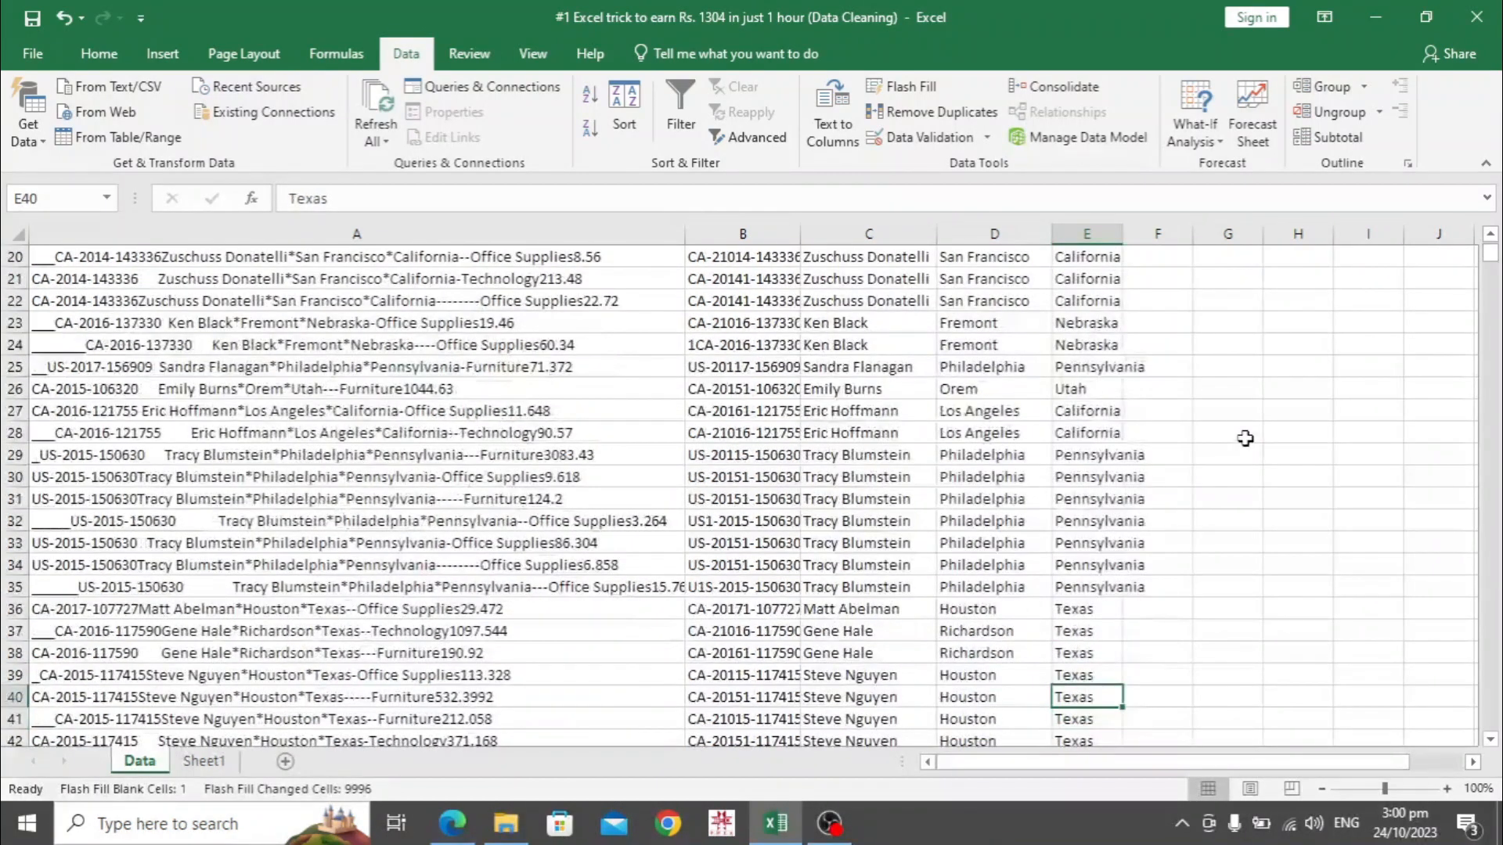
pyautogui.press('Up')
pyautogui.press('Up')
pyautogui.press('Down')
pyautogui.press('Right')
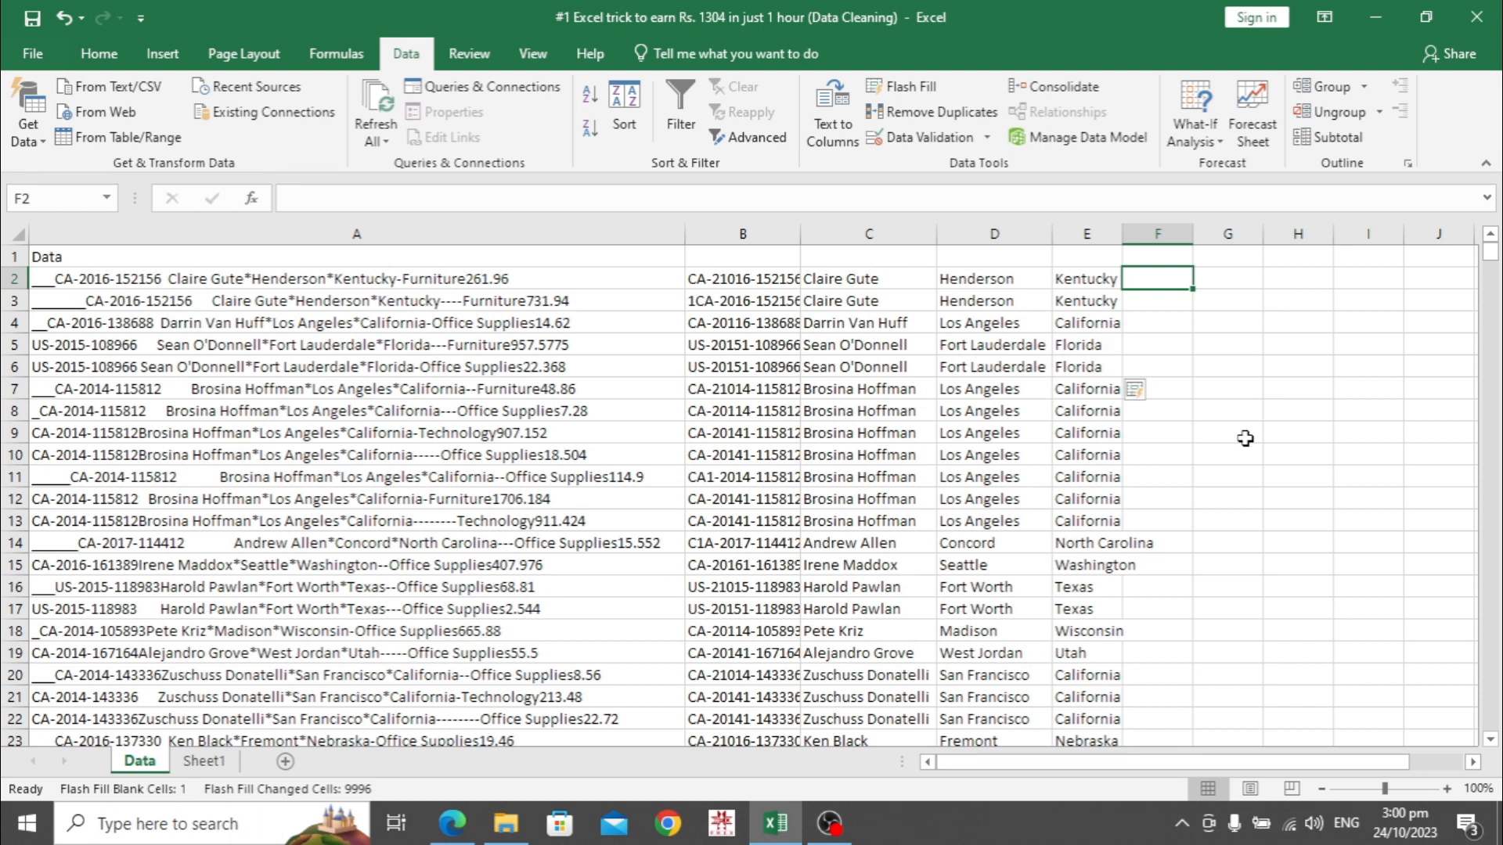
# Type Furniture in F2, Flash Fill categories down column F, and check the results
pyautogui.write('Furniture')
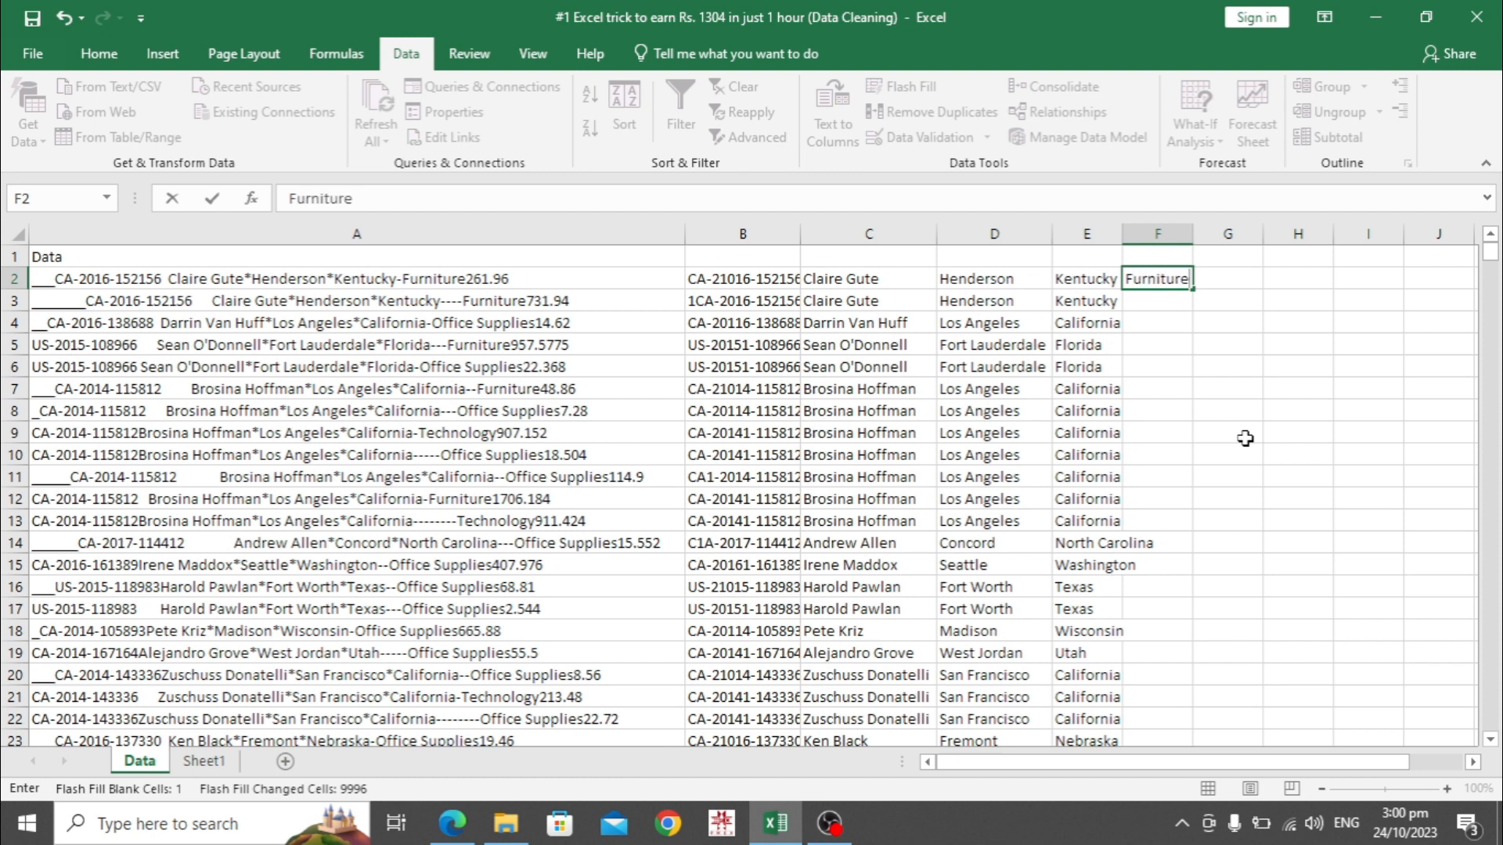
pyautogui.press('Return')
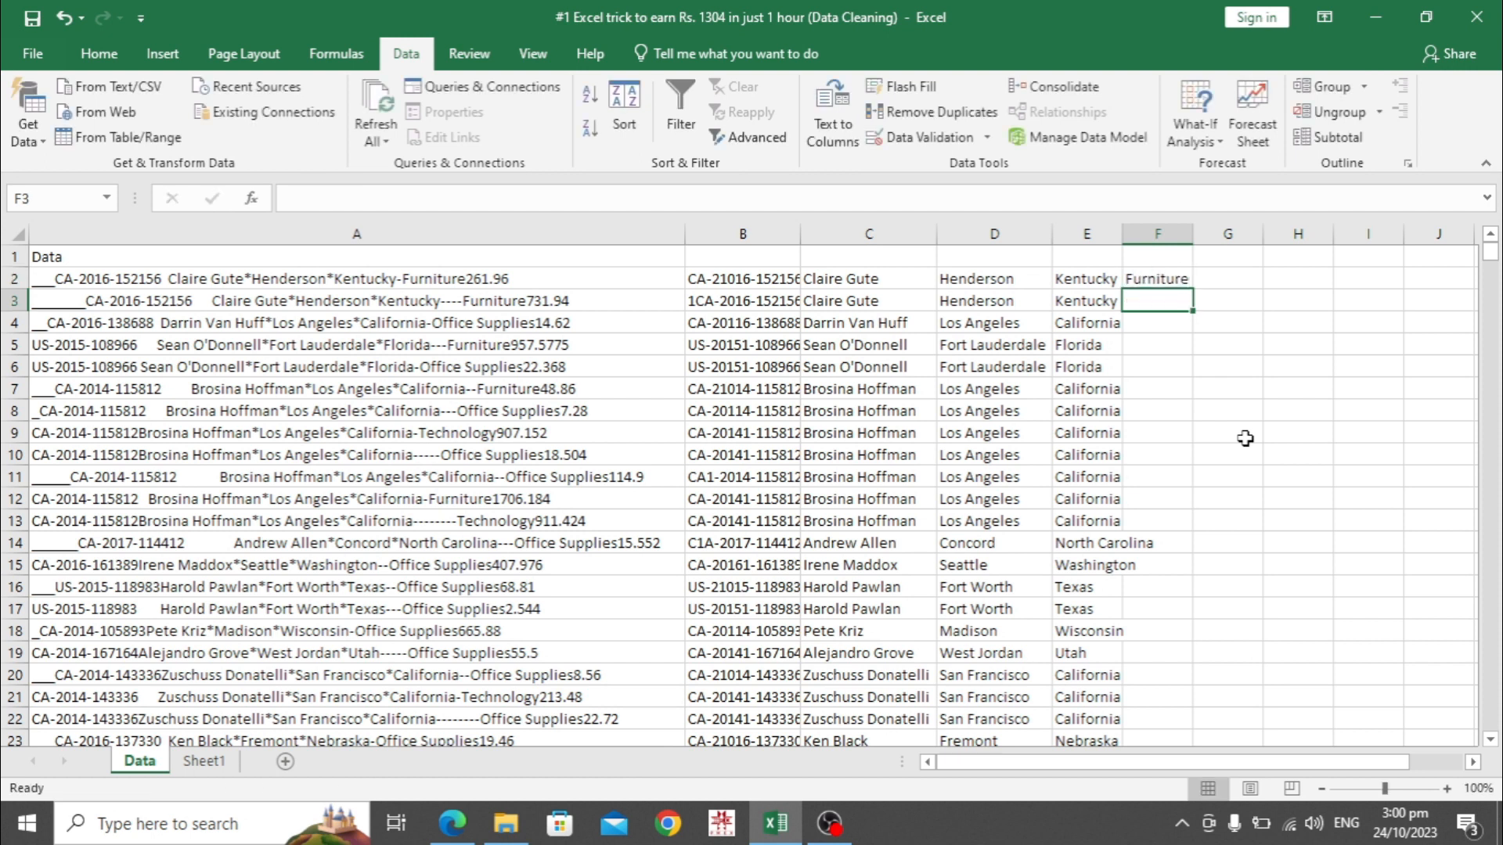
pyautogui.hotkey('ctrl', 'e')
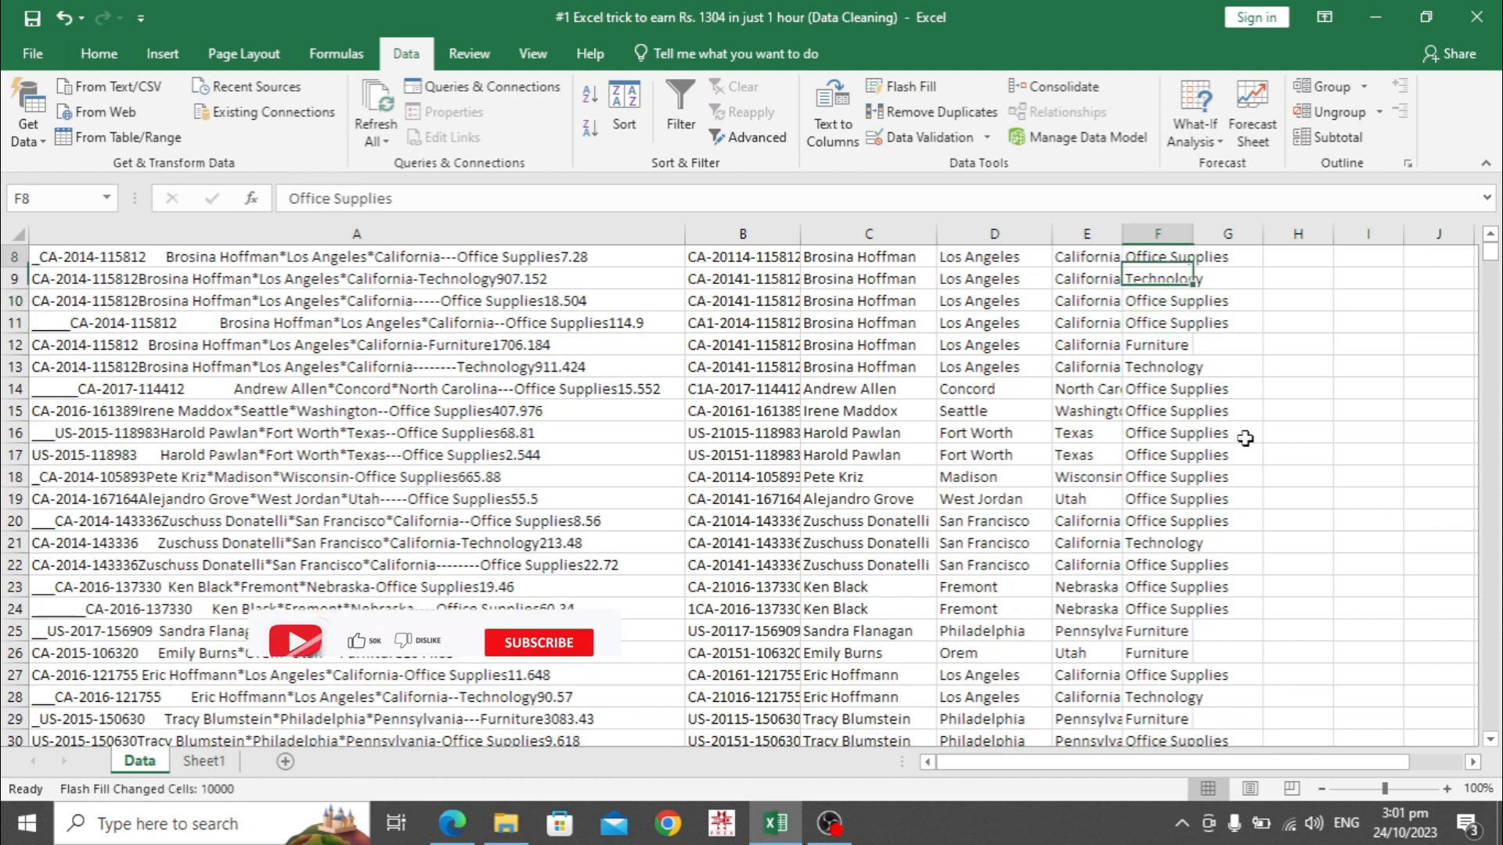
pyautogui.press('Up')
pyautogui.press('Up')
pyautogui.press('Up')
pyautogui.press('Up')
pyautogui.press('Up')
pyautogui.press('Up')
pyautogui.press('Up')
pyautogui.press('Down')
pyautogui.press('Down')
pyautogui.press('Down')
pyautogui.press('Down')
pyautogui.press('Down')
pyautogui.press('Down')
pyautogui.press('Down')
pyautogui.press('Down')
pyautogui.press('Down')
pyautogui.press('Down')
pyautogui.press('Down')
pyautogui.press('Down')
pyautogui.press('Down')
pyautogui.press('Down')
pyautogui.press('Down')
pyautogui.press('Down')
pyautogui.press('Down')
pyautogui.press('Down')
pyautogui.press('Down')
pyautogui.press('Down')
pyautogui.press('Down')
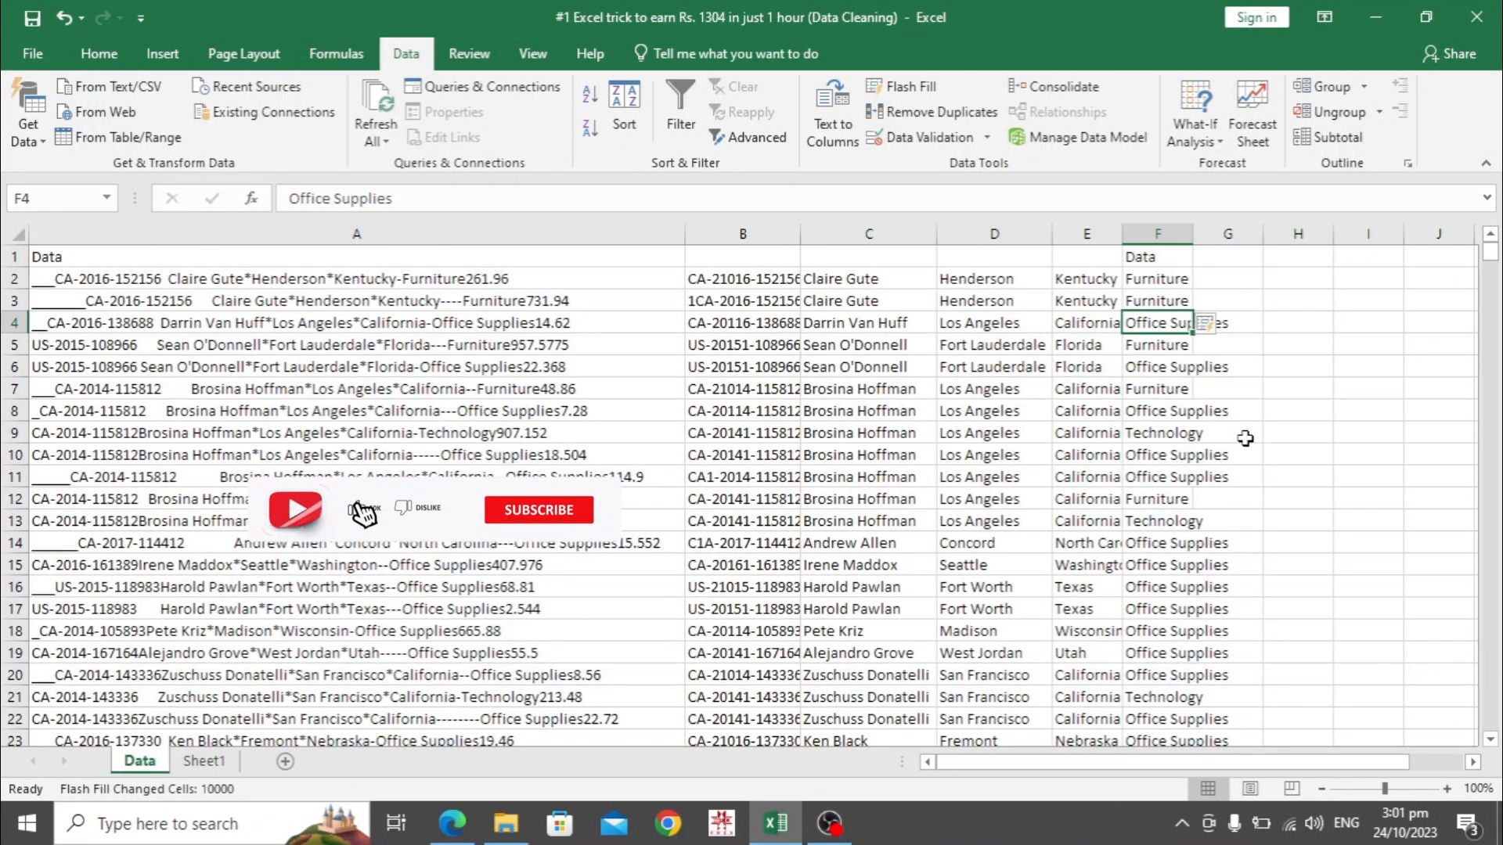
pyautogui.press('Down')
pyautogui.press('Down')
pyautogui.press('Down')
pyautogui.press('Down')
pyautogui.press('Down')
pyautogui.press('Down')
pyautogui.press('Down')
pyautogui.press('Down')
pyautogui.press('Down')
pyautogui.press('Down')
pyautogui.press('Down')
pyautogui.press('Down')
pyautogui.press('Down')
pyautogui.press('Down')
pyautogui.press('Up')
pyautogui.press('Up')
pyautogui.press('Up')
pyautogui.press('Up')
pyautogui.press('Up')
pyautogui.press('Up')
pyautogui.press('Up')
pyautogui.press('Up')
pyautogui.press('Up')
pyautogui.press('Up')
pyautogui.press('Up')
pyautogui.press('Up')
pyautogui.press('Up')
pyautogui.press('Up')
pyautogui.press('Up')
pyautogui.press('Up')
pyautogui.press('Up')
pyautogui.press('Up')
pyautogui.press('Up')
pyautogui.press('Up')
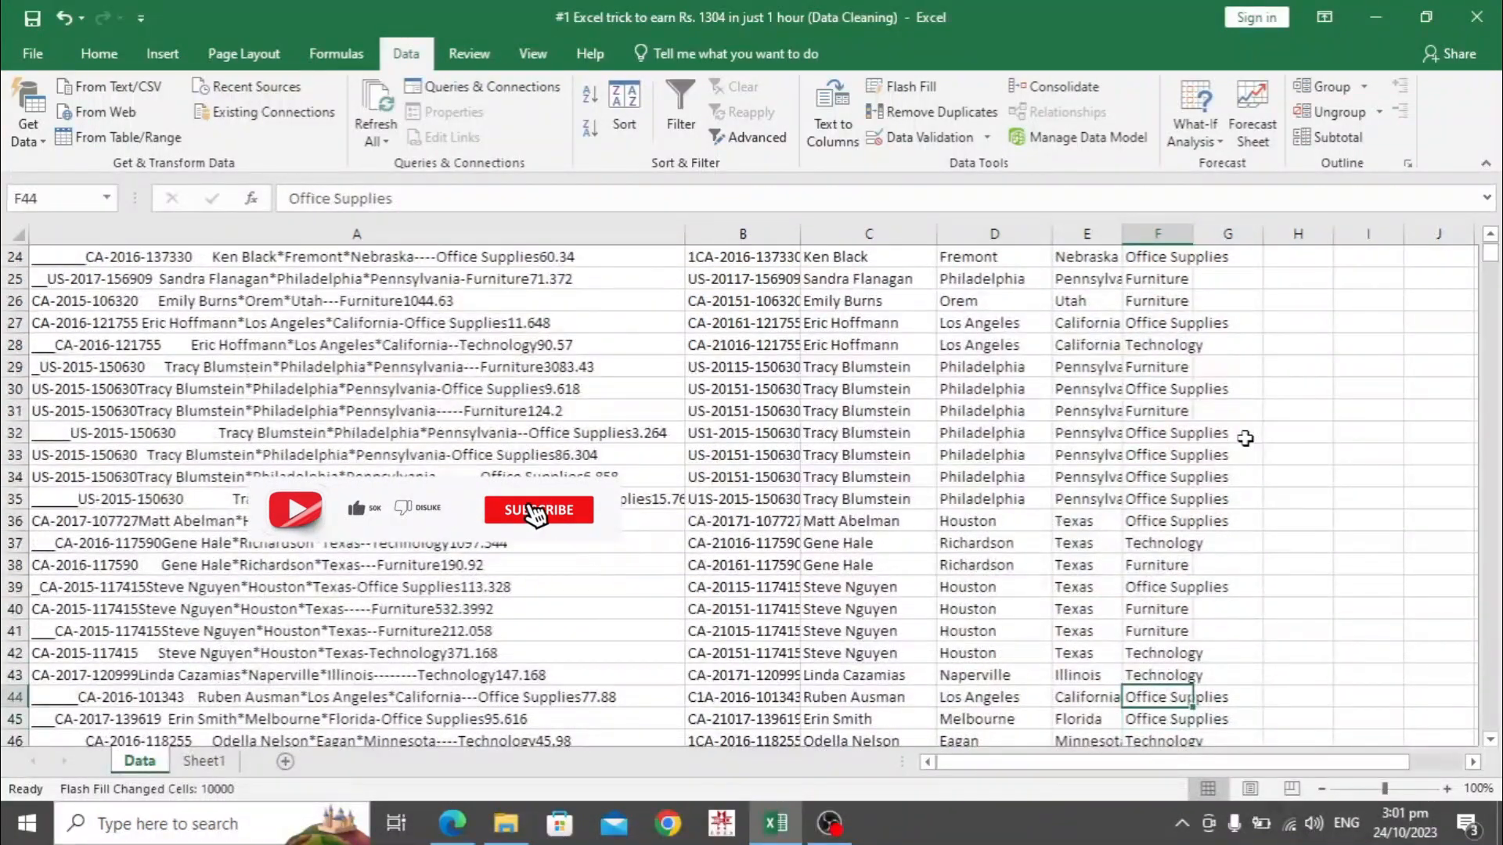
pyautogui.press('Up')
pyautogui.press('Up')
pyautogui.press('Up')
pyautogui.press('Up')
pyautogui.press('Up')
pyautogui.press('Up')
pyautogui.press('Up')
pyautogui.press('Up')
pyautogui.press('Up')
pyautogui.press('Up')
pyautogui.press('Up')
pyautogui.press('Up')
pyautogui.press('Up')
pyautogui.press('Up')
pyautogui.press('Up')
pyautogui.press('Down')
# Enter 261.96 in G2 as the example and Flash Fill the remaining prices in column G
pyautogui.press('Right')
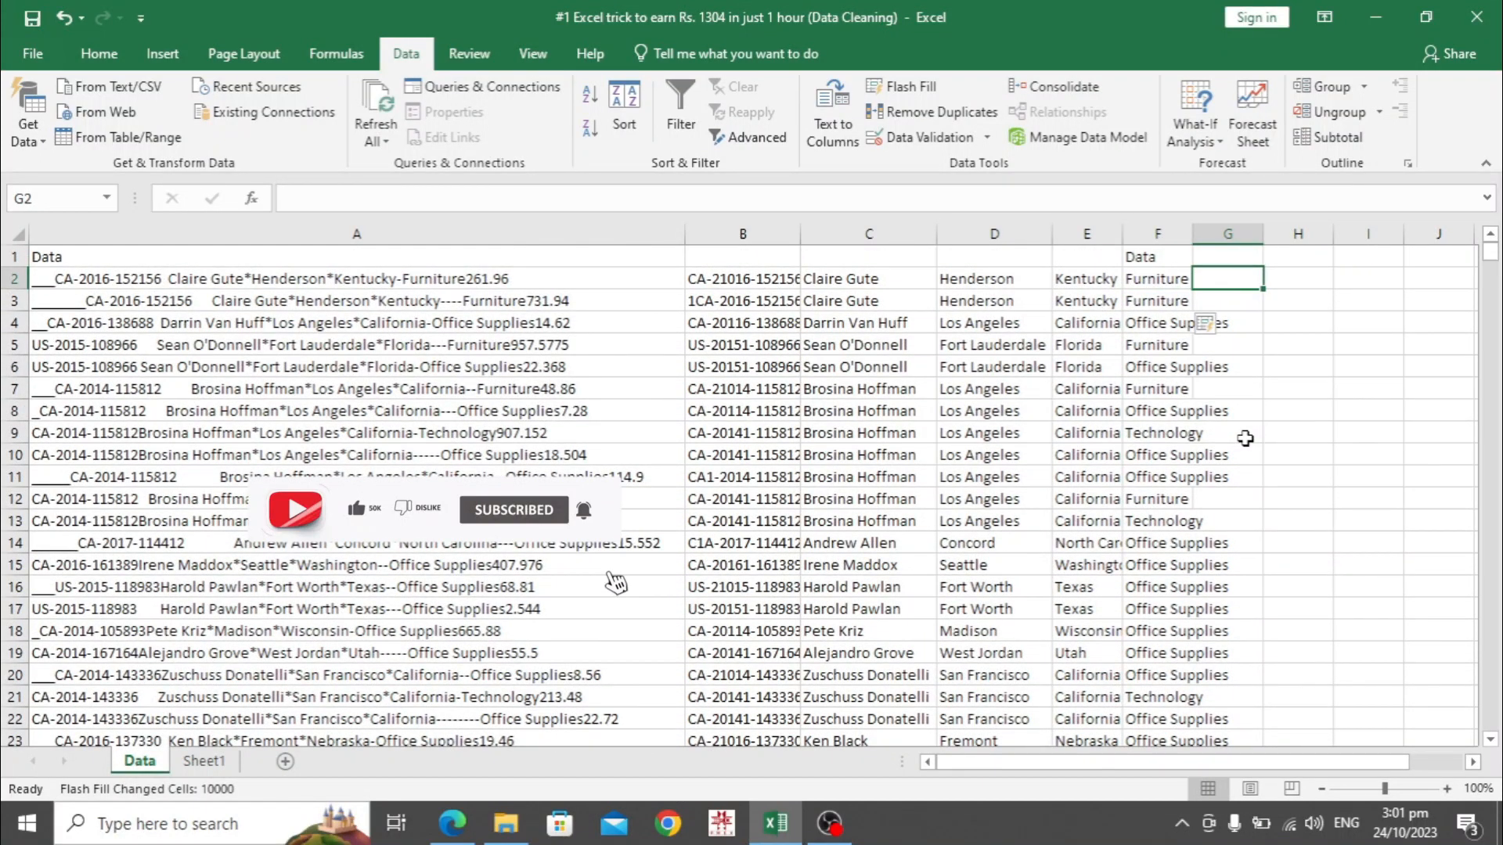
pyautogui.write('2')
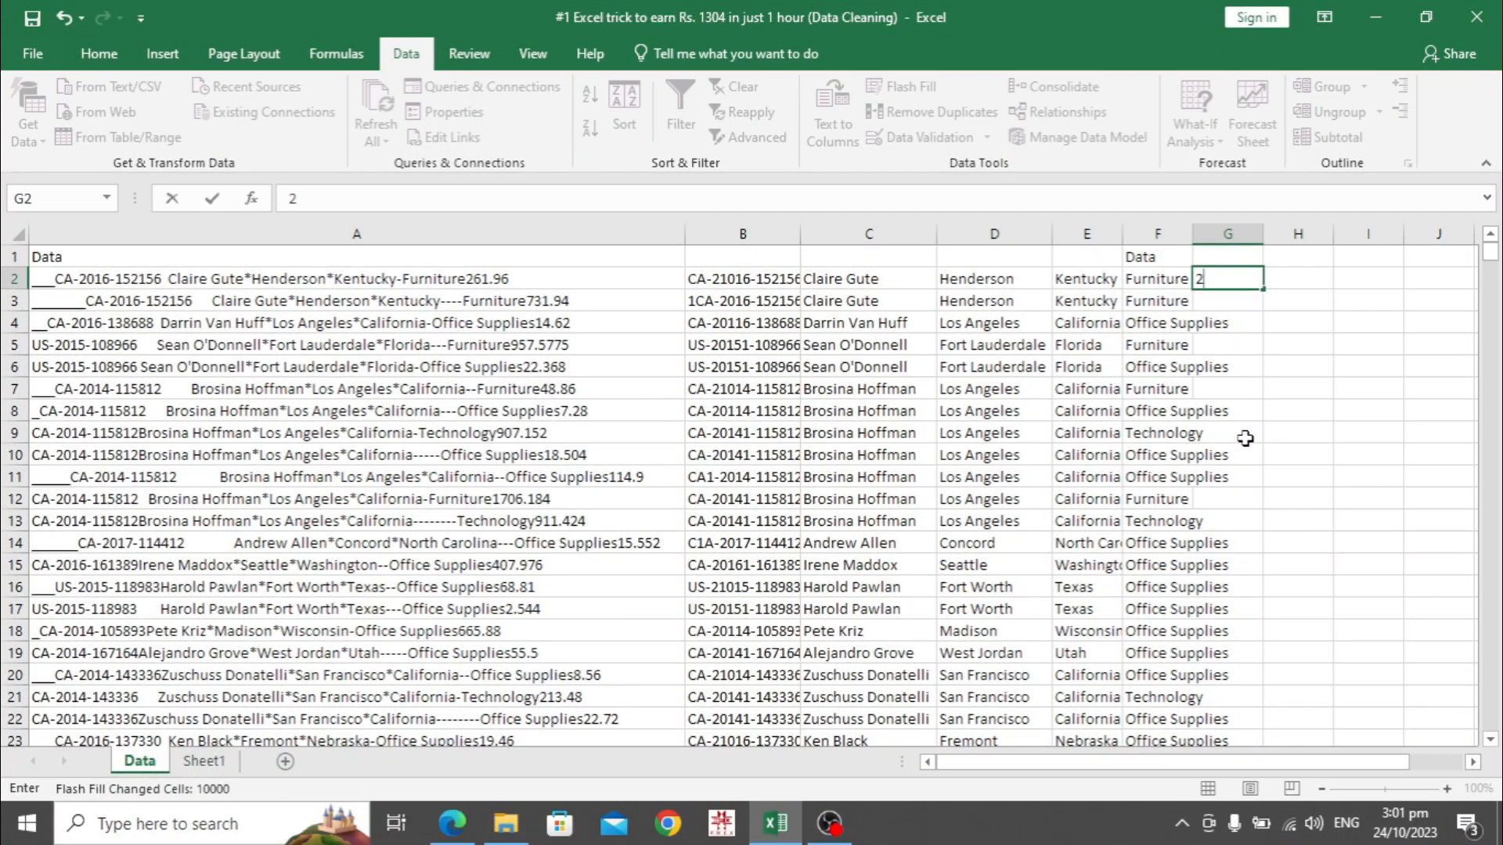
pyautogui.write('61.96')
pyautogui.press('Return')
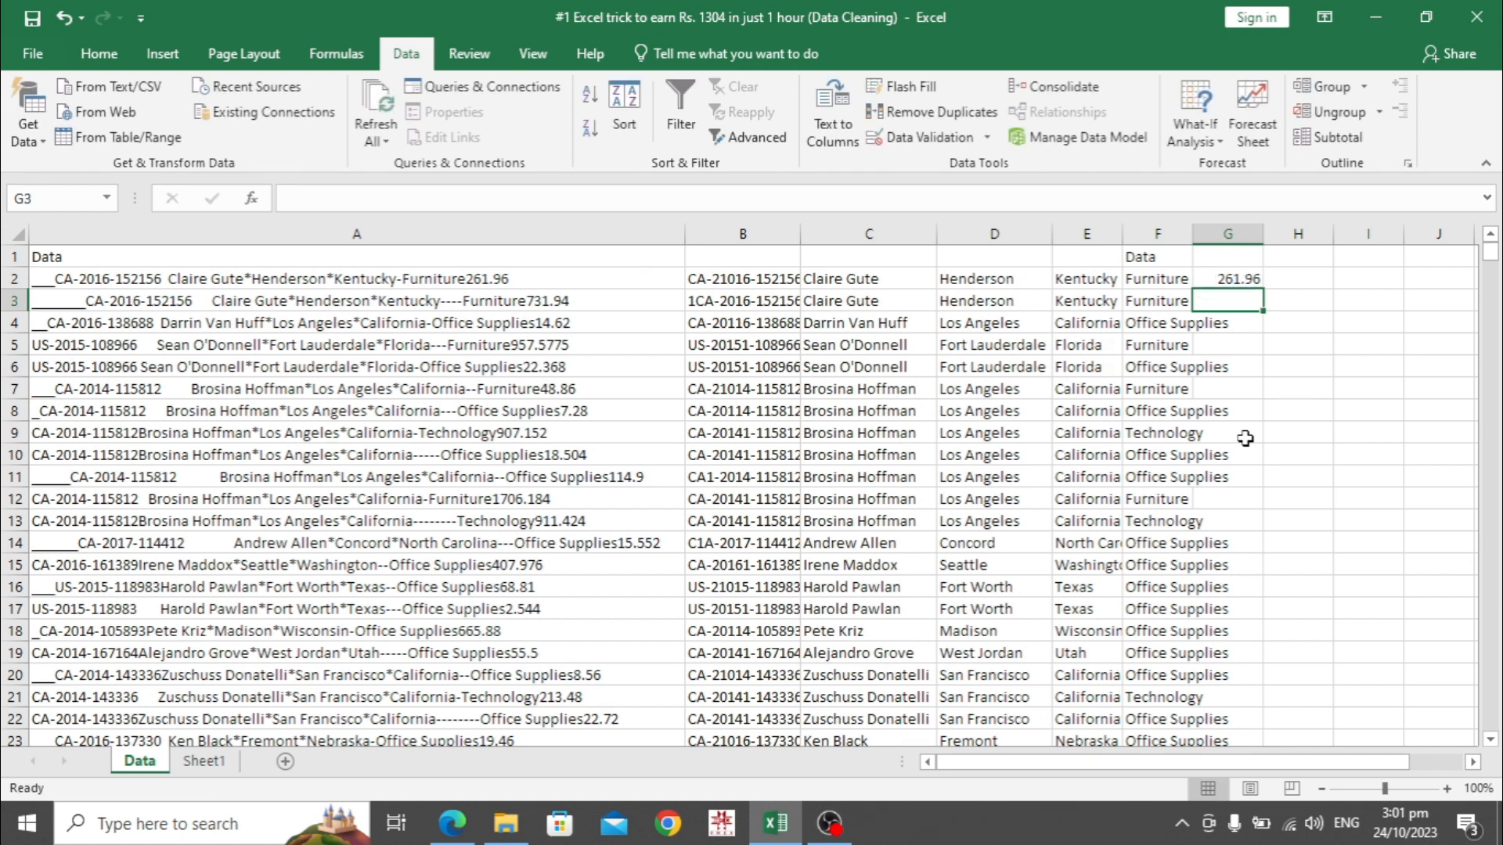
pyautogui.hotkey('ctrl', 'e')
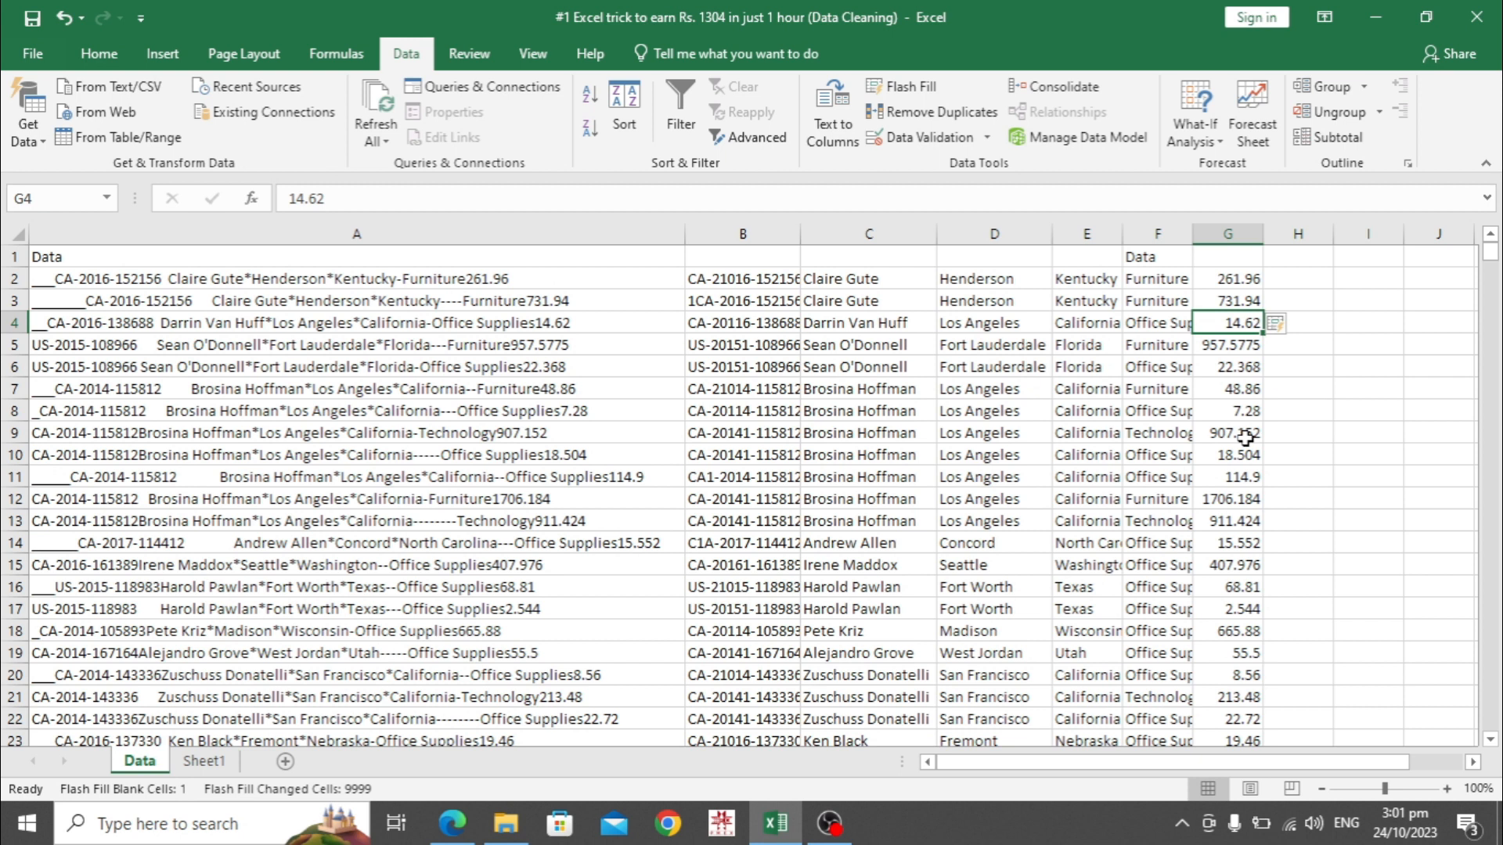
# Add a new Sheet2 and paste the Data sheet's range B2:G10001 into it at B2
pyautogui.click(289, 768)
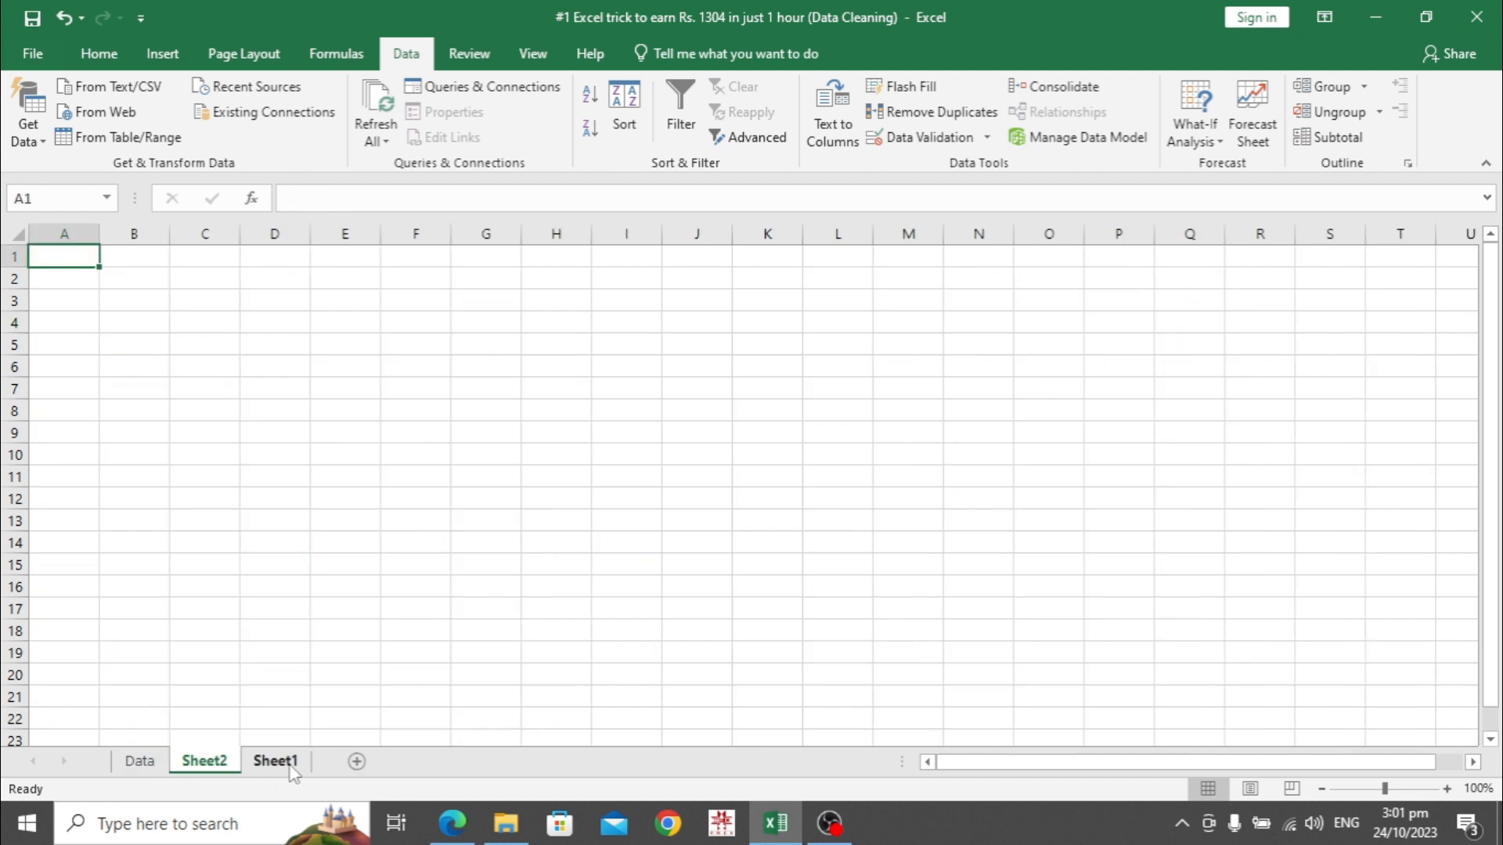
pyautogui.click(140, 763)
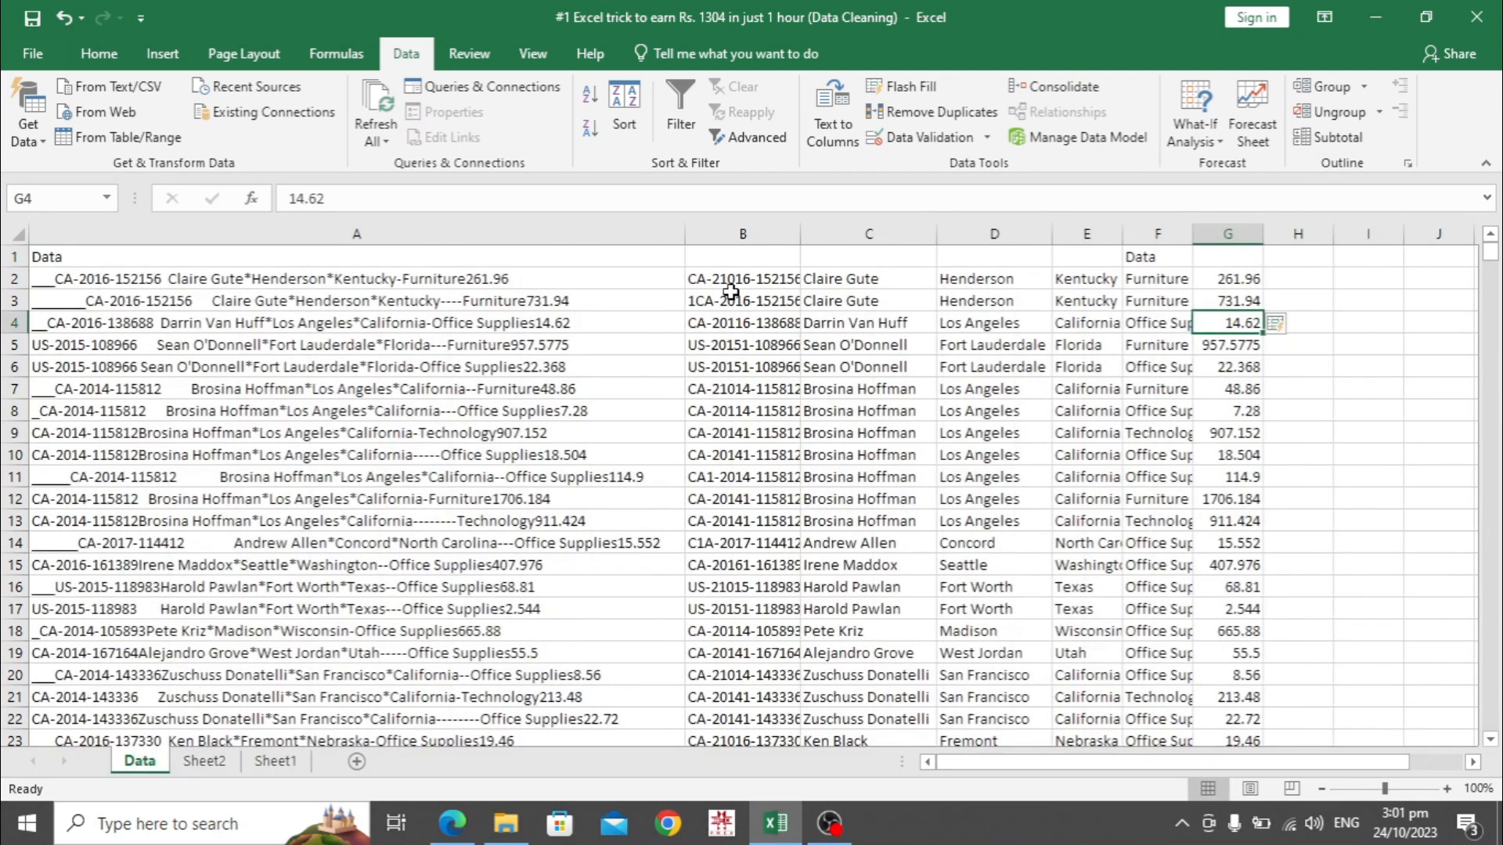
pyautogui.click(723, 282)
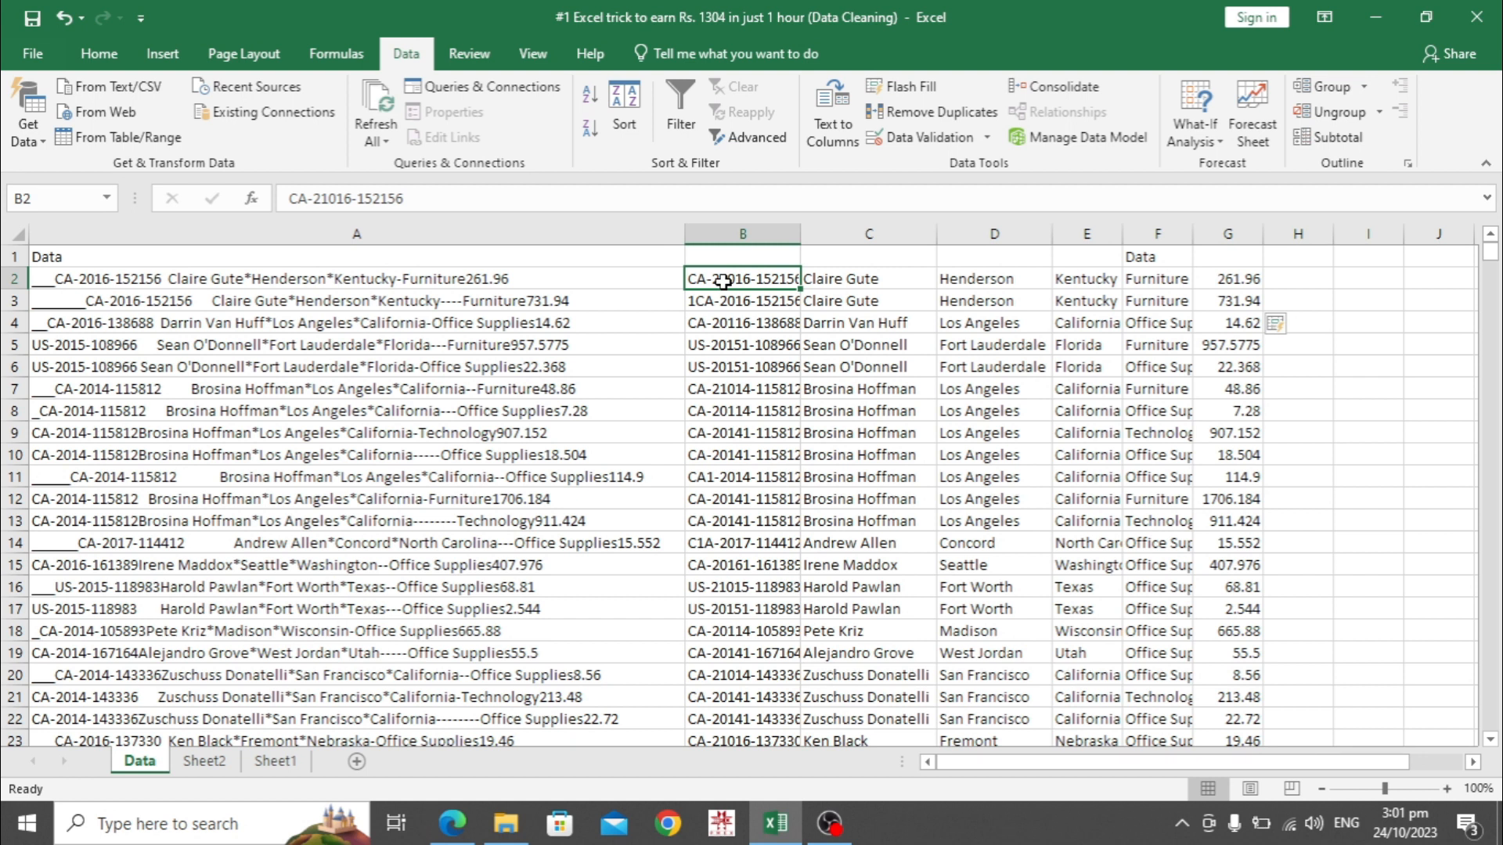
pyautogui.hotkey('ctrl', 'shift', 'Down')
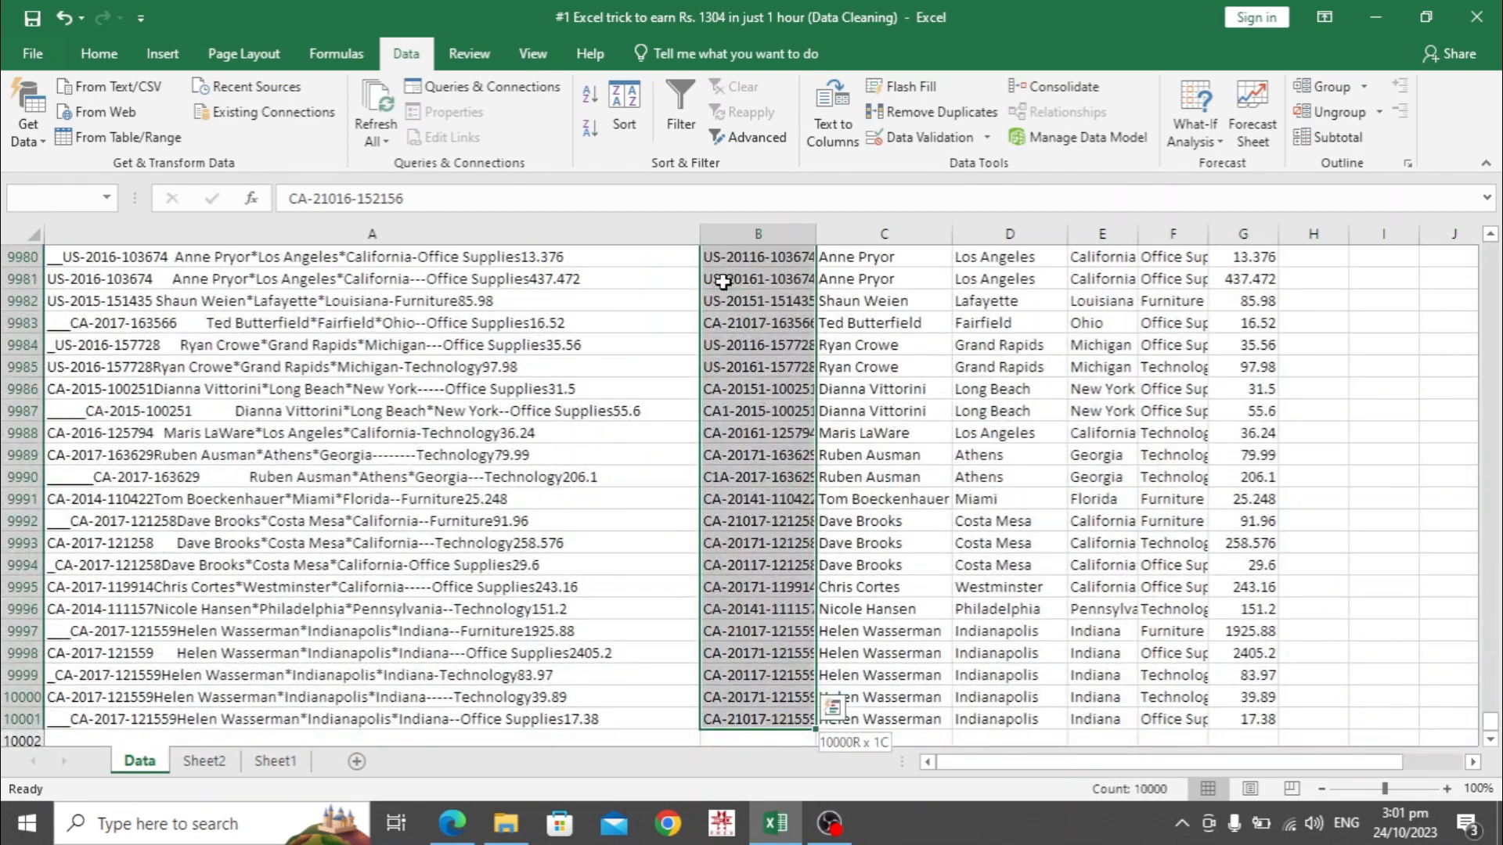
pyautogui.hotkey('ctrl', 'shift', 'Right')
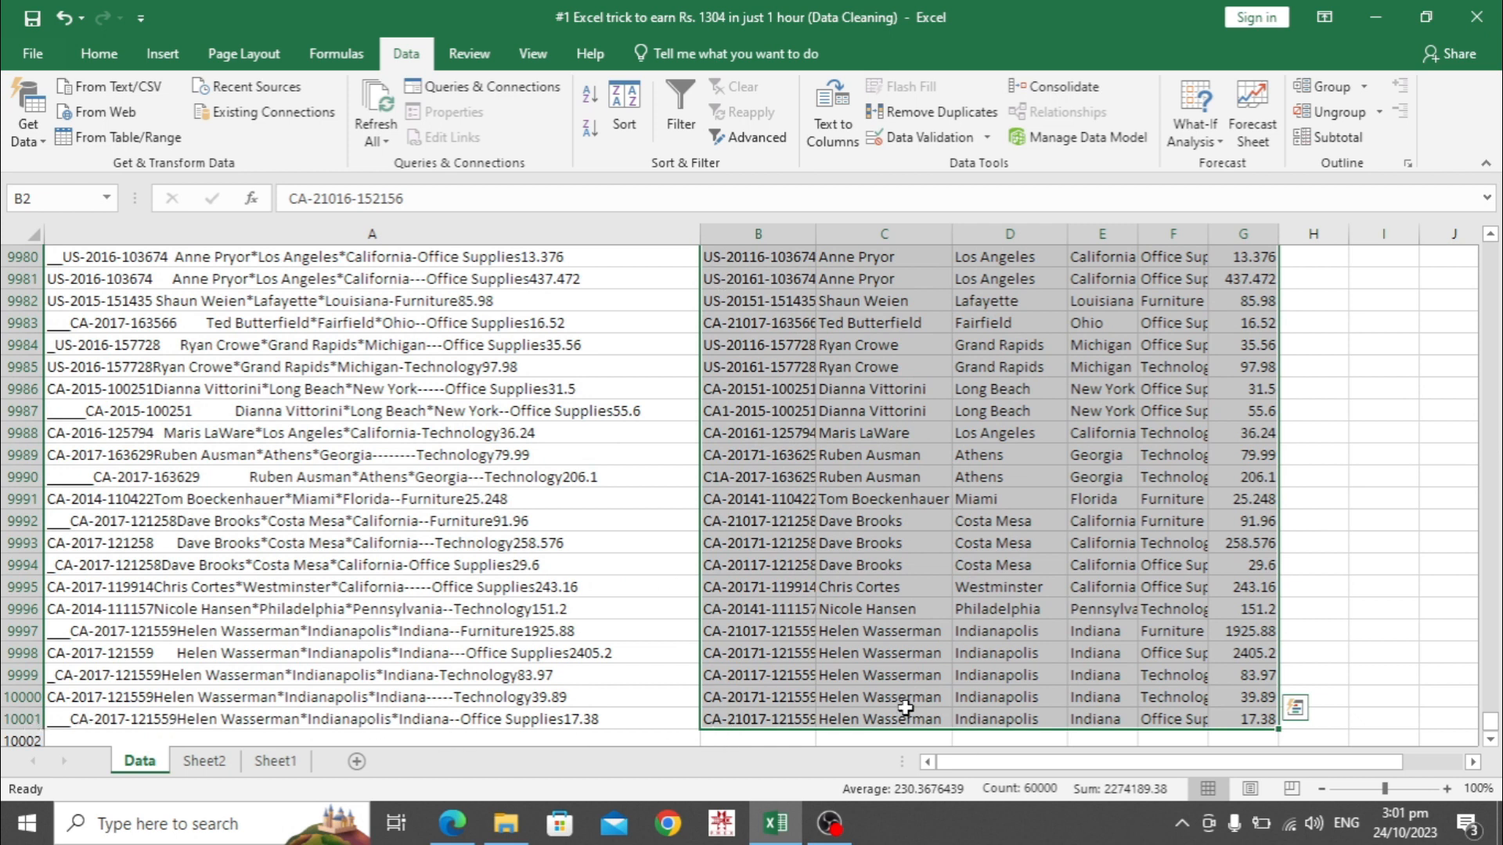
pyautogui.hotkey('ctrl', 'c')
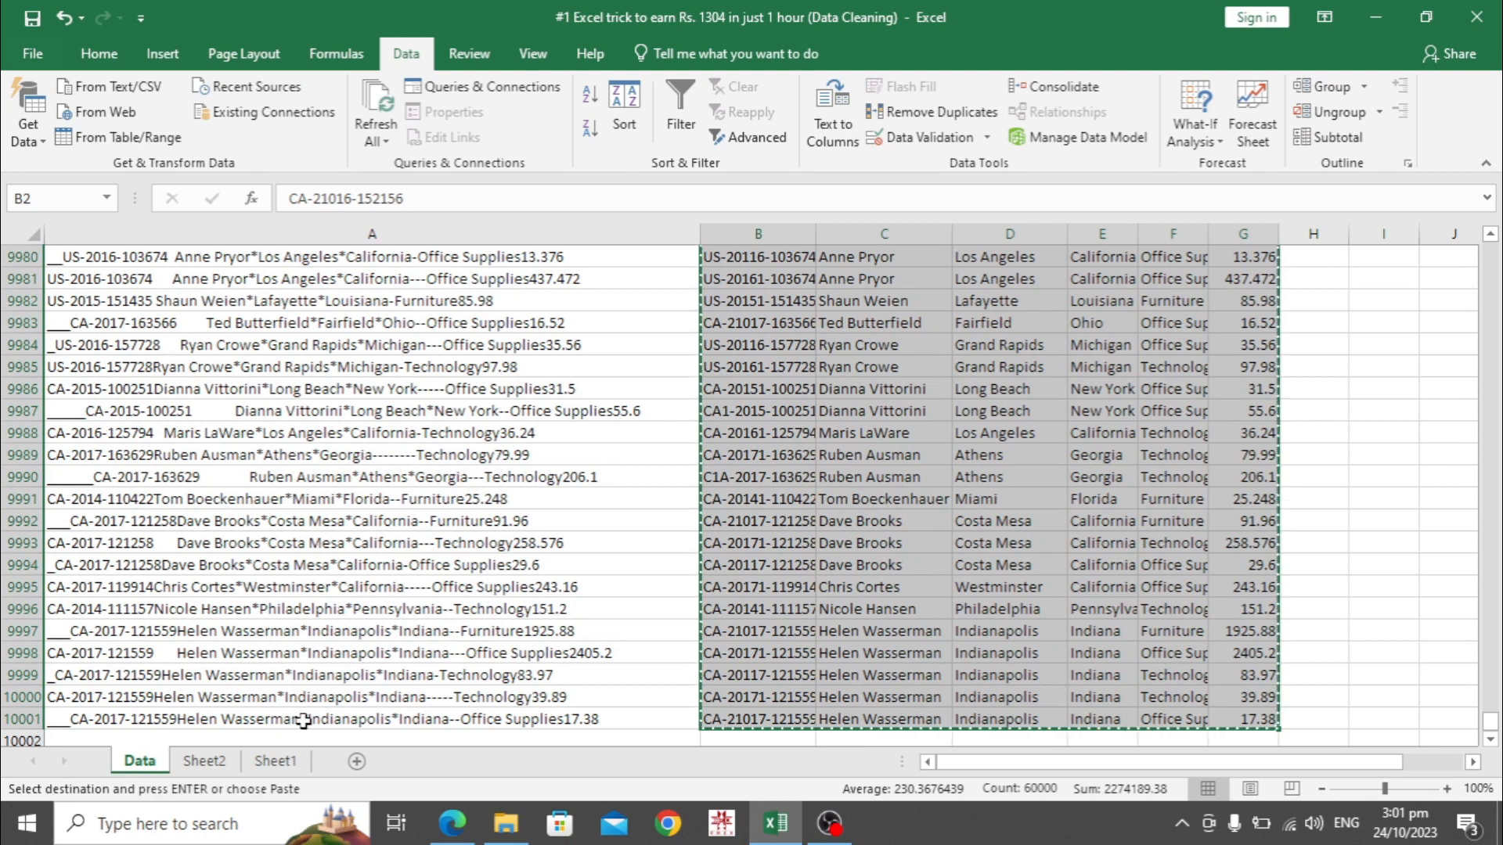
pyautogui.click(213, 766)
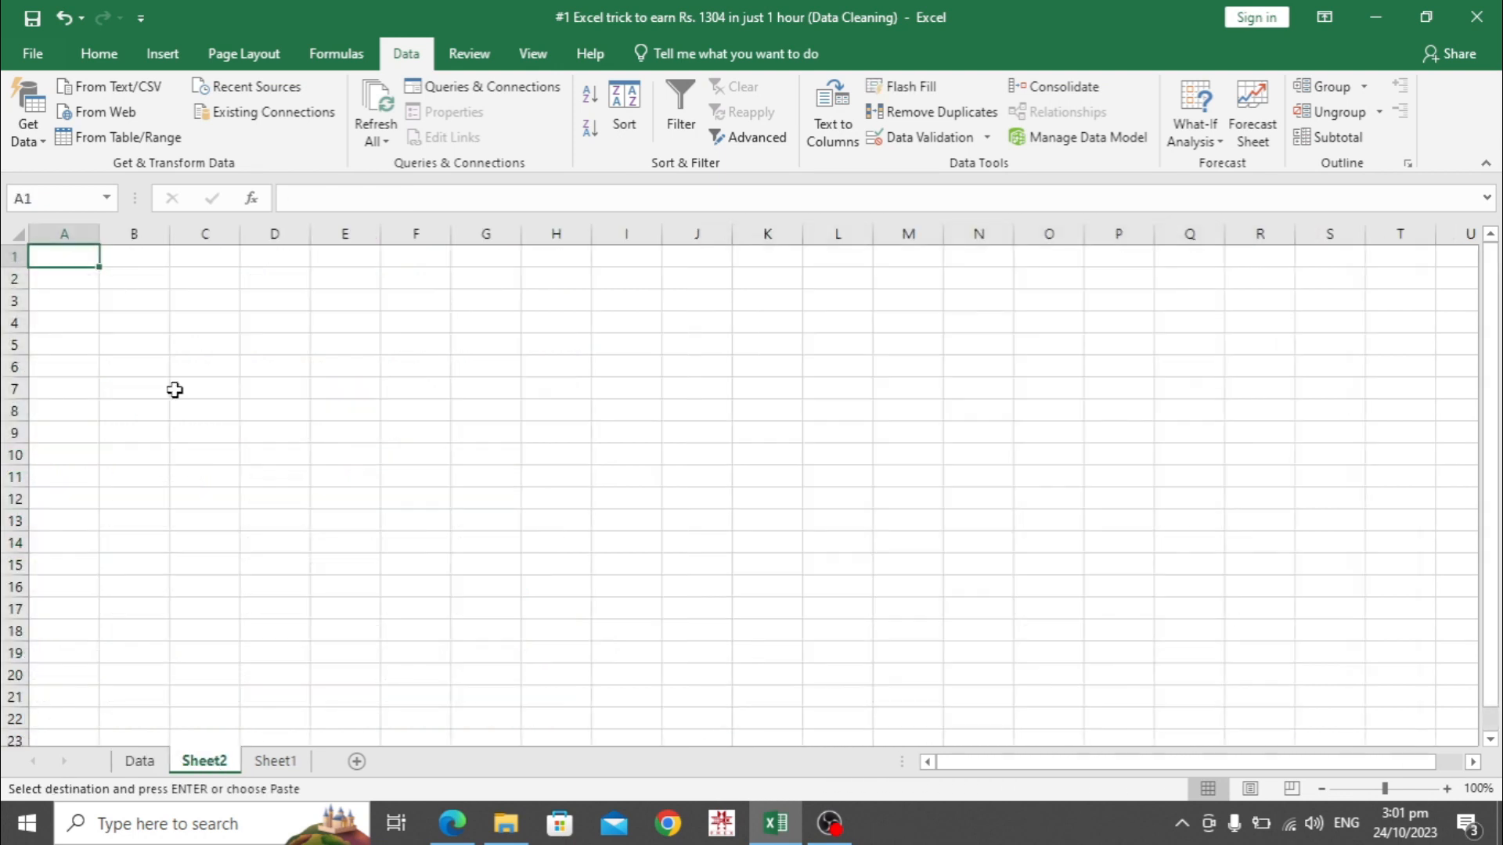
pyautogui.click(128, 283)
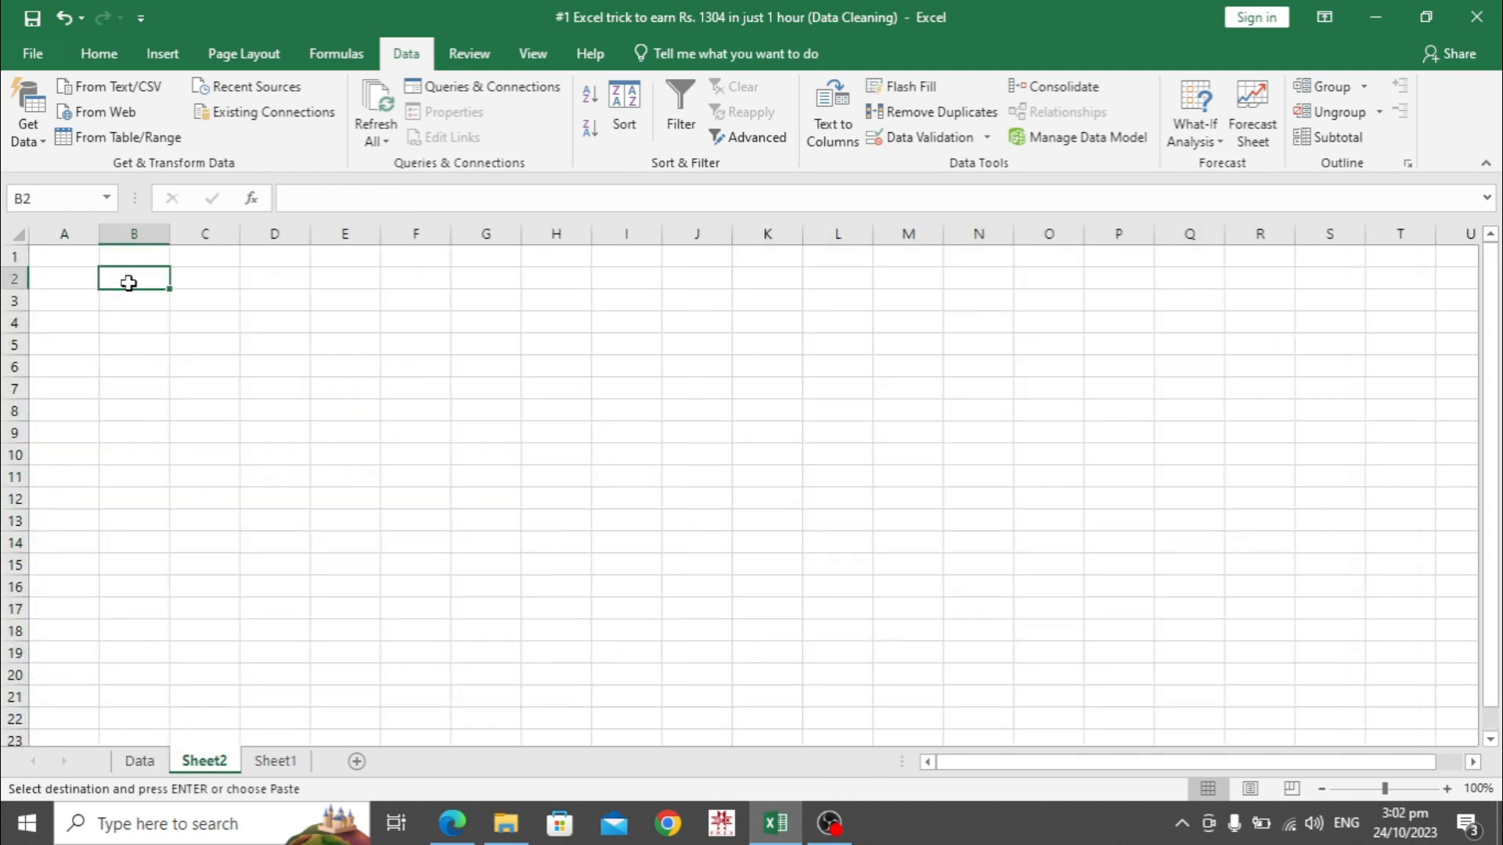
pyautogui.hotkey('ctrl', 'v')
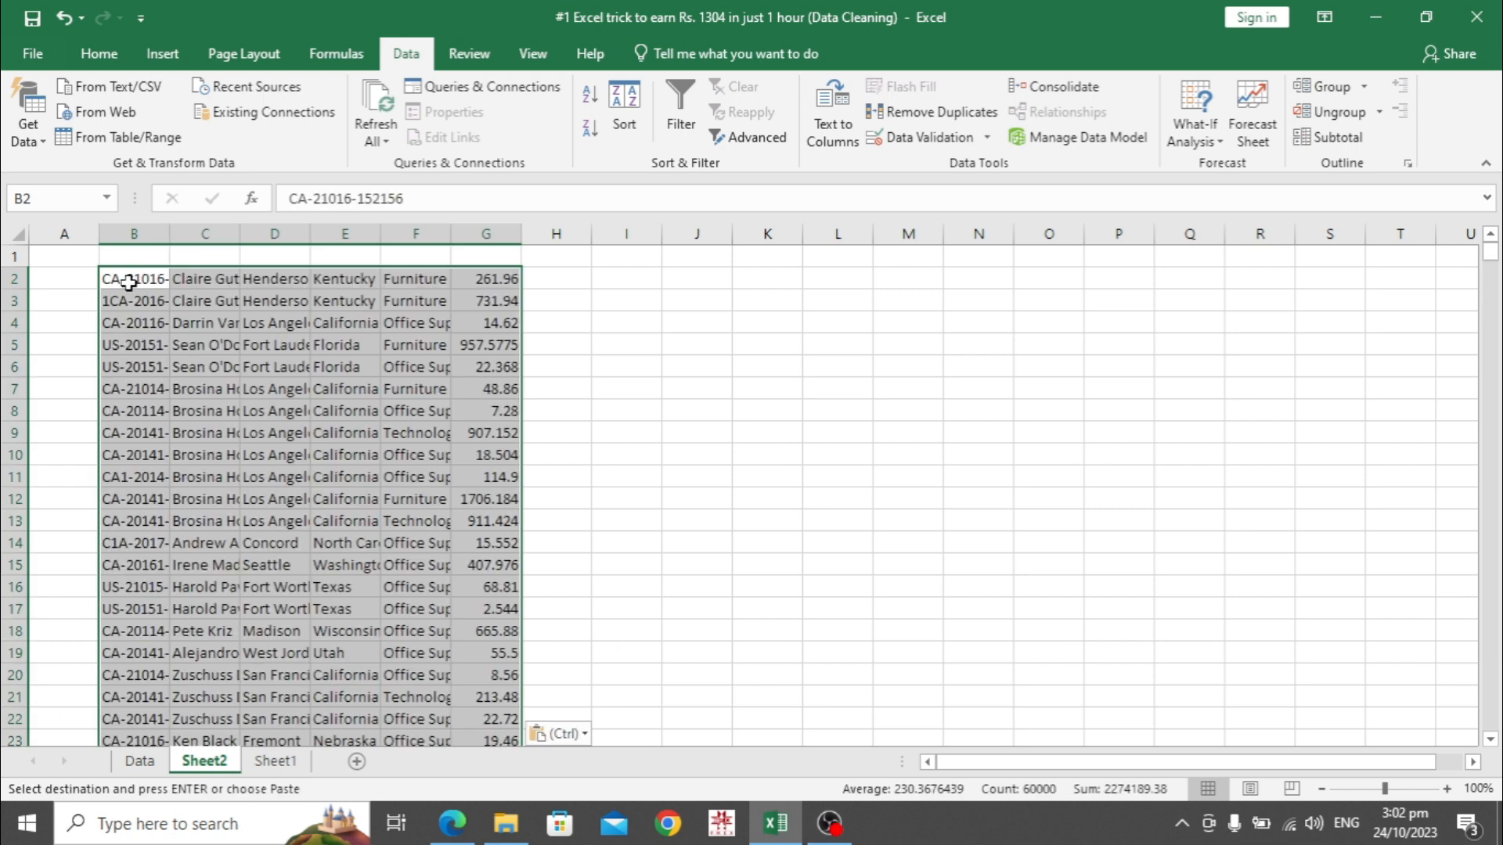
# AutoFit all Sheet2 column widths, then narrow price column G to fit its numbers
pyautogui.click(14, 233)
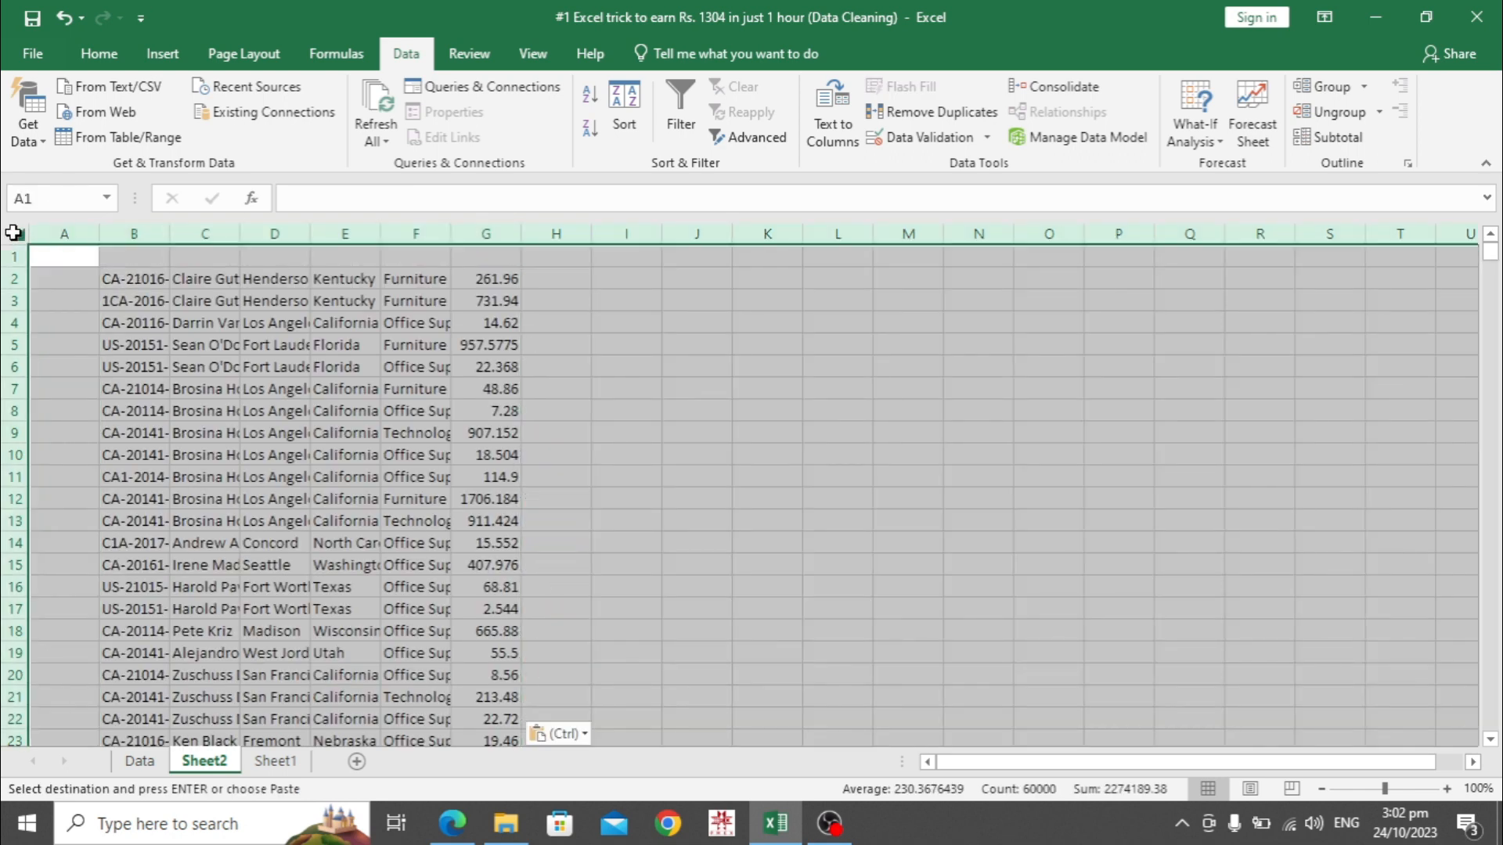
pyautogui.doubleClick(244, 229)
pyautogui.click(720, 325)
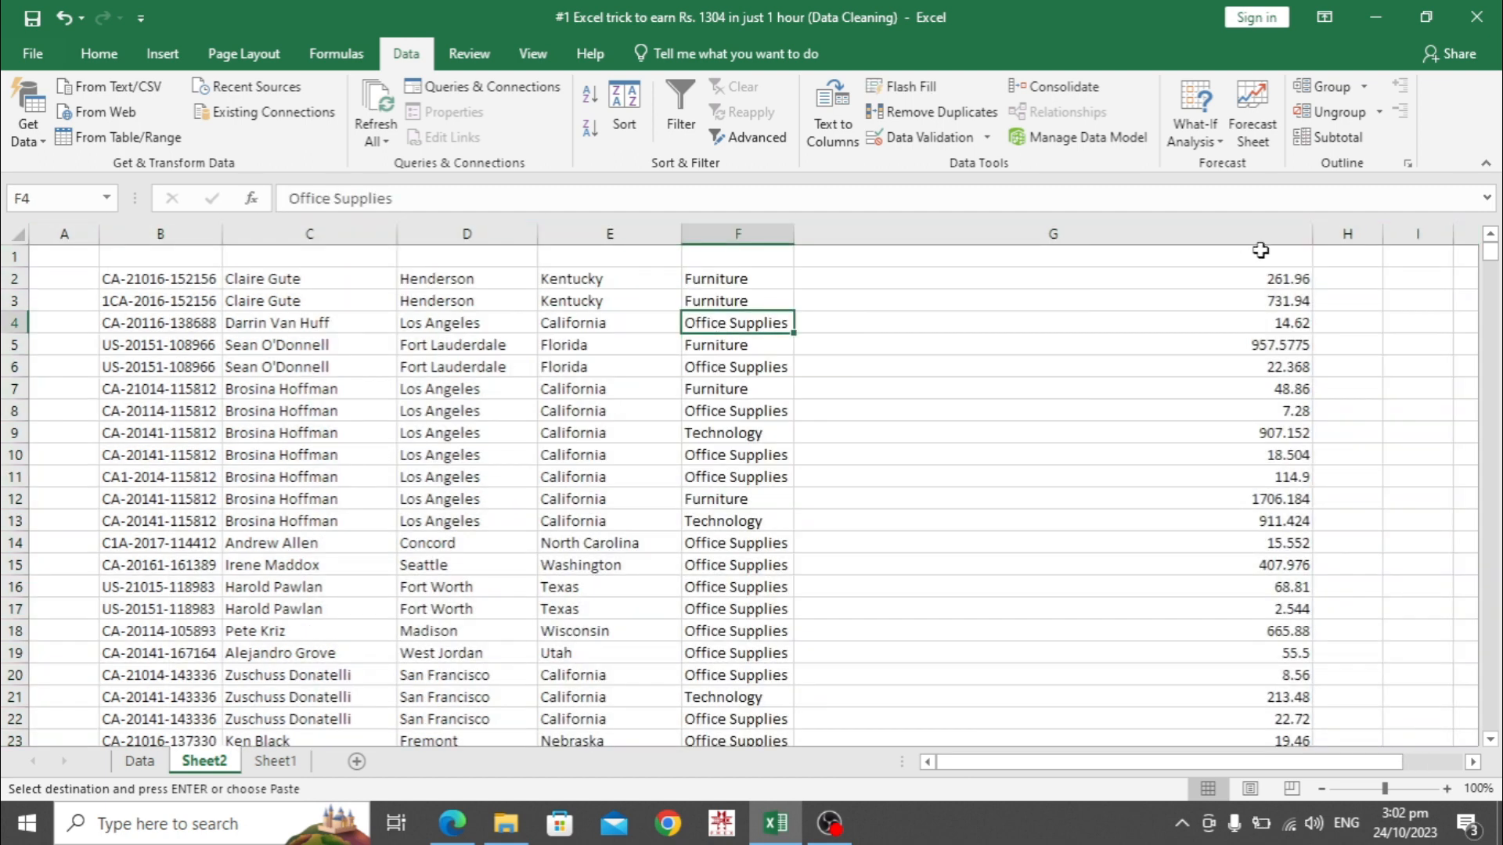
pyautogui.moveTo(1313, 234); pyautogui.dragTo(895, 229)
pyautogui.click(523, 364)
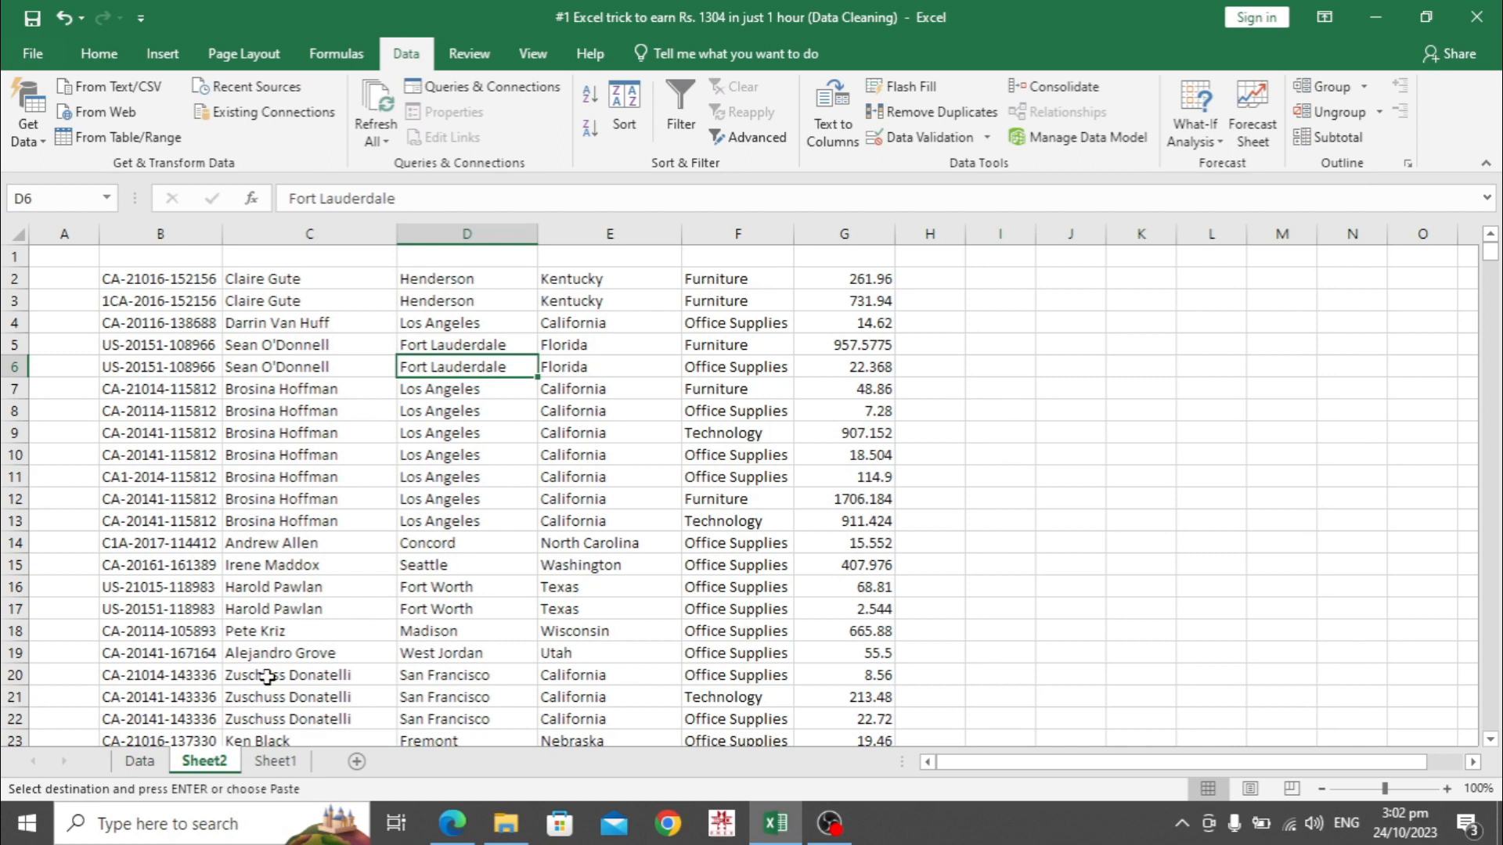
# Paste Sheet1's Order Number-to-Price header row into Sheet2's B1:G1 and select down to row 10001
pyautogui.click(284, 770)
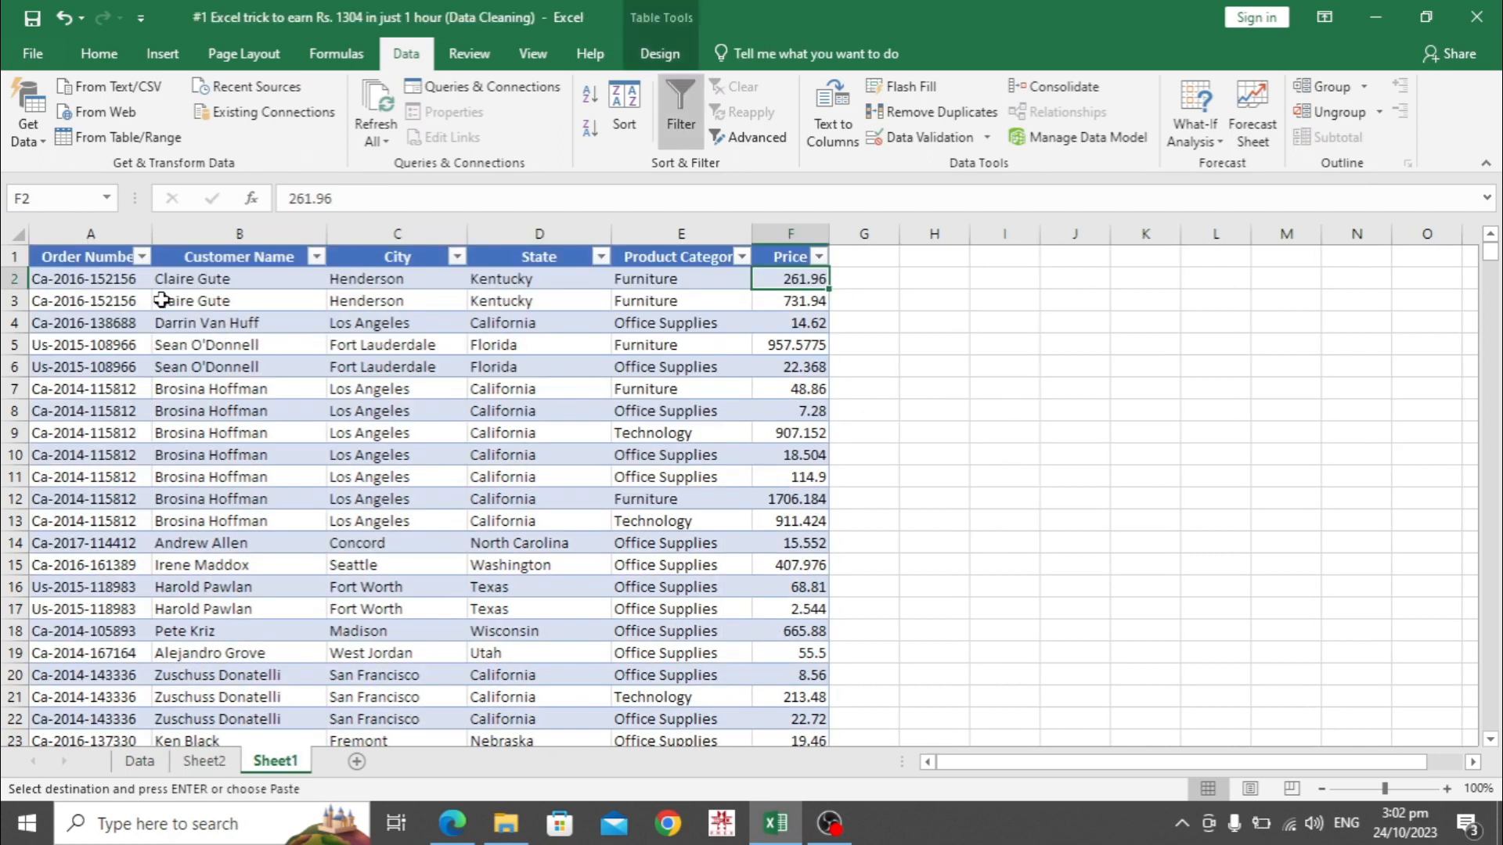
pyautogui.moveTo(86, 256); pyautogui.dragTo(782, 267)
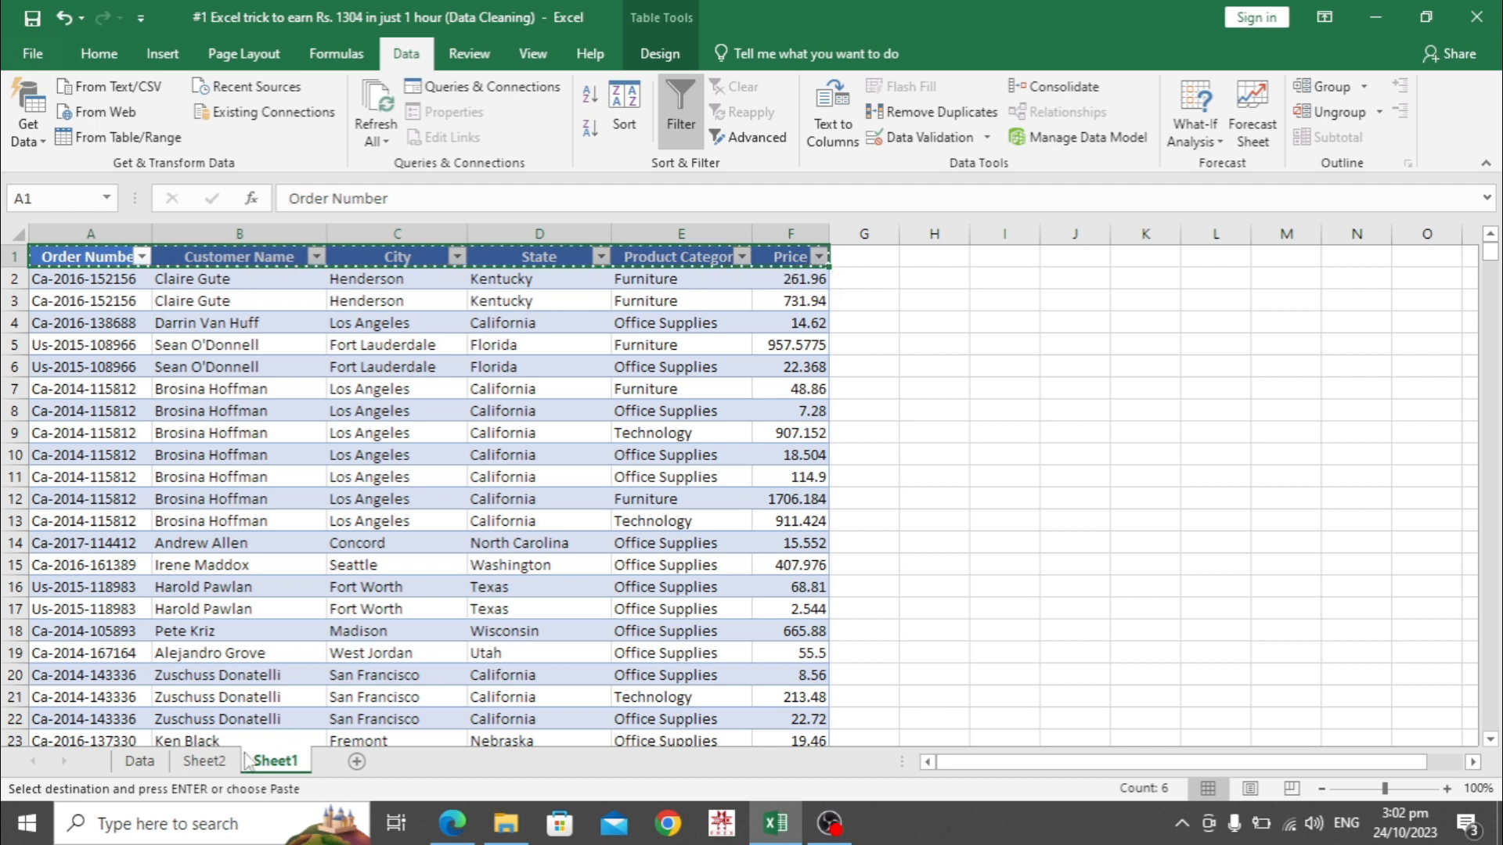
pyautogui.click(205, 763)
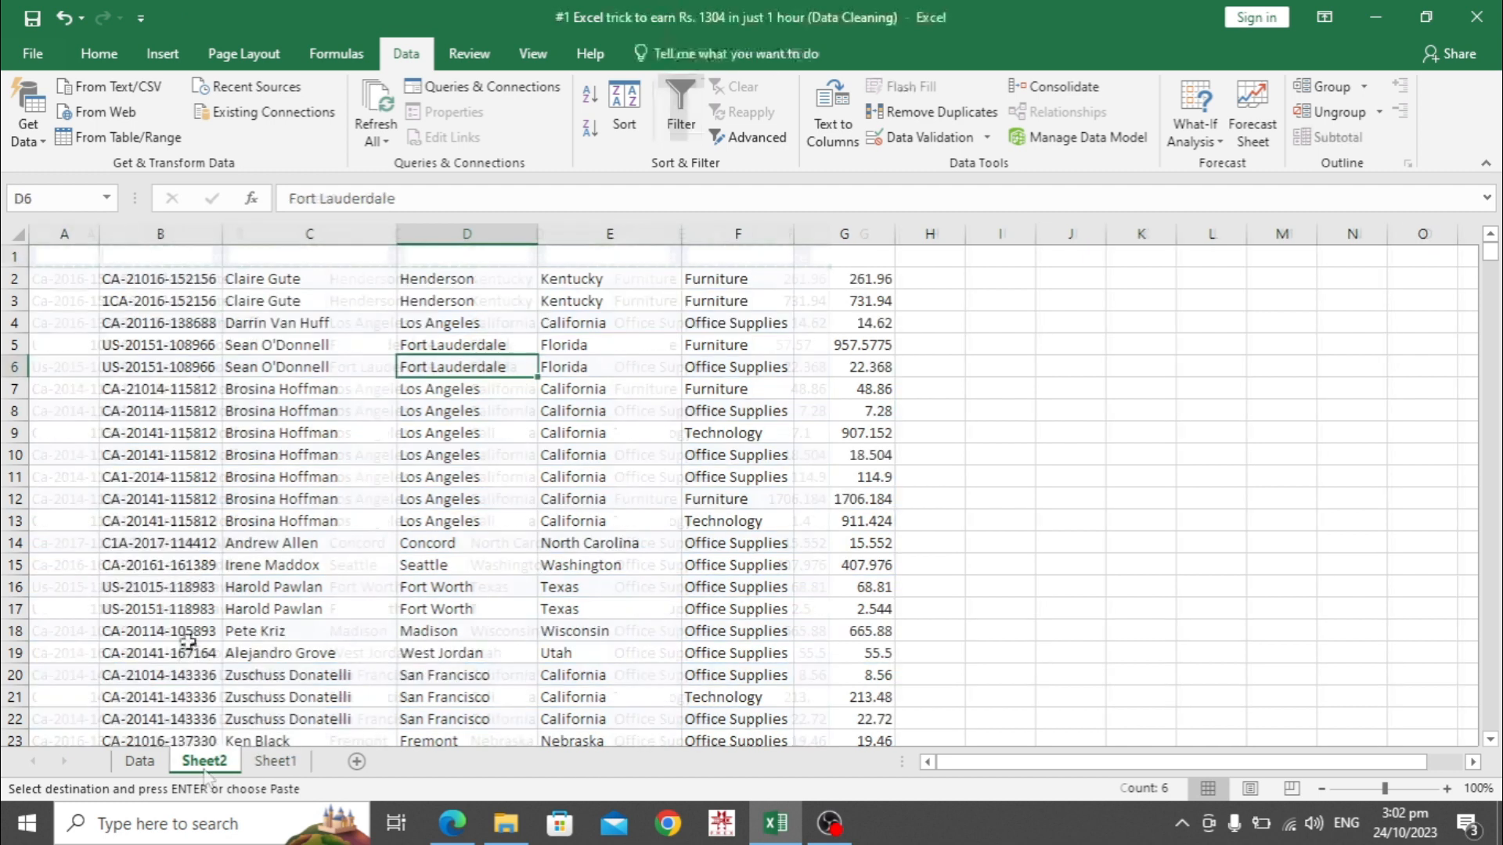
pyautogui.click(154, 263)
pyautogui.hotkey('ctrl', 'v')
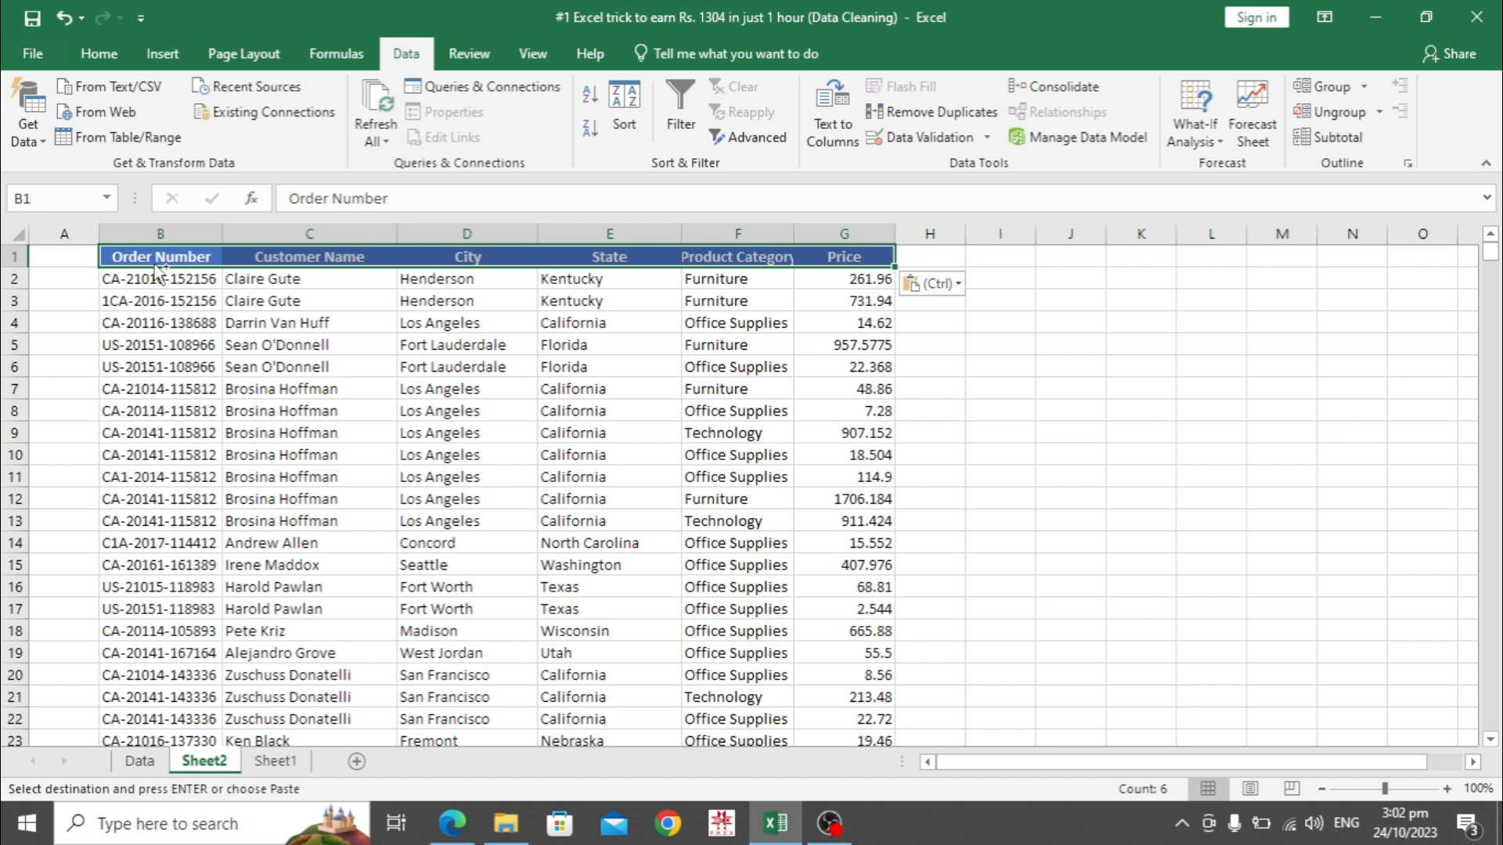
pyautogui.hotkey('ctrl', 'shift', 'Down')
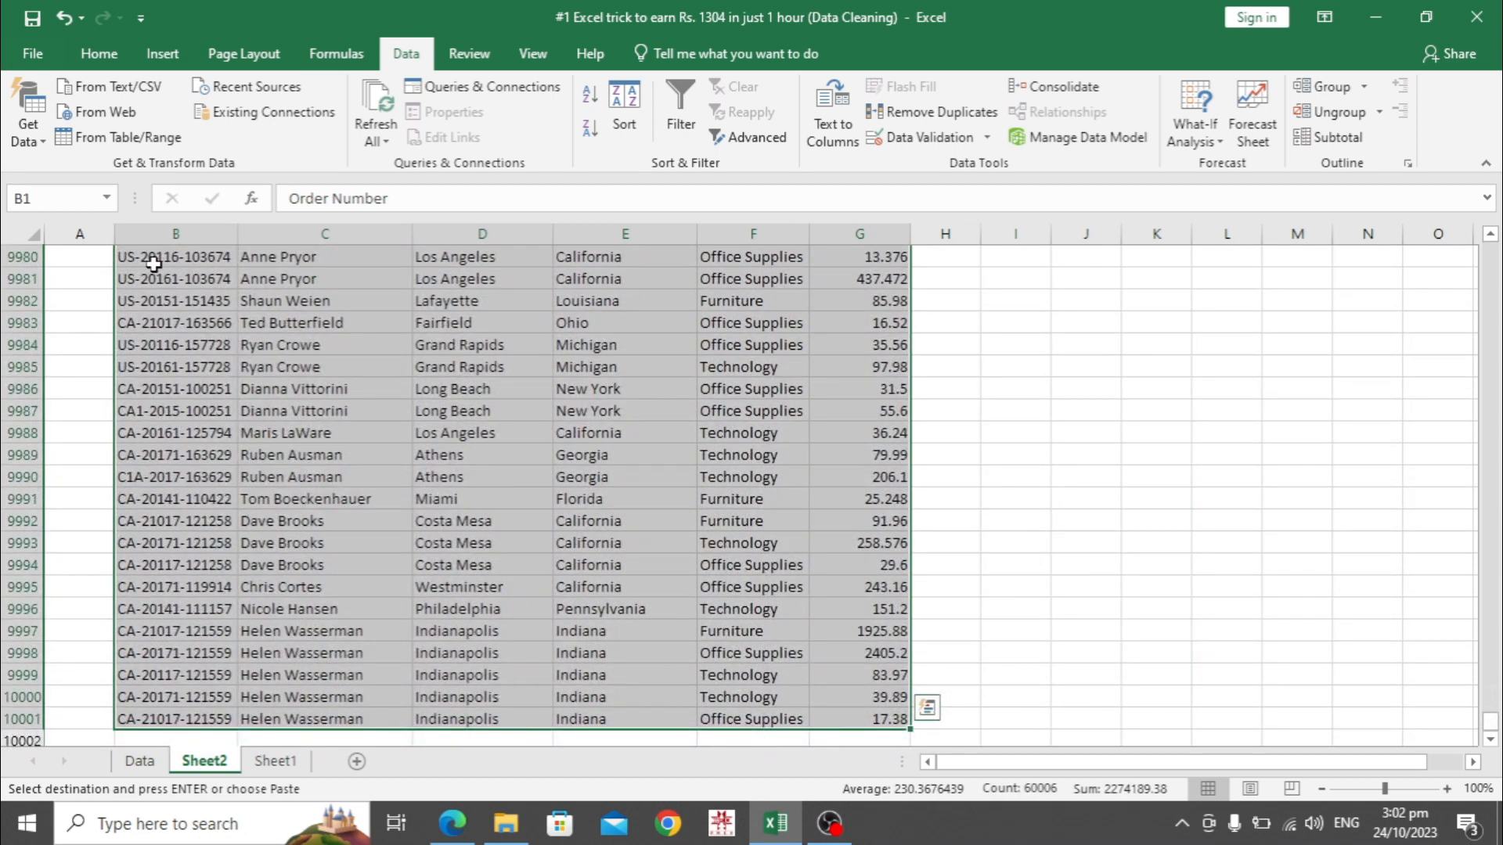
# Convert Sheet2's B1:G10001 range into a table with headers
pyautogui.hotkey('ctrl', 't')
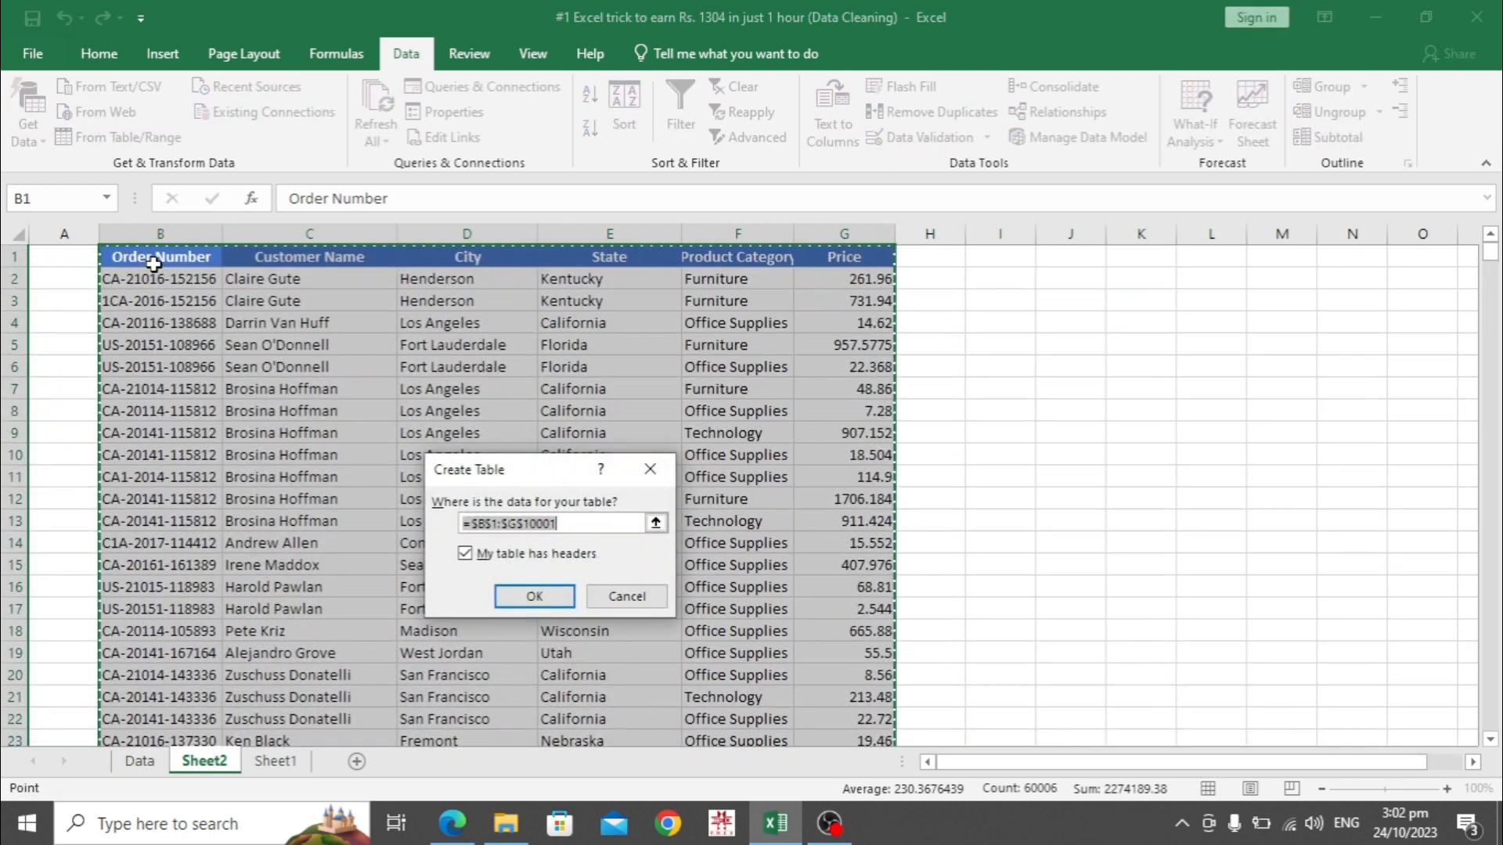
pyautogui.click(541, 604)
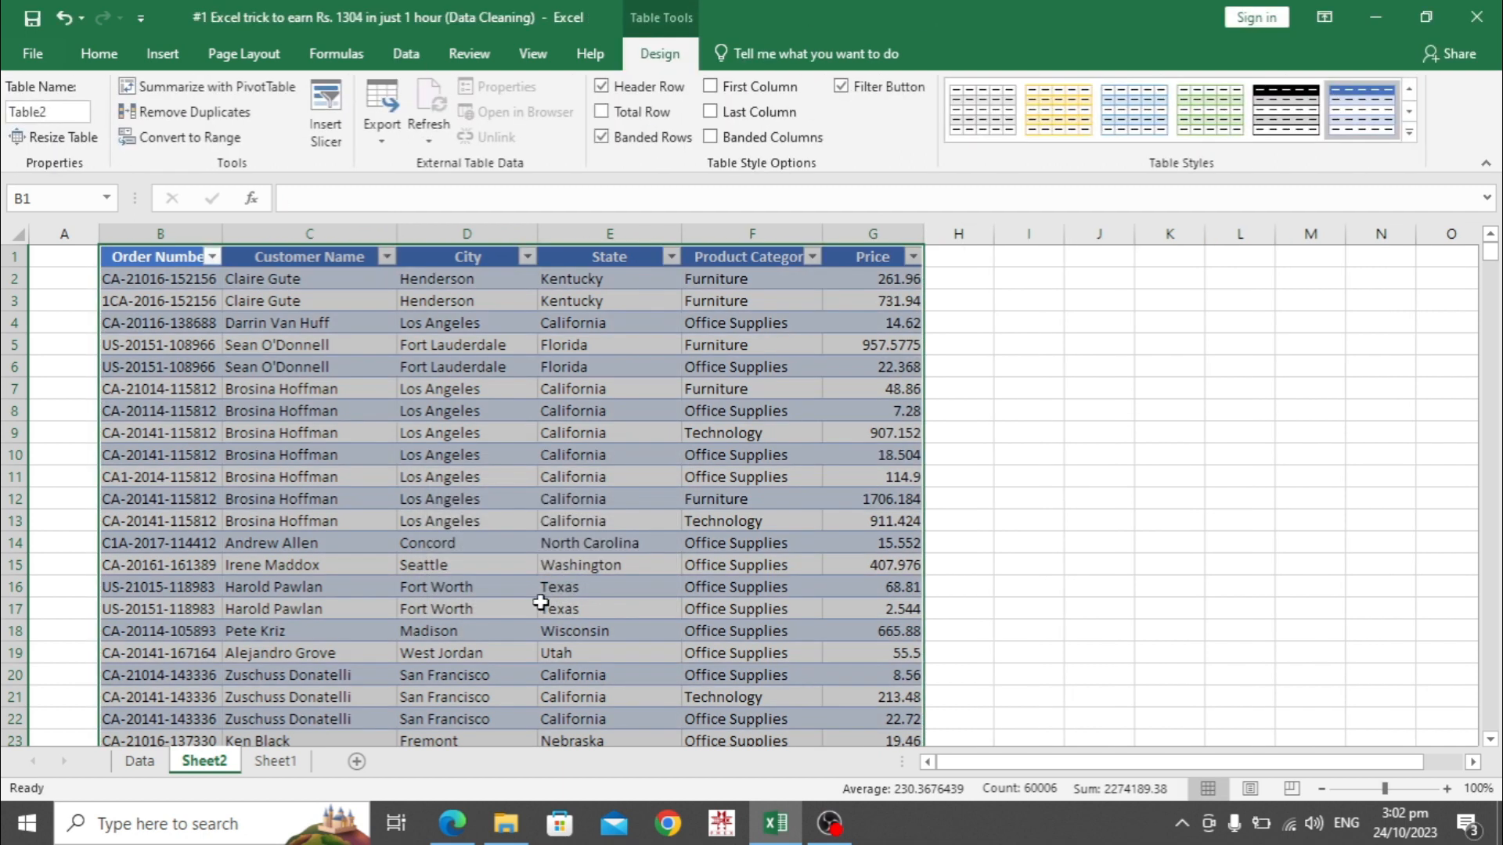
pyautogui.click(508, 558)
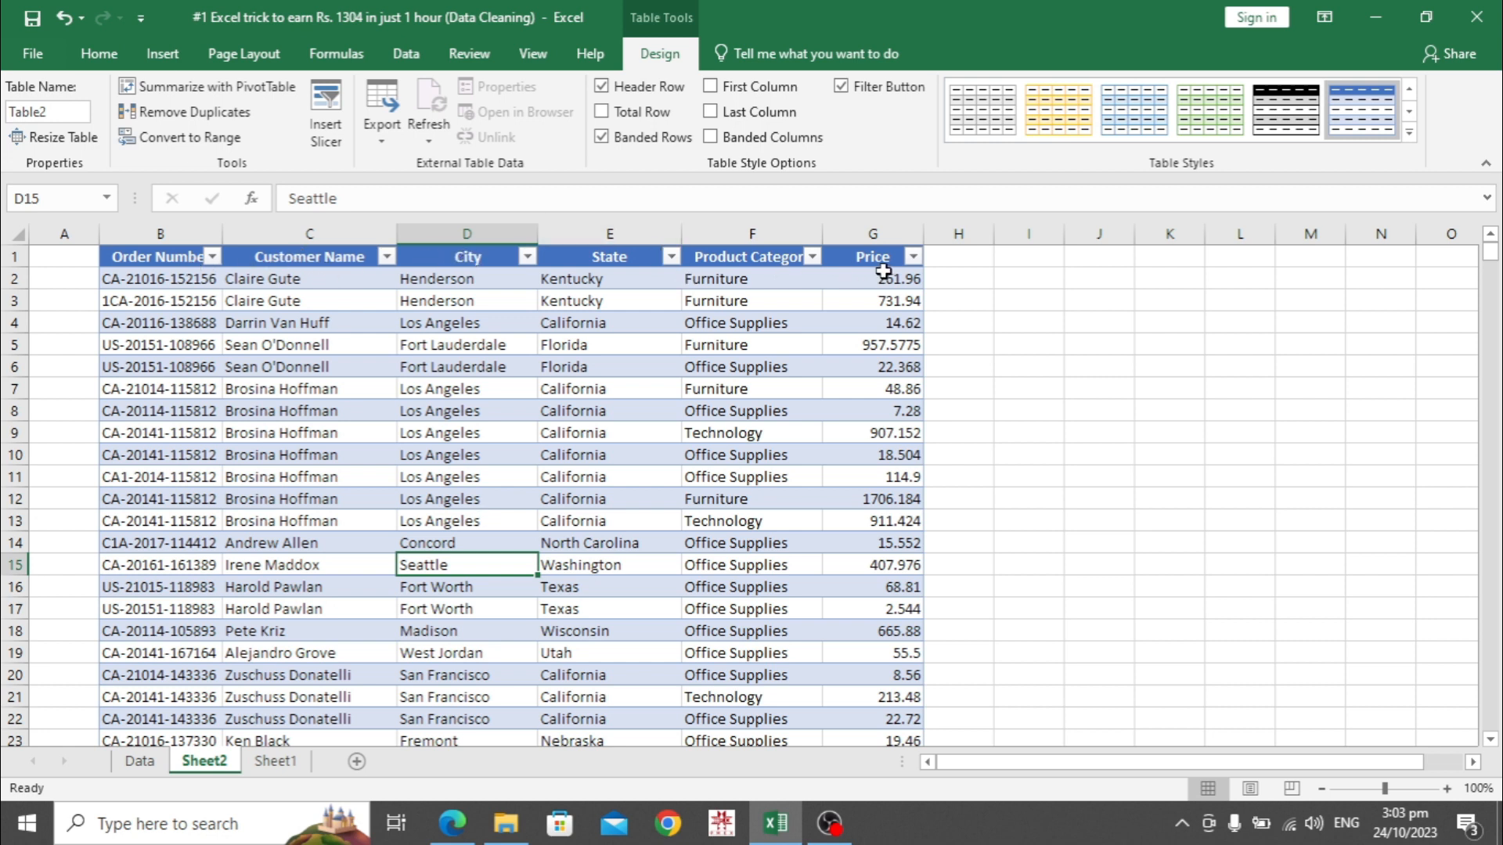
pyautogui.click(863, 342)
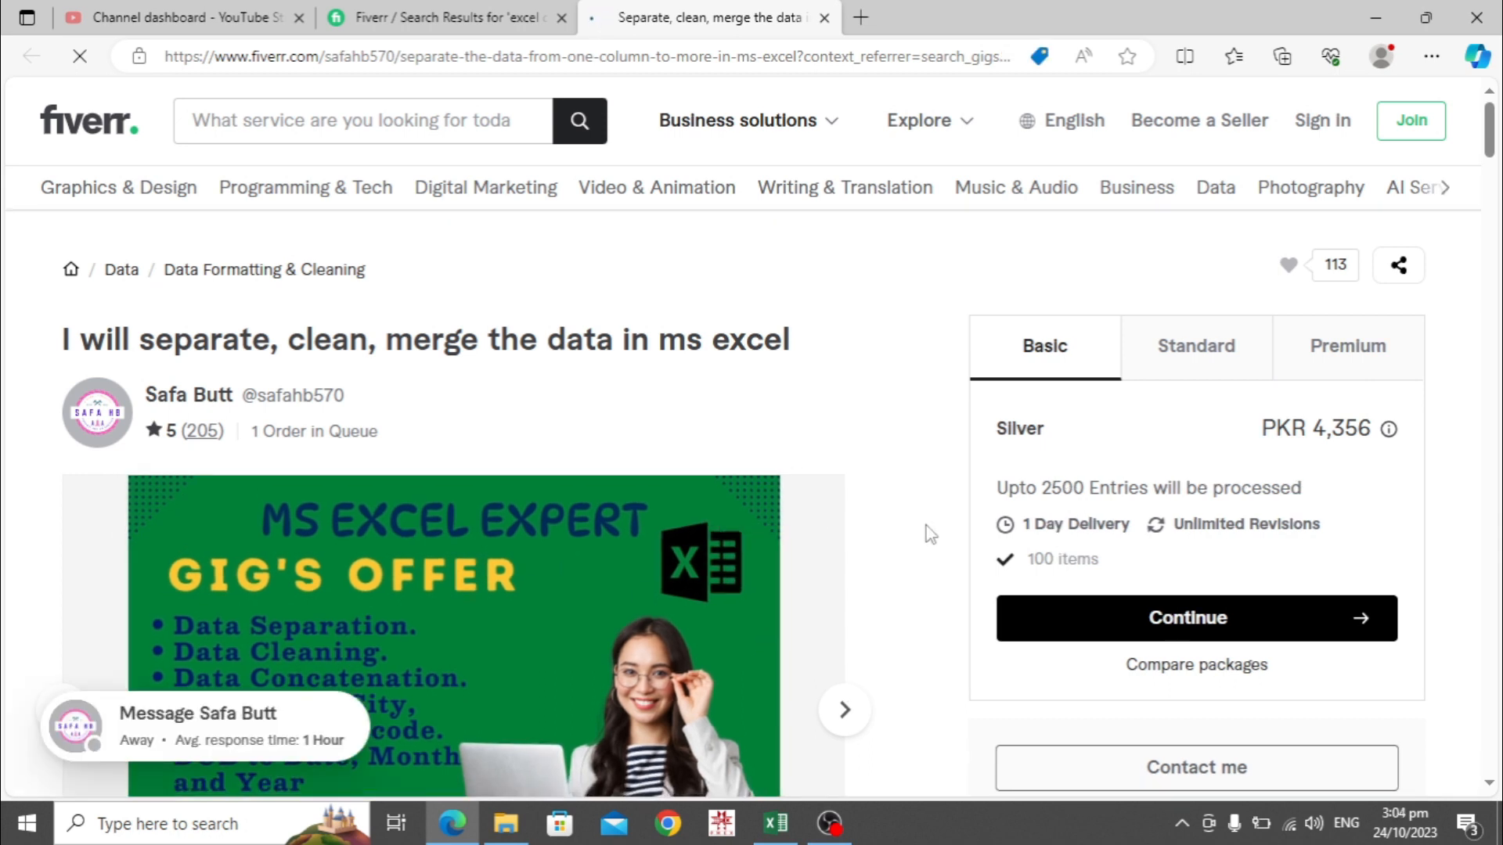
# Check the gig's Standard package, then show the Premium Platinum package at PKR 7,260
pyautogui.click(1195, 377)
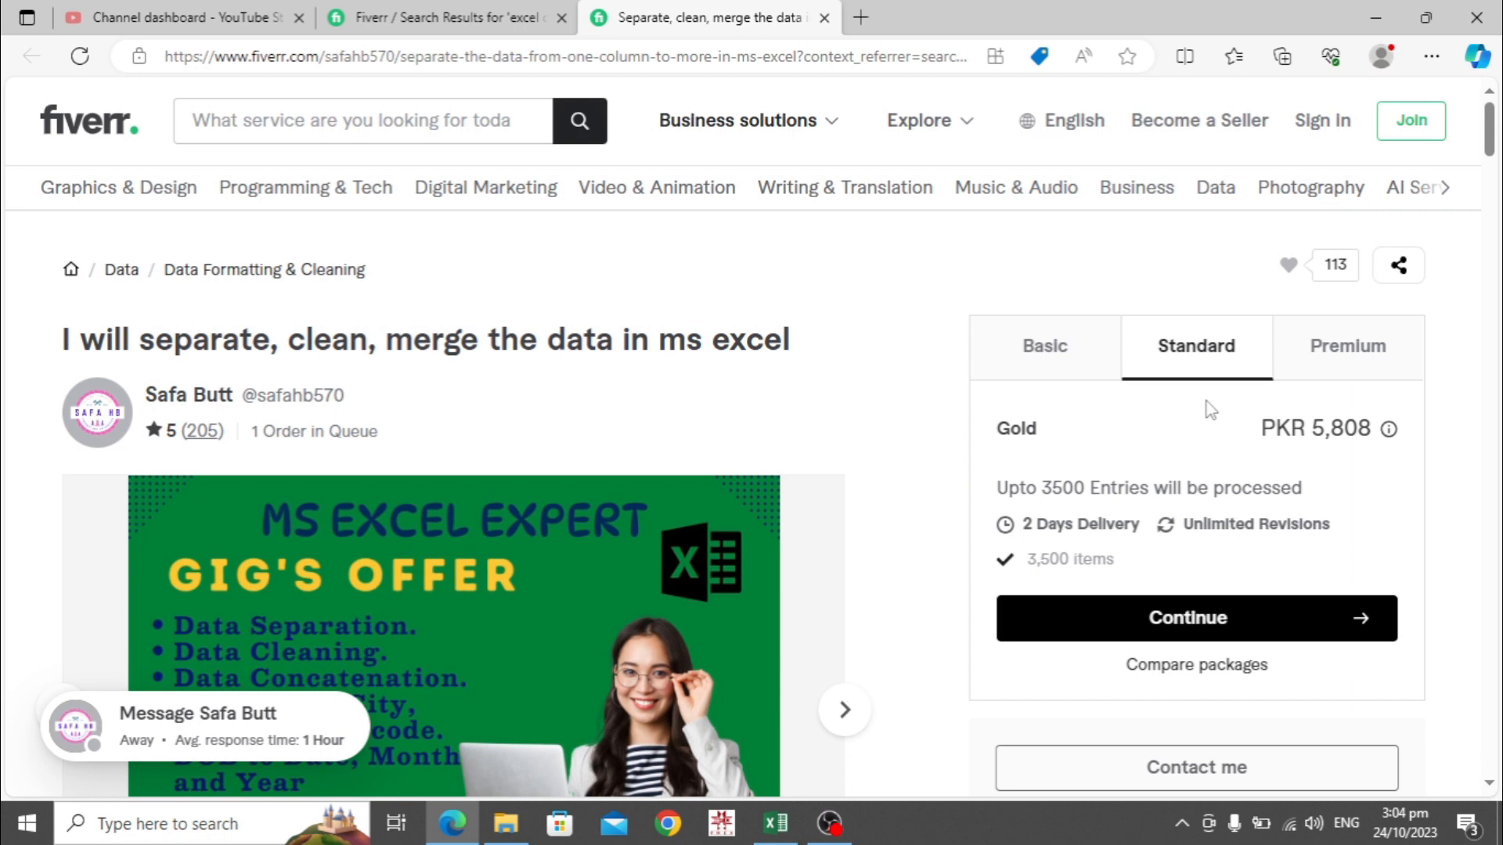
pyautogui.click(1344, 366)
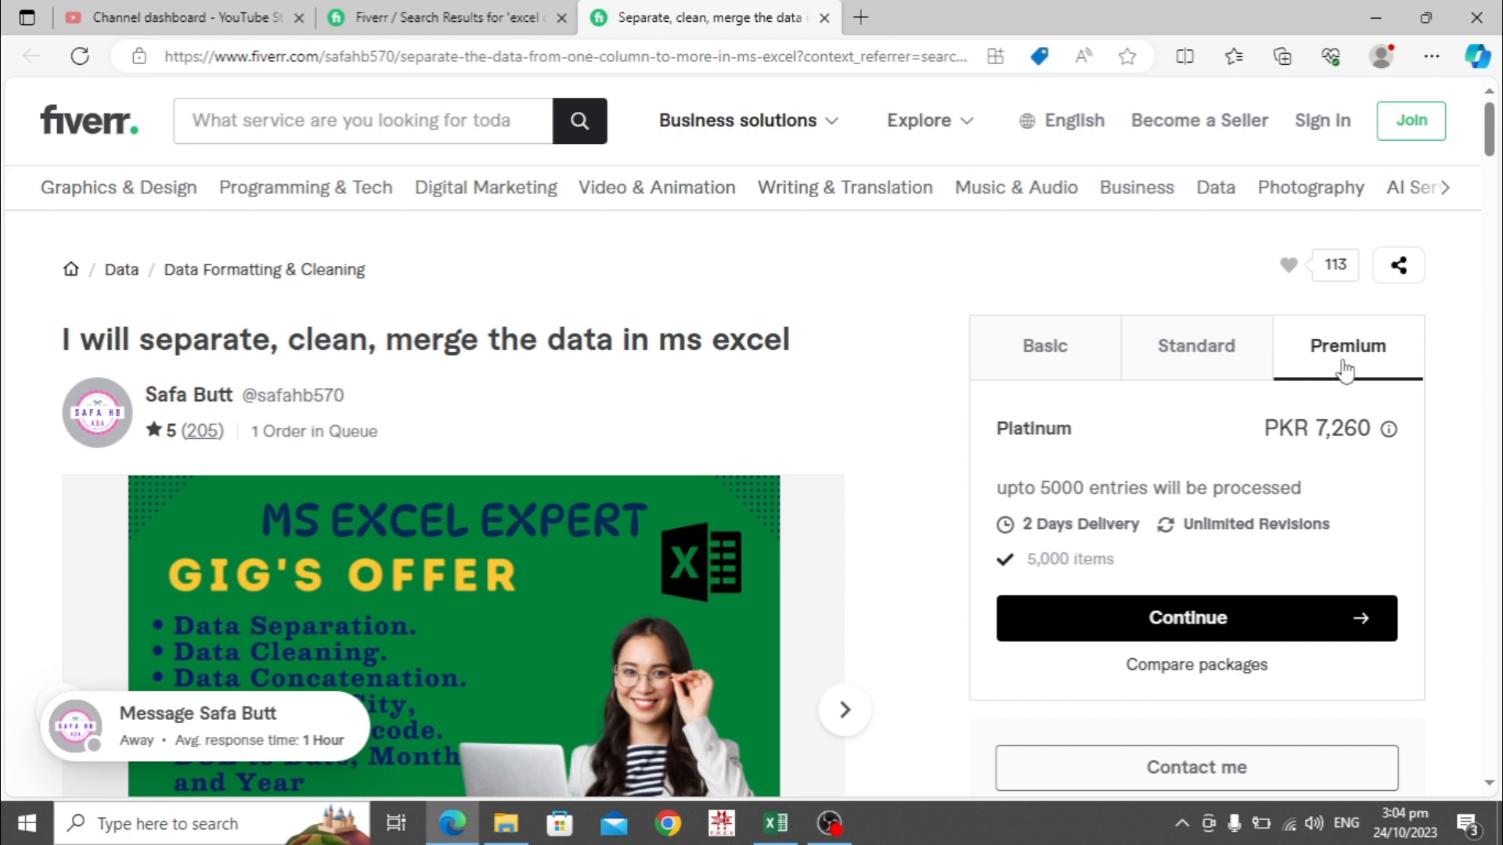
# Switch to the YouTube Studio browser tab to bring up the channel dashboard
pyautogui.click(141, 11)
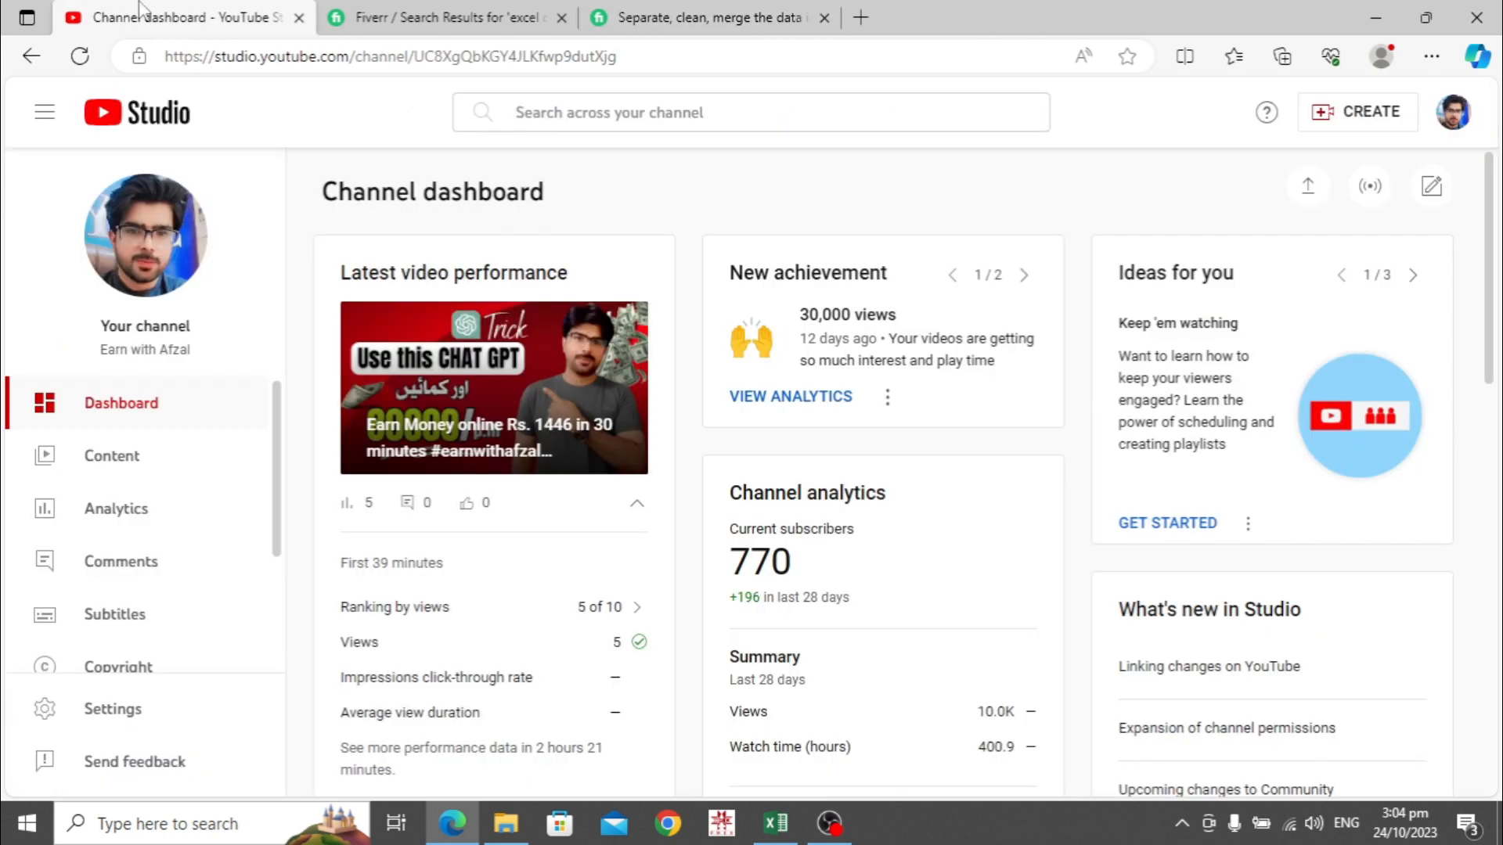